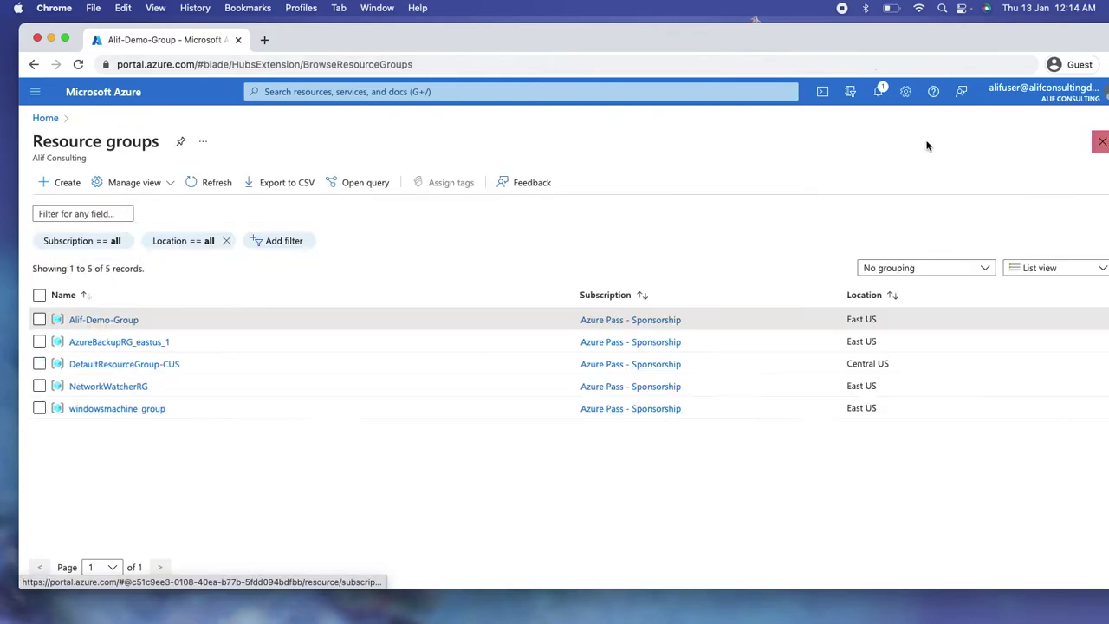
Open the virtual machines list and check the location of each machine
click(36, 119)
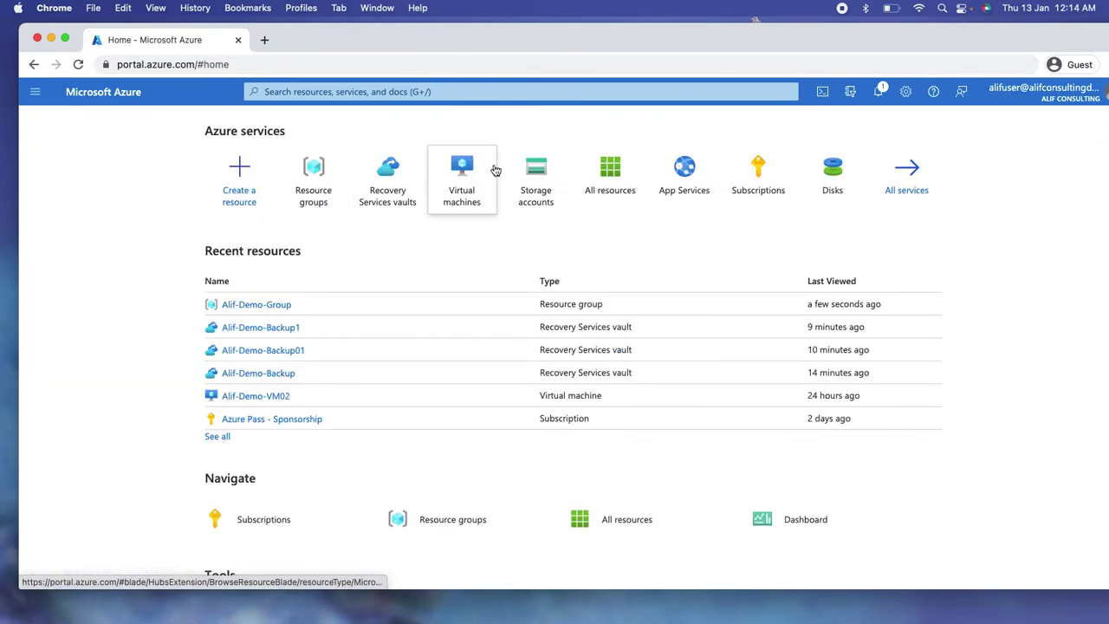
click(462, 169)
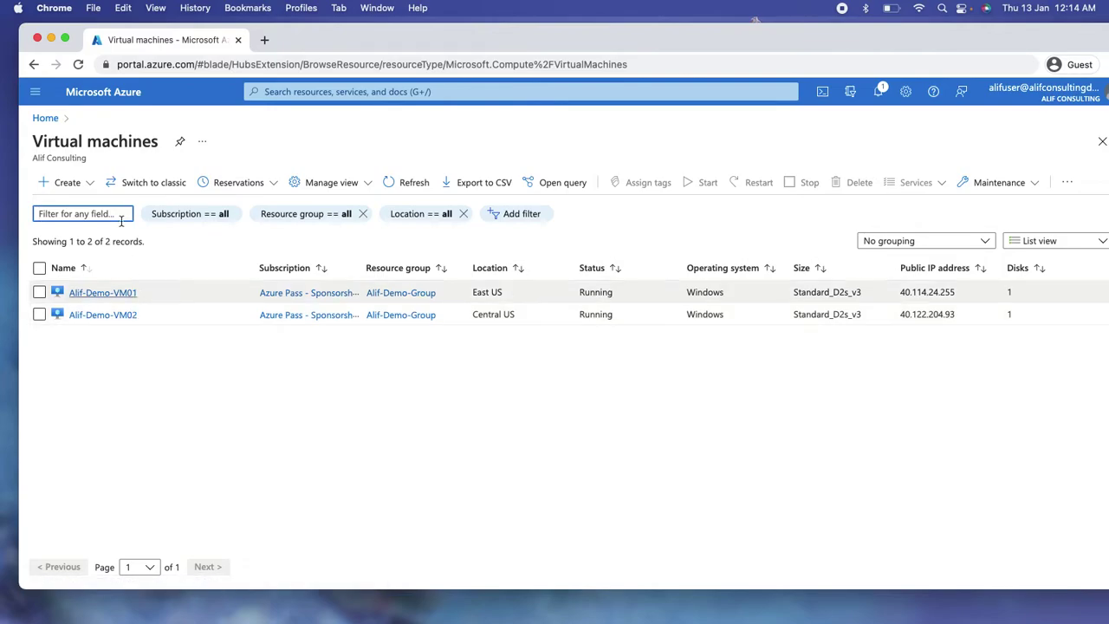
drag(522, 318, 470, 317)
click(484, 384)
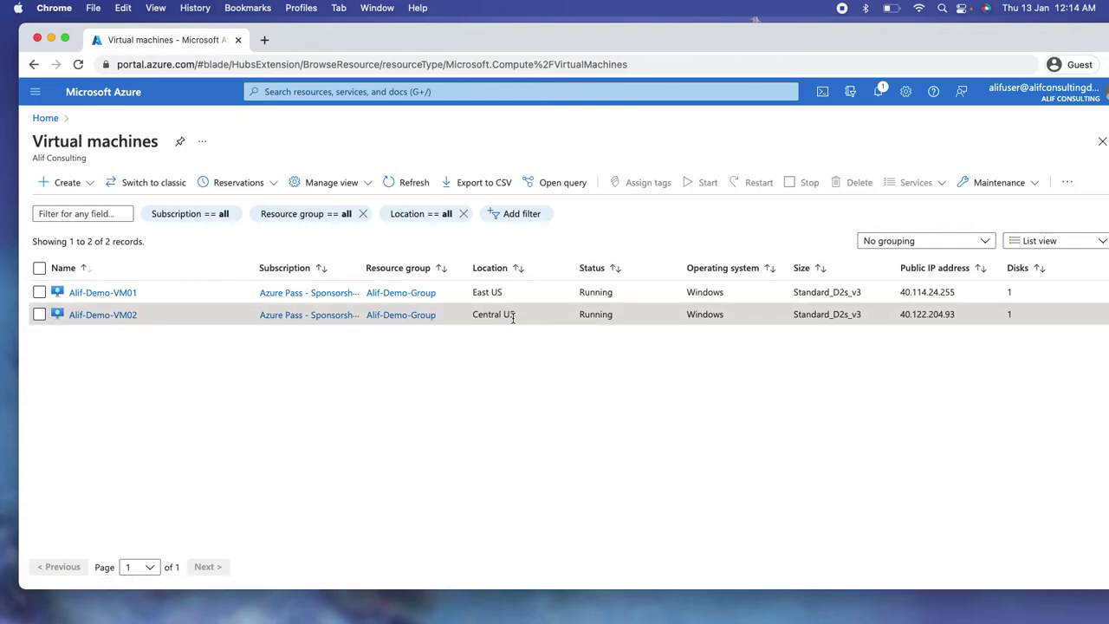
Find Backup and Site Recovery in the marketplace and start creating a Recovery Services vault
click(43, 120)
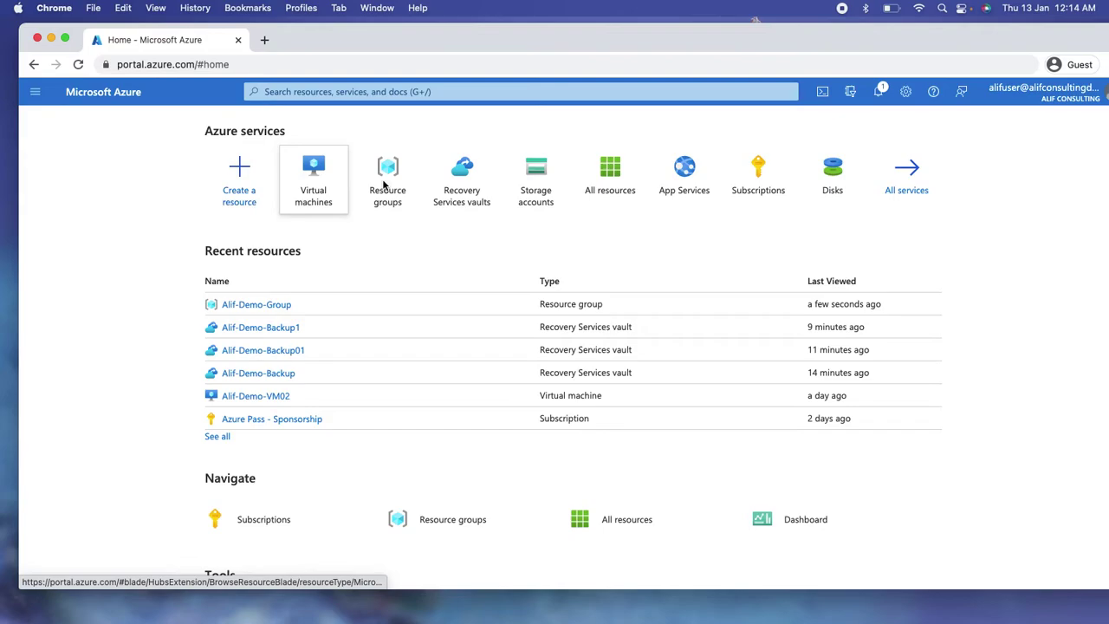
click(248, 185)
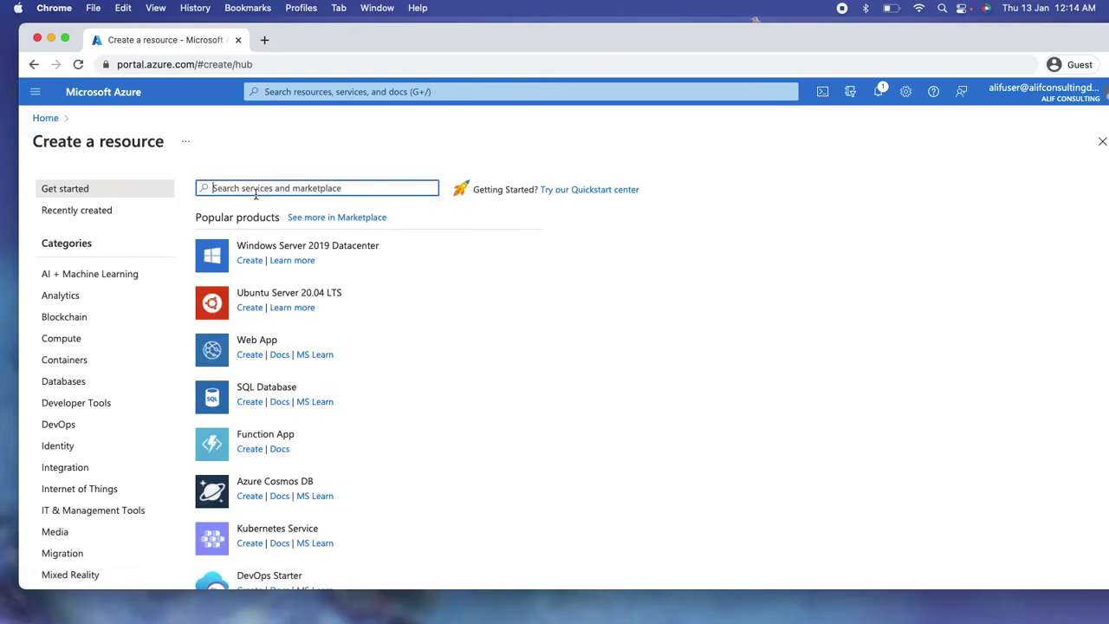
text(backuo)
text( and recovery)
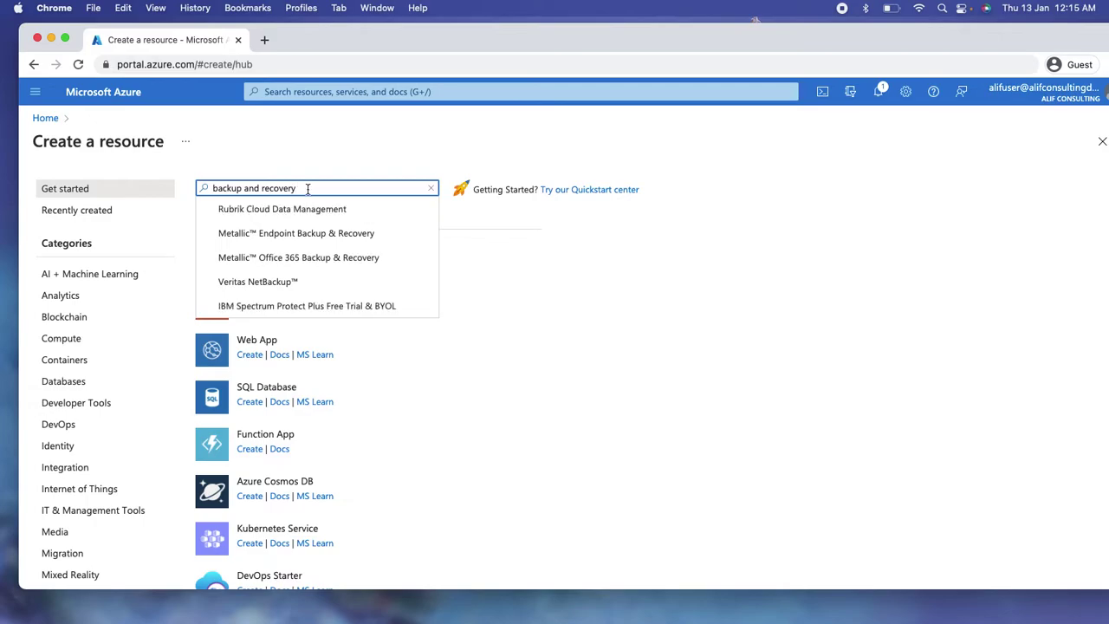
key(BackSpace)
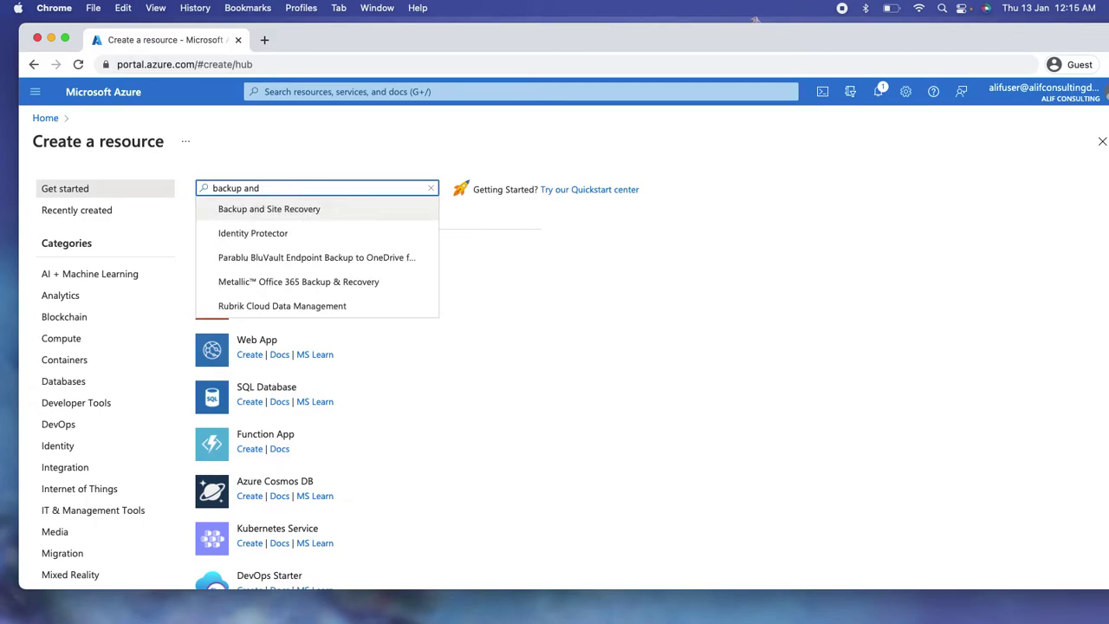
click(304, 209)
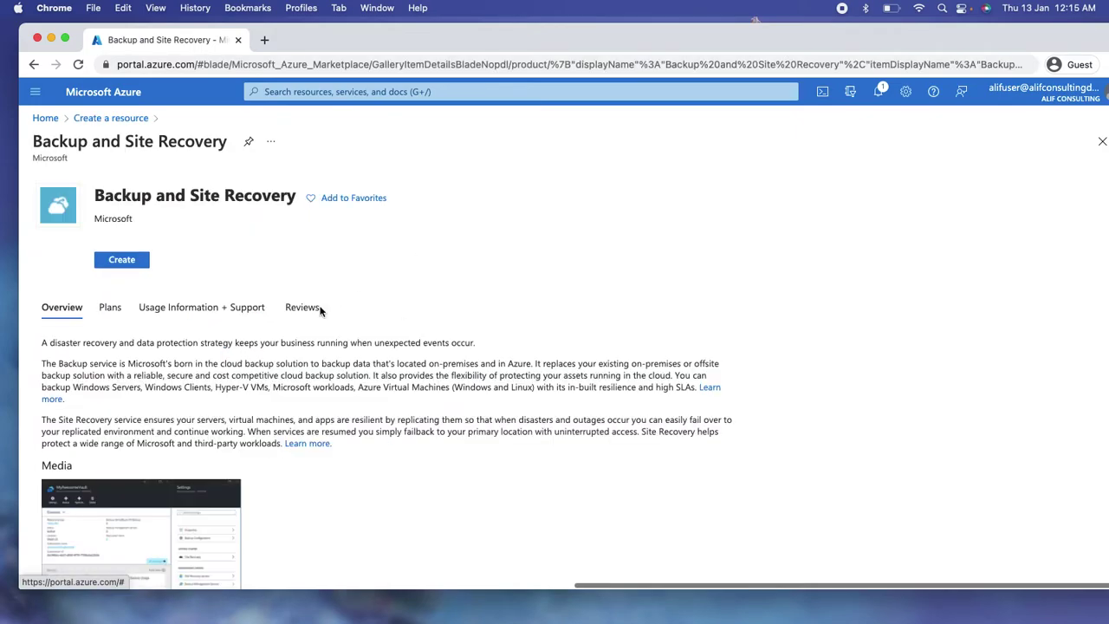
click(122, 279)
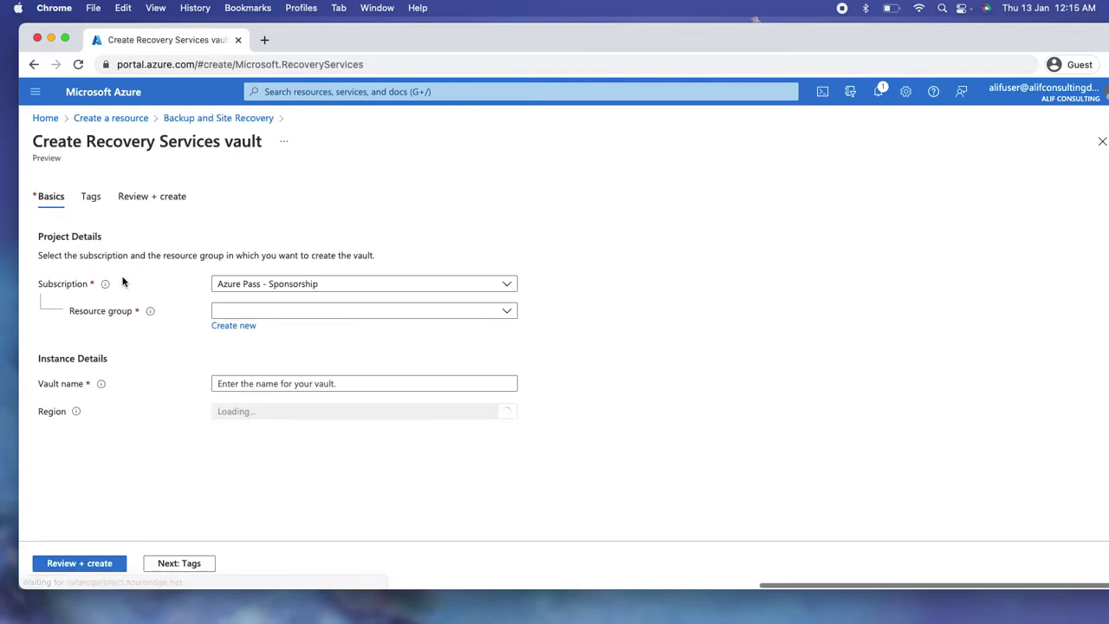
Set the vault's resource group to Alif-Demo-Group and its region to Central US
click(287, 313)
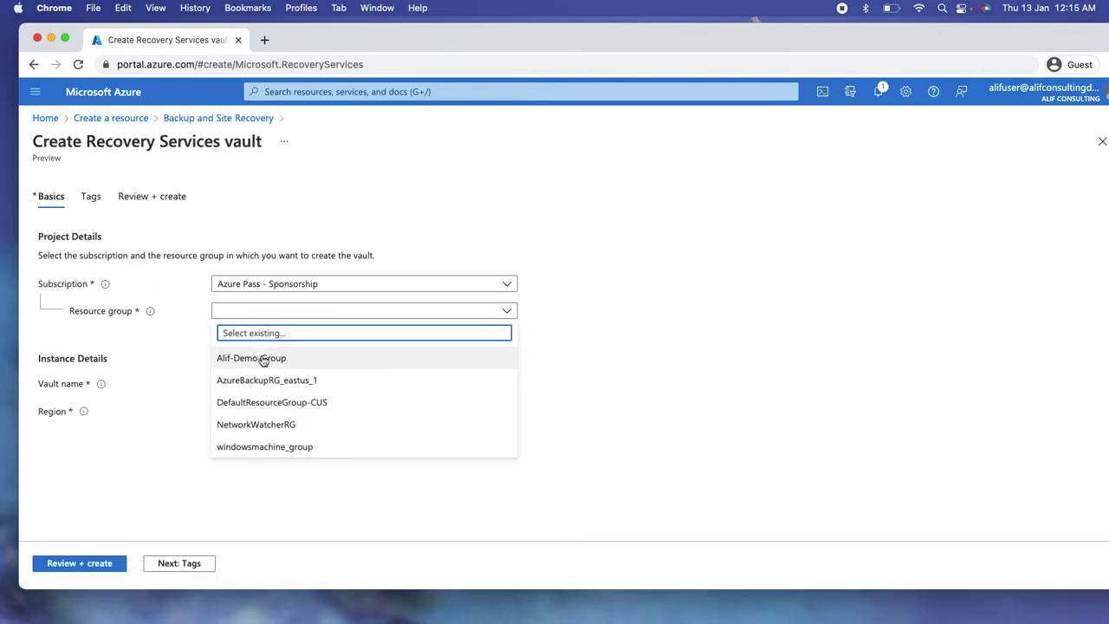
click(264, 358)
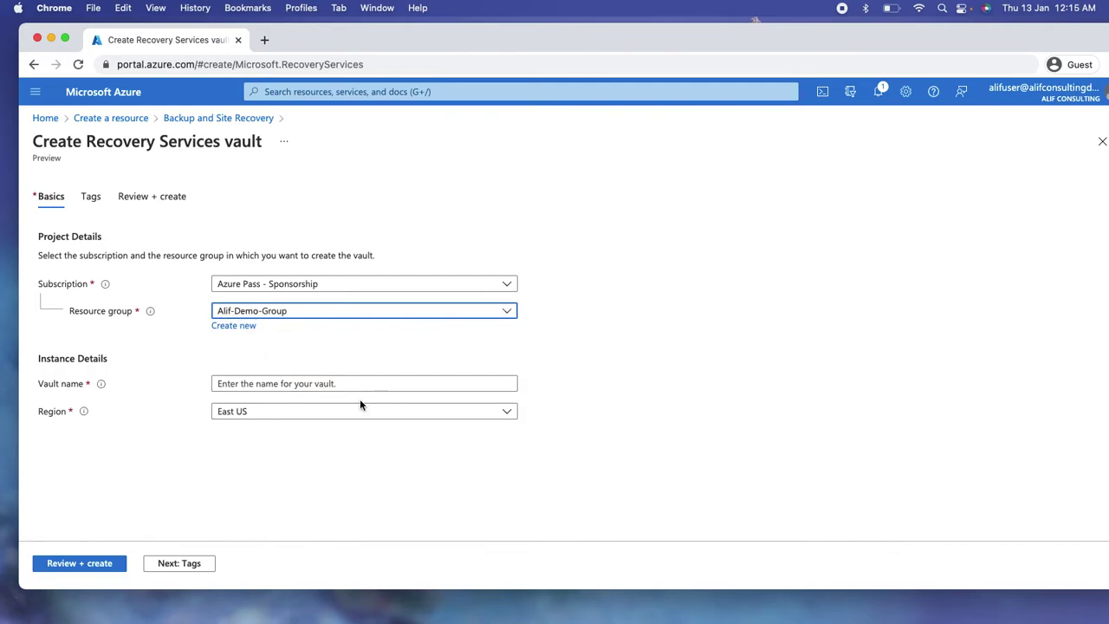
click(279, 412)
click(269, 299)
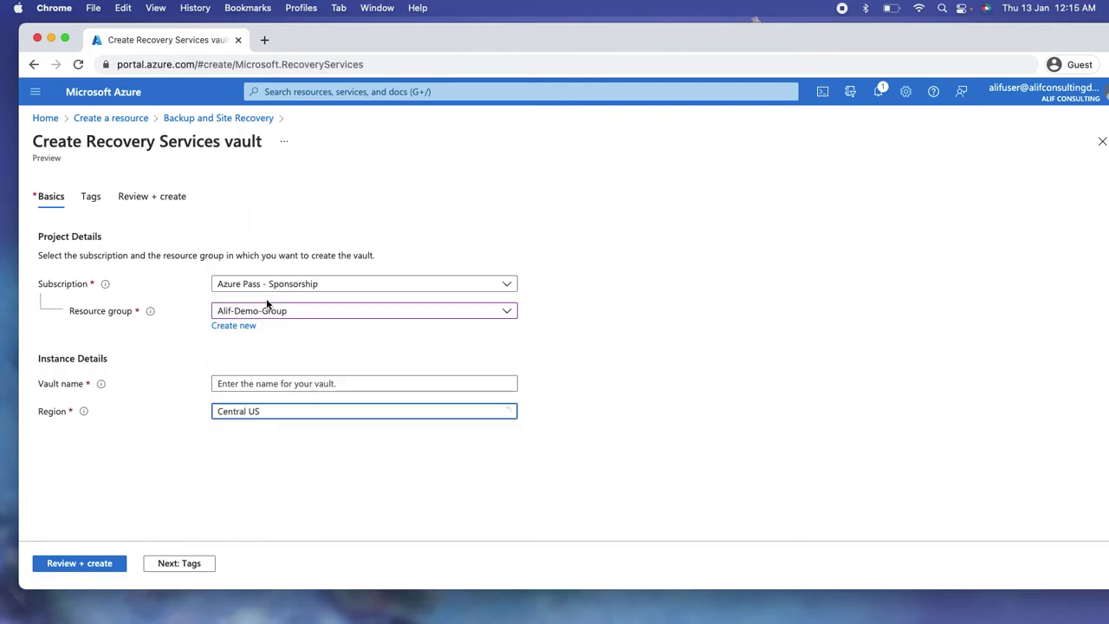
Name the new vault alif-demo-backup01
click(276, 384)
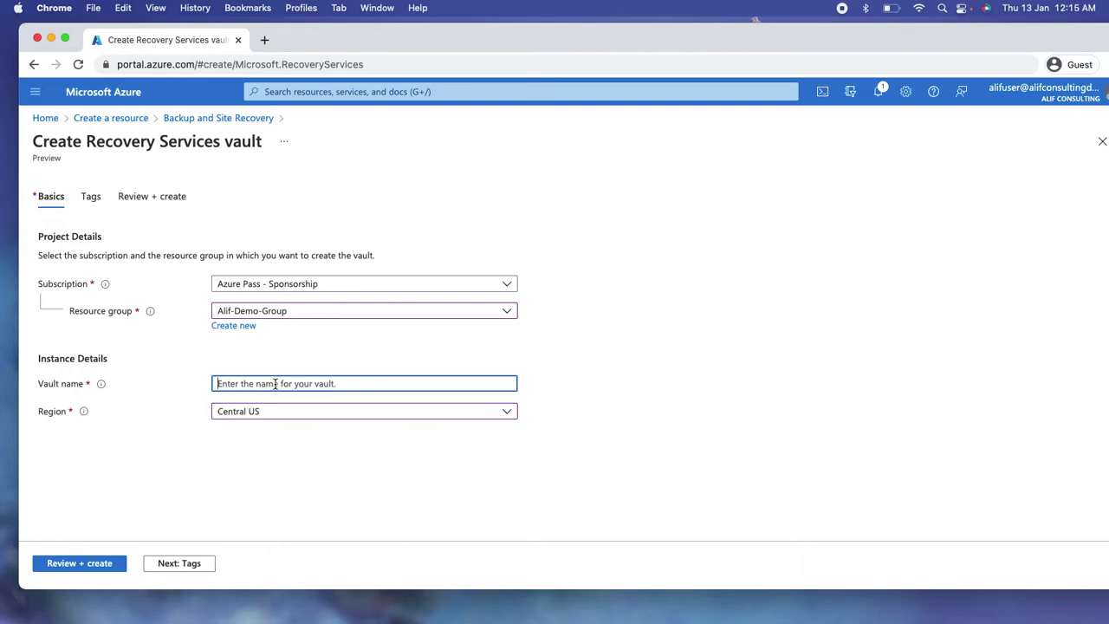
text(alif-dem)
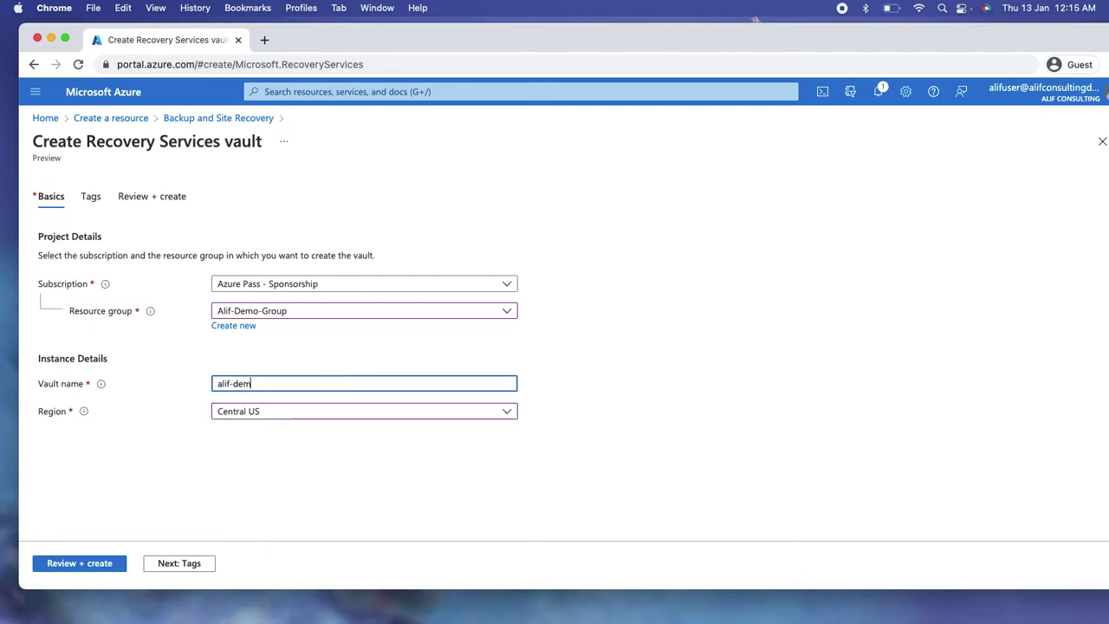
text(o-backup02)
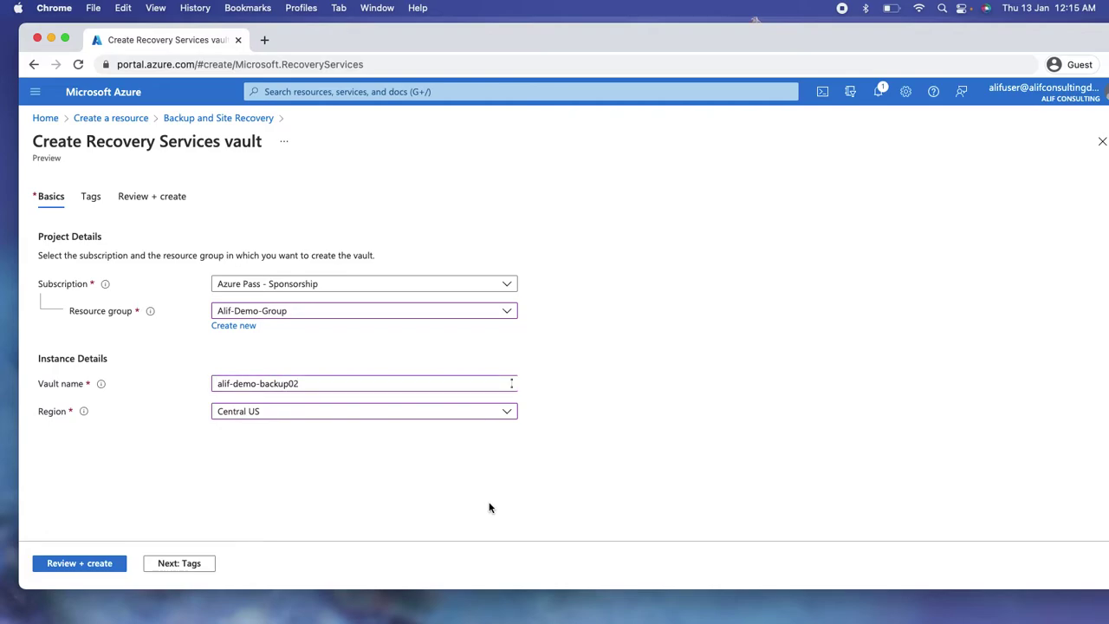
key(BackSpace)
text(1)
click(409, 477)
Review the vault's settings and create the Recovery Services vault
drag(313, 386, 218, 387)
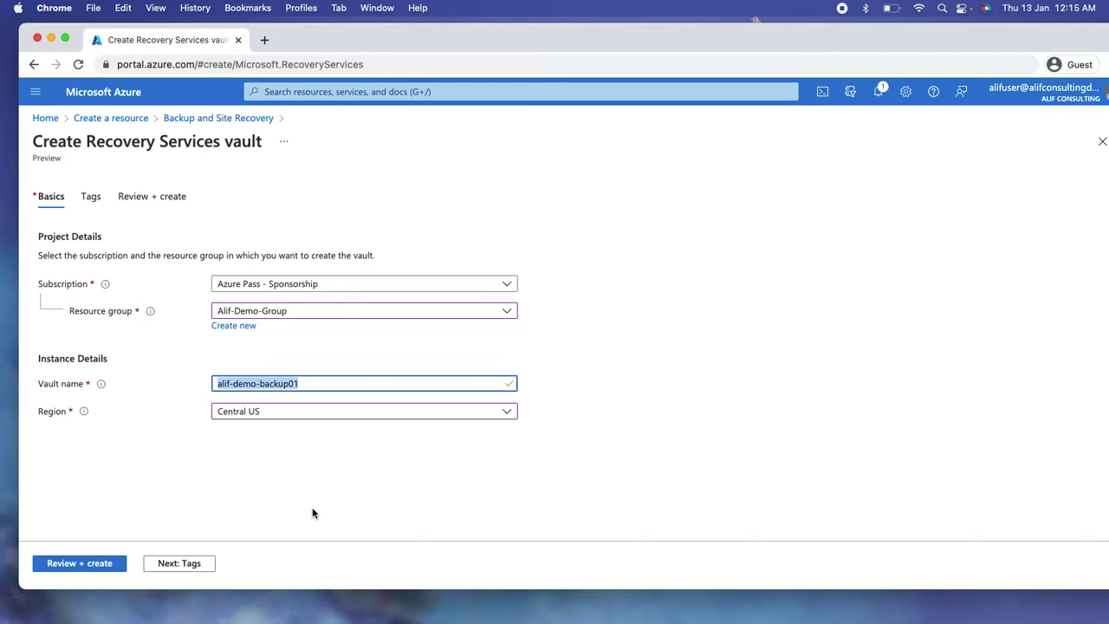
click(313, 514)
click(87, 563)
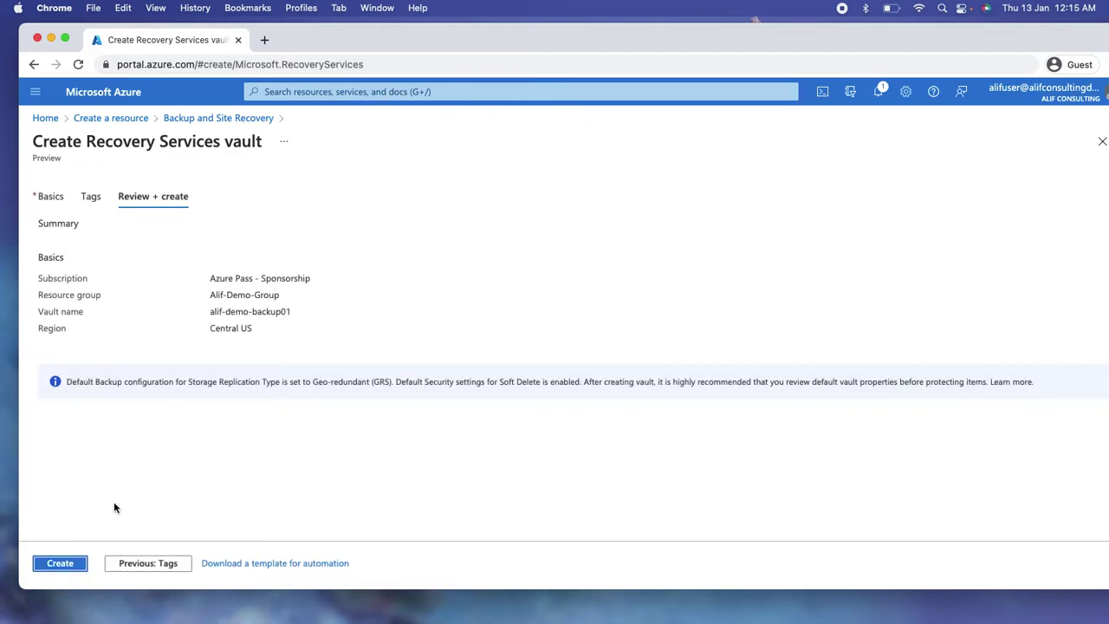
click(58, 566)
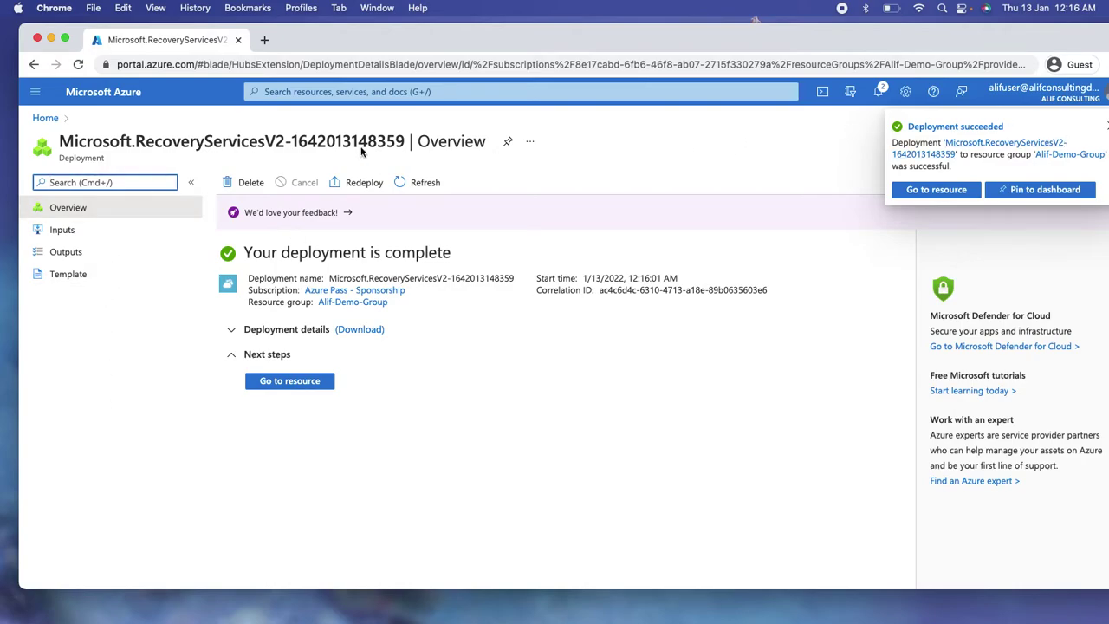
Go to the Recovery Services vaults list, check the deployment notifications, refresh the list and open alif-demo-backup01
click(45, 118)
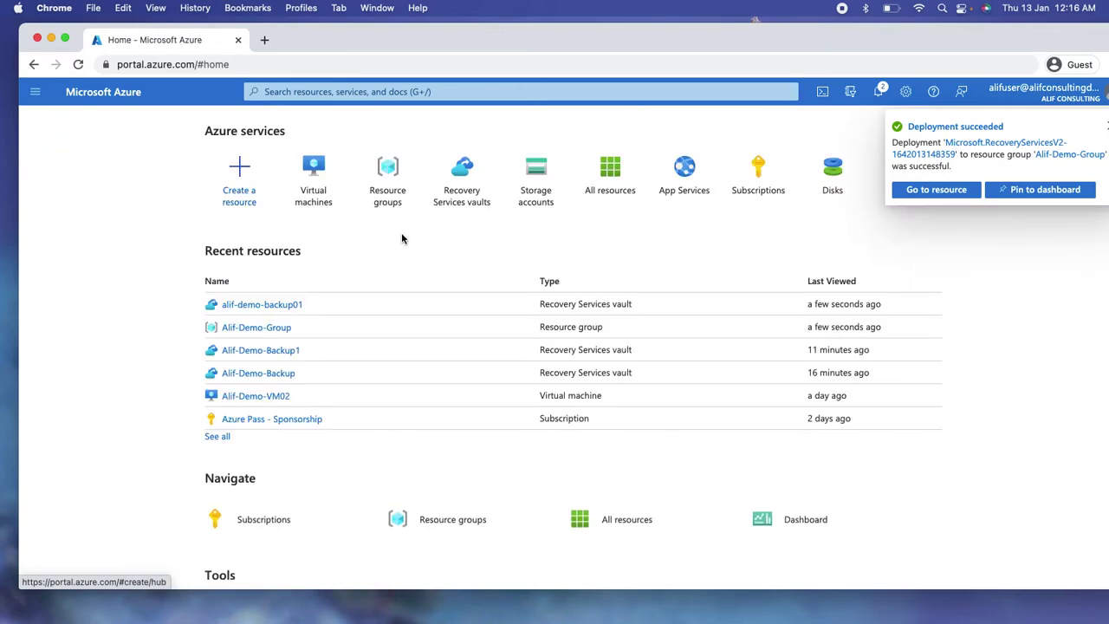
click(463, 177)
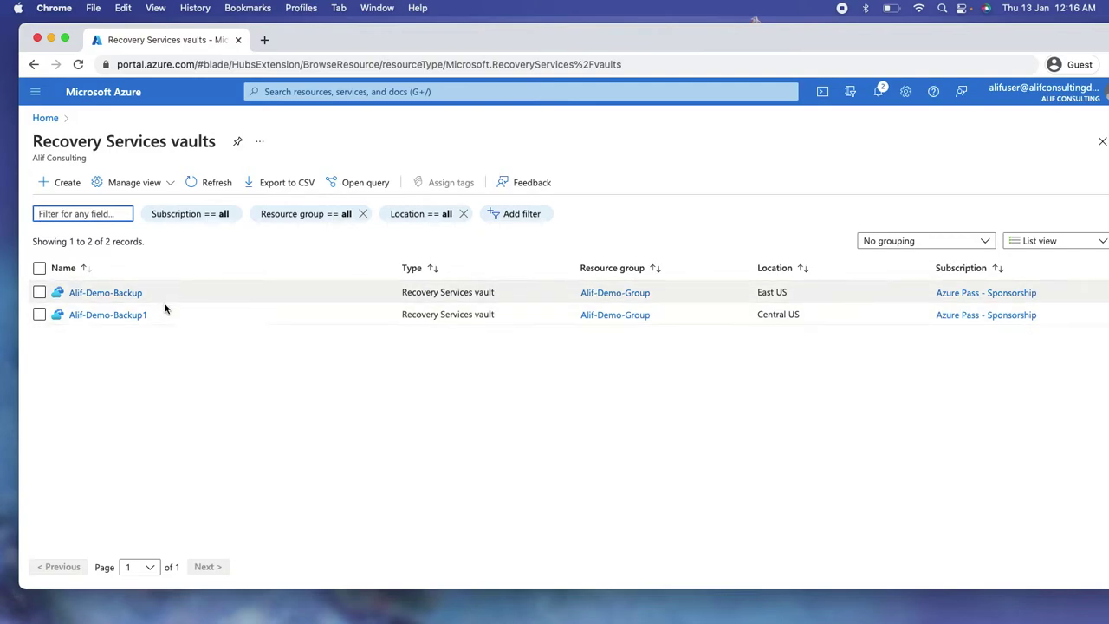
click(200, 182)
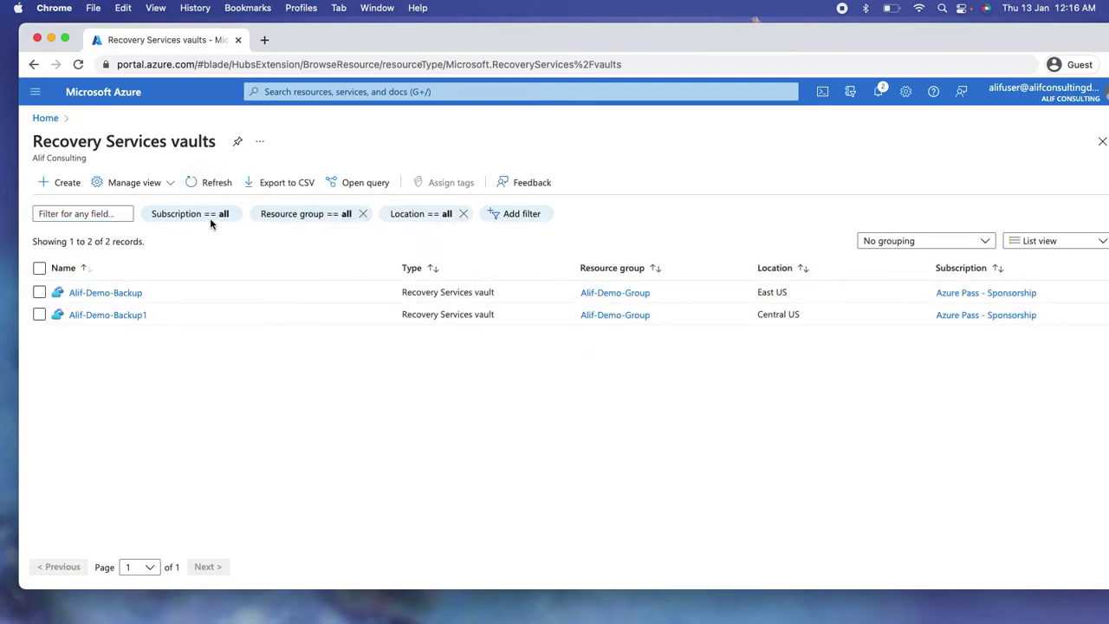
click(204, 187)
click(879, 92)
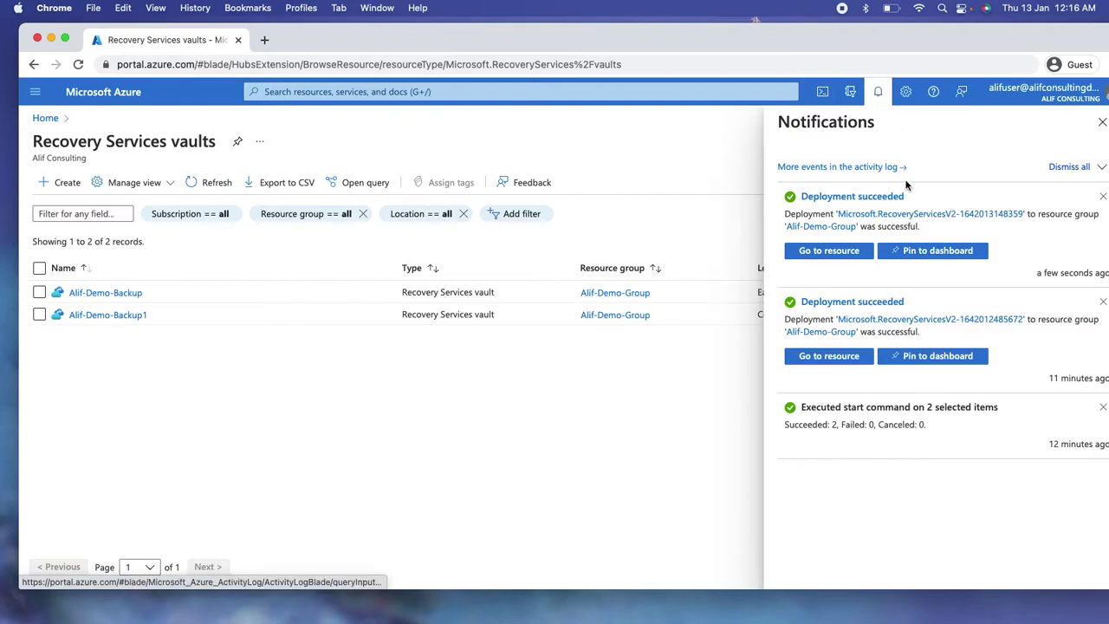
click(881, 93)
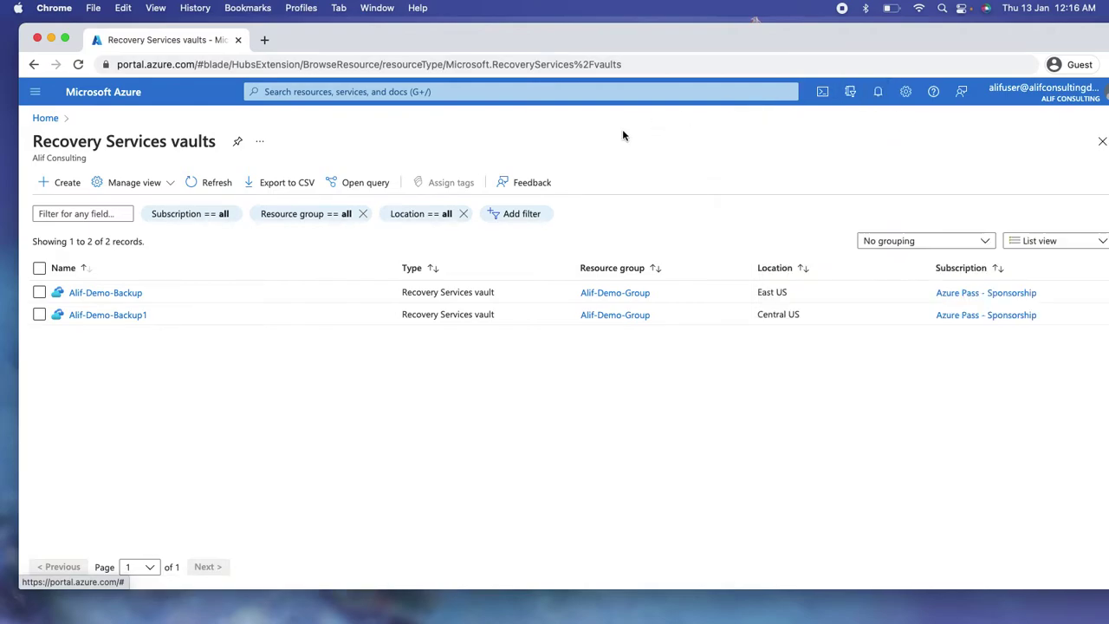
click(211, 183)
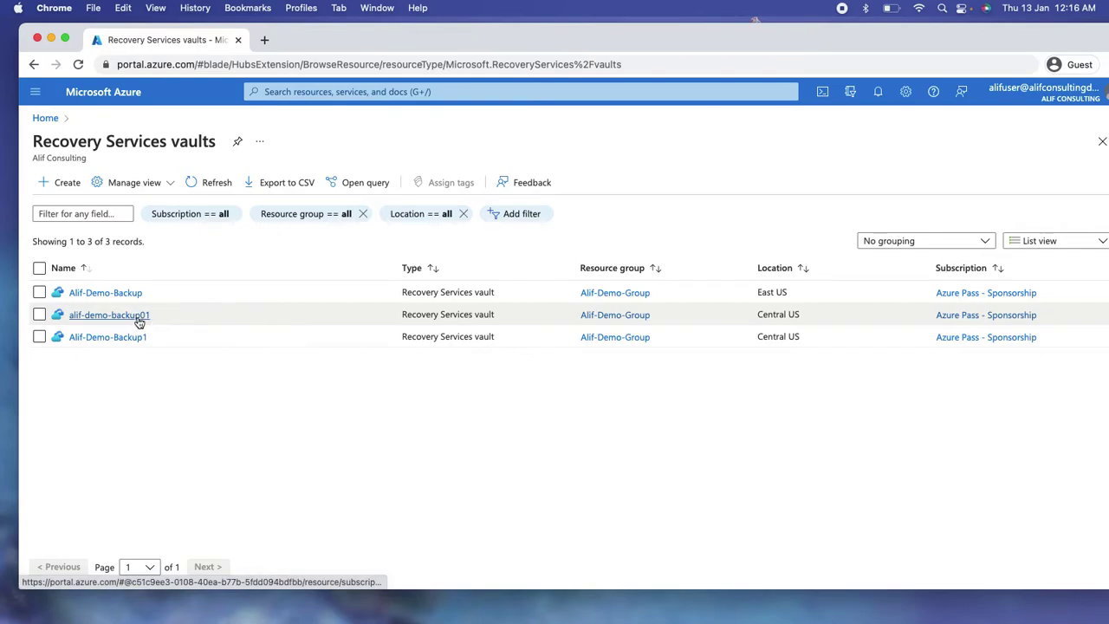
click(131, 317)
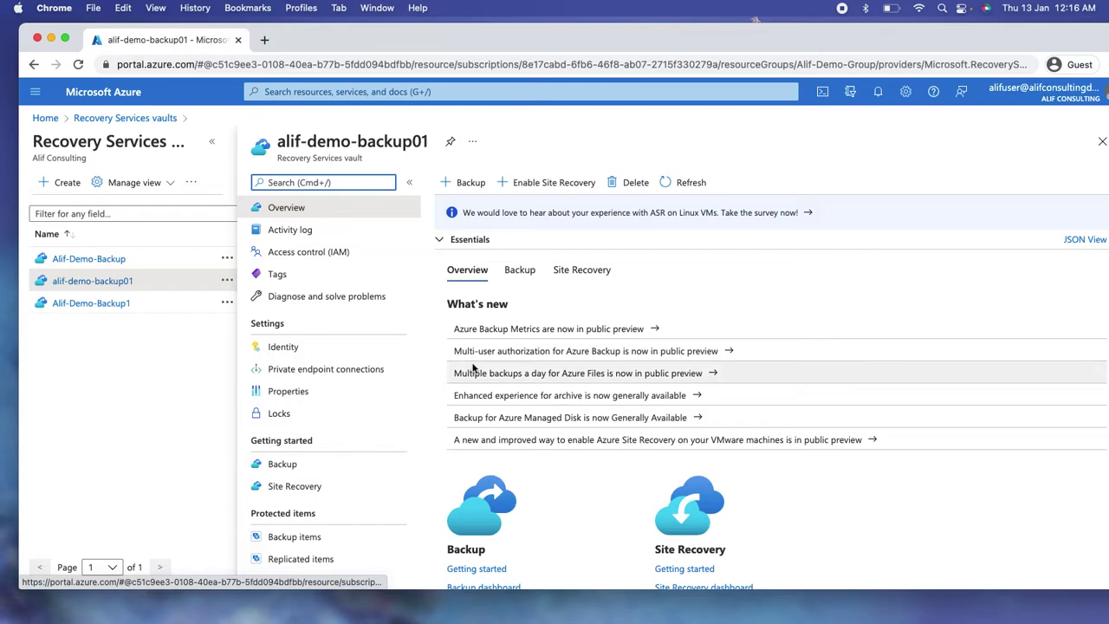
Examine the vault's essentials and its Backup and Site Recovery overviews
click(468, 240)
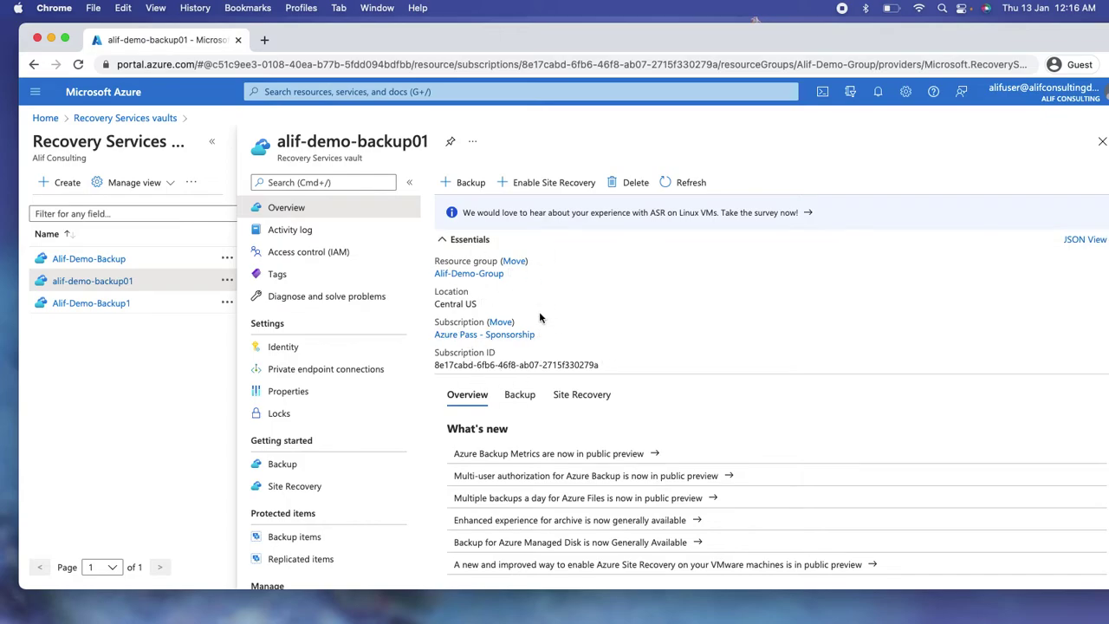
click(519, 394)
scroll(581, 436, down, 3)
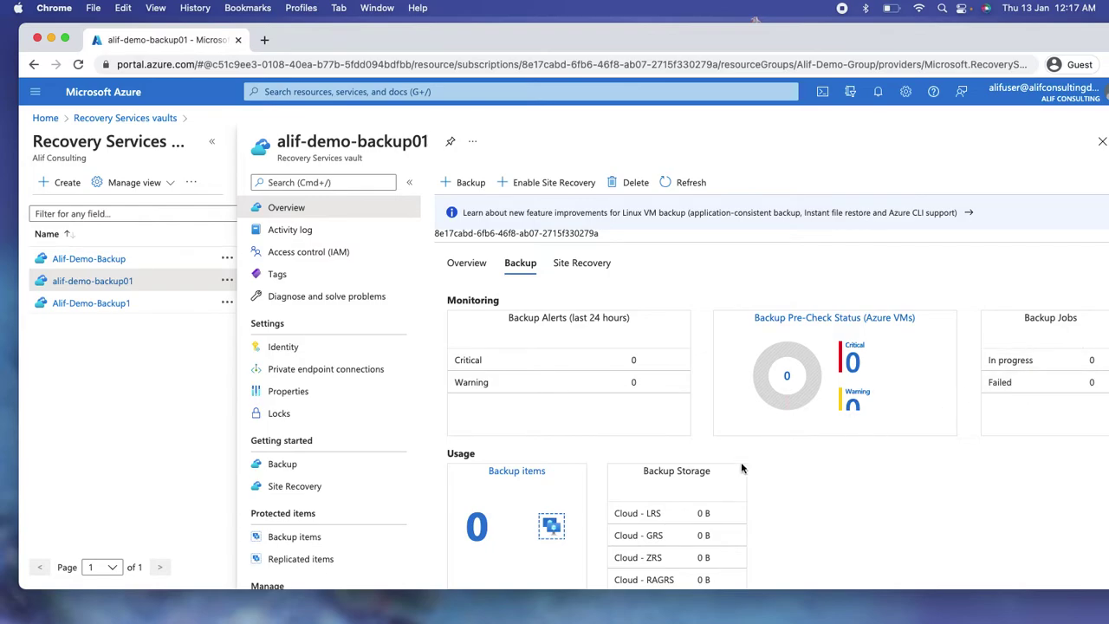
scroll(701, 481, down, 2)
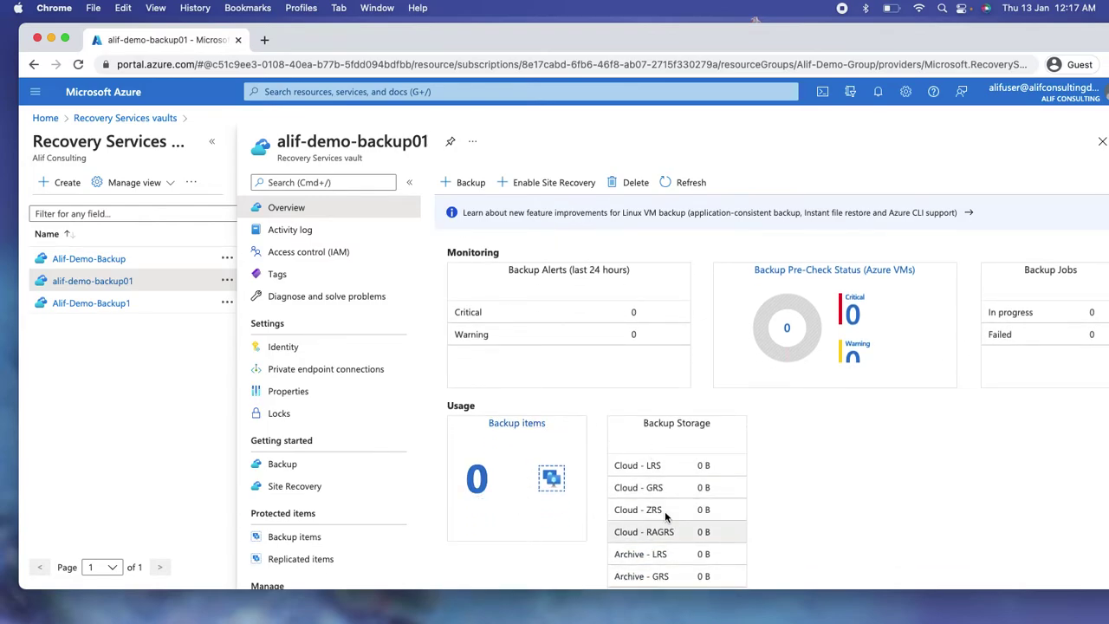
scroll(687, 564, up, 5)
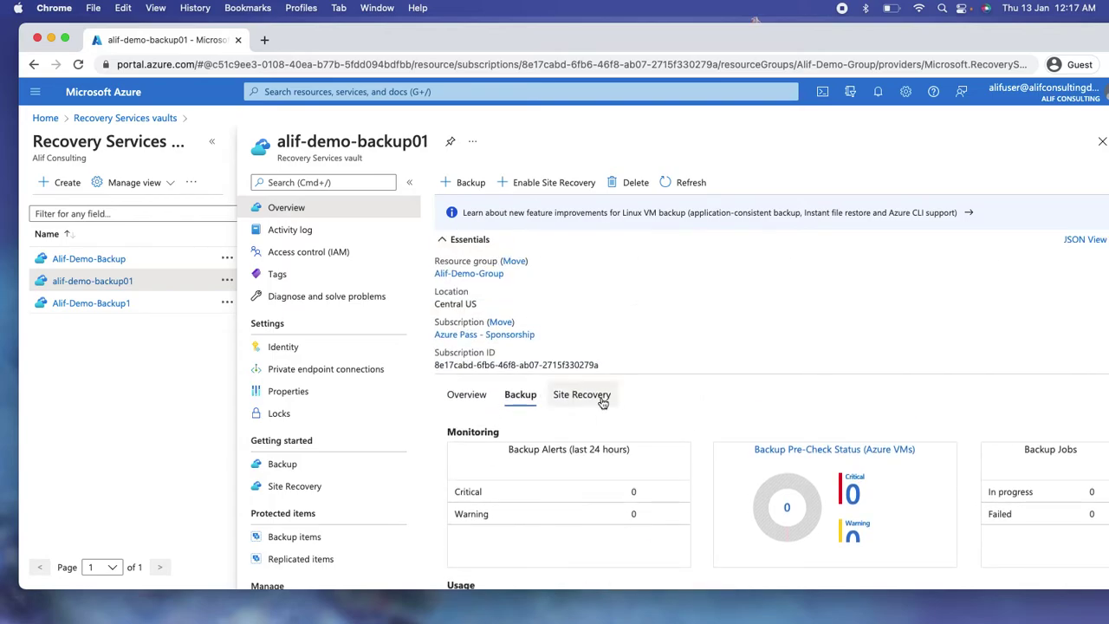
click(584, 325)
scroll(637, 447, down, 5)
scroll(638, 451, up, 3)
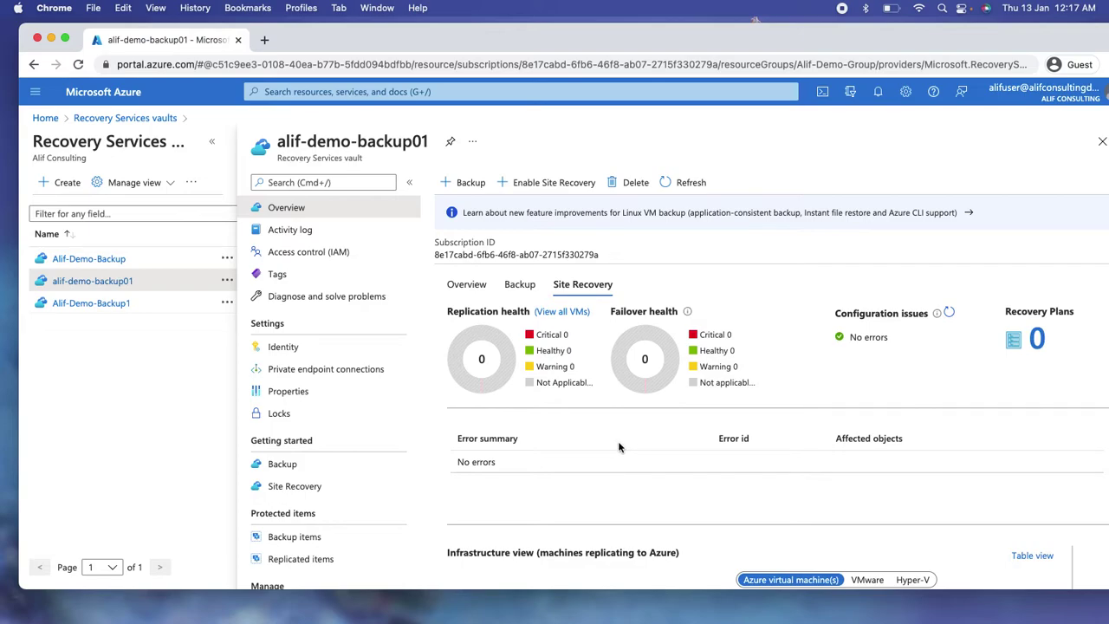
click(520, 285)
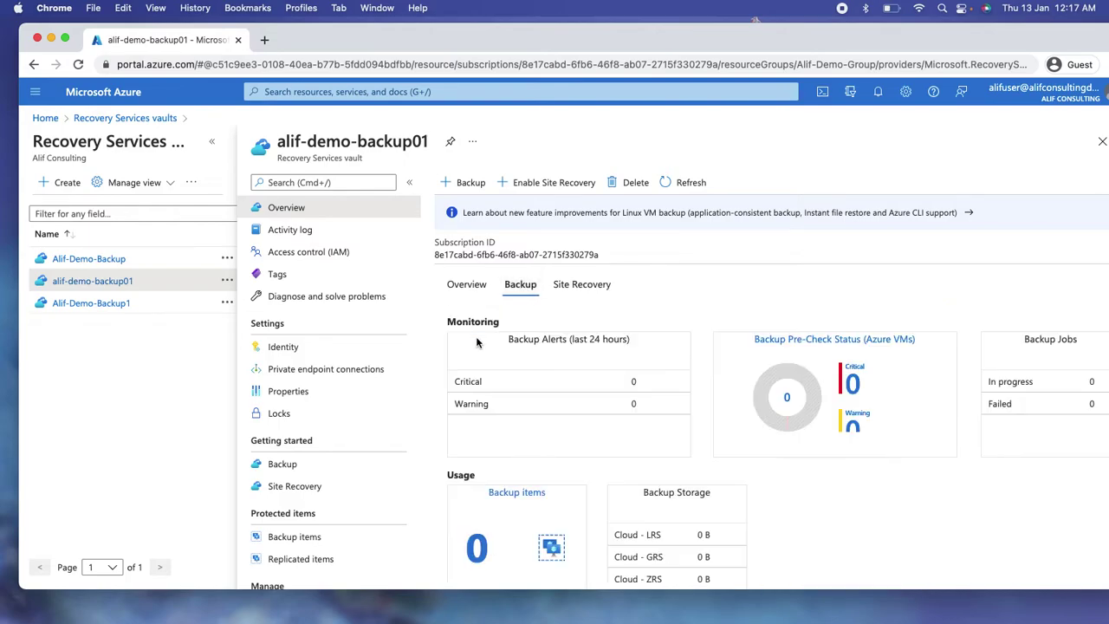
Open the vault's backup items and examine the listed backup management types
scroll(368, 433, down, 4)
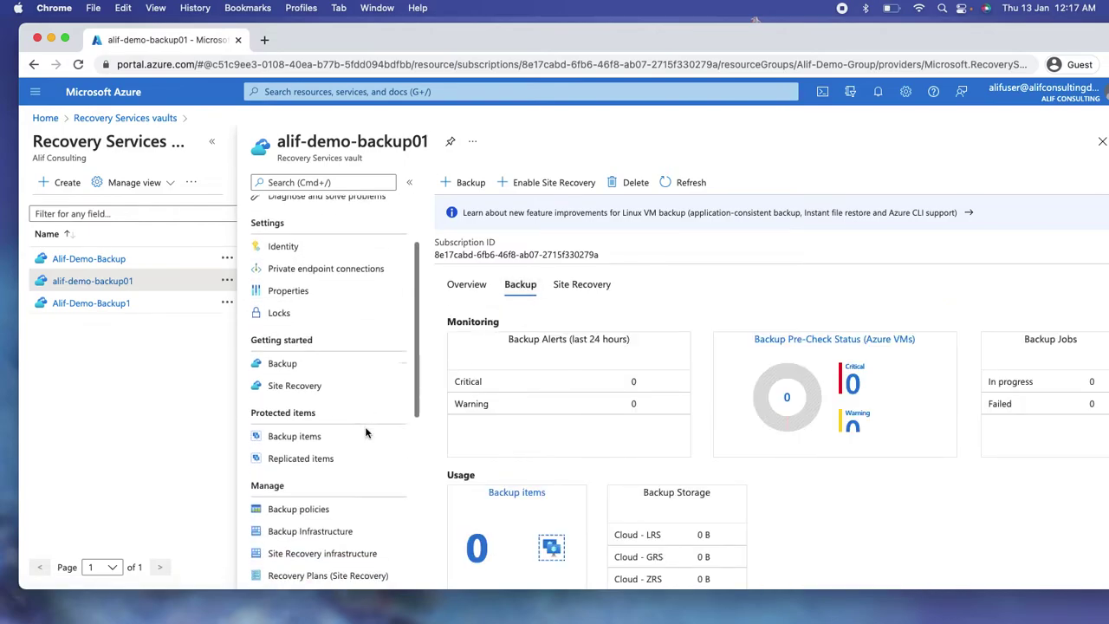
scroll(367, 434, down, 1)
scroll(367, 433, up, 1)
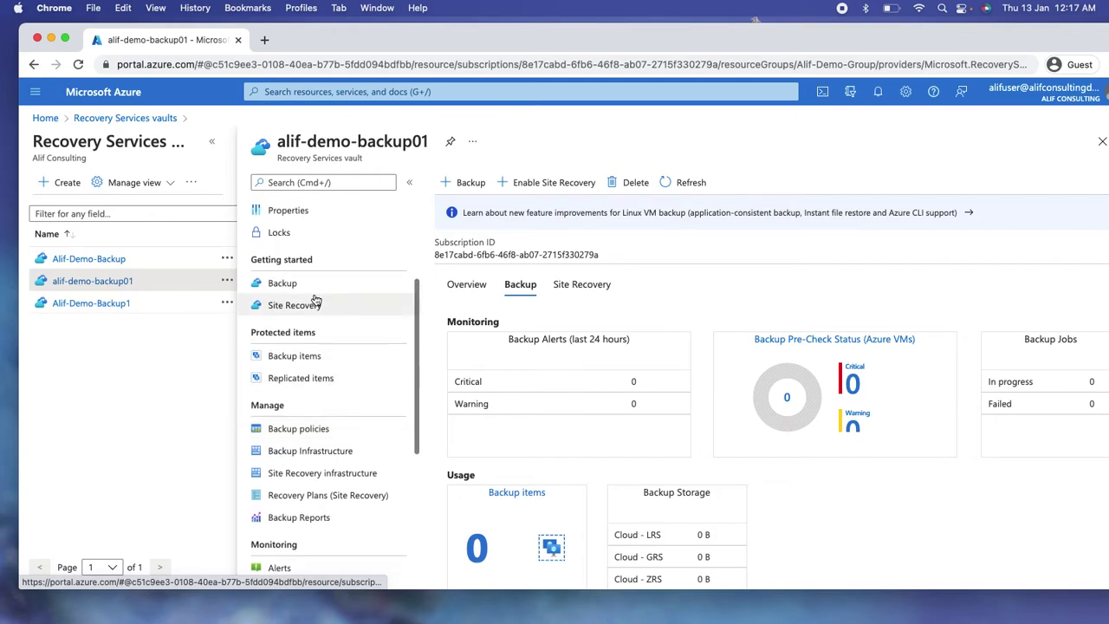
click(309, 360)
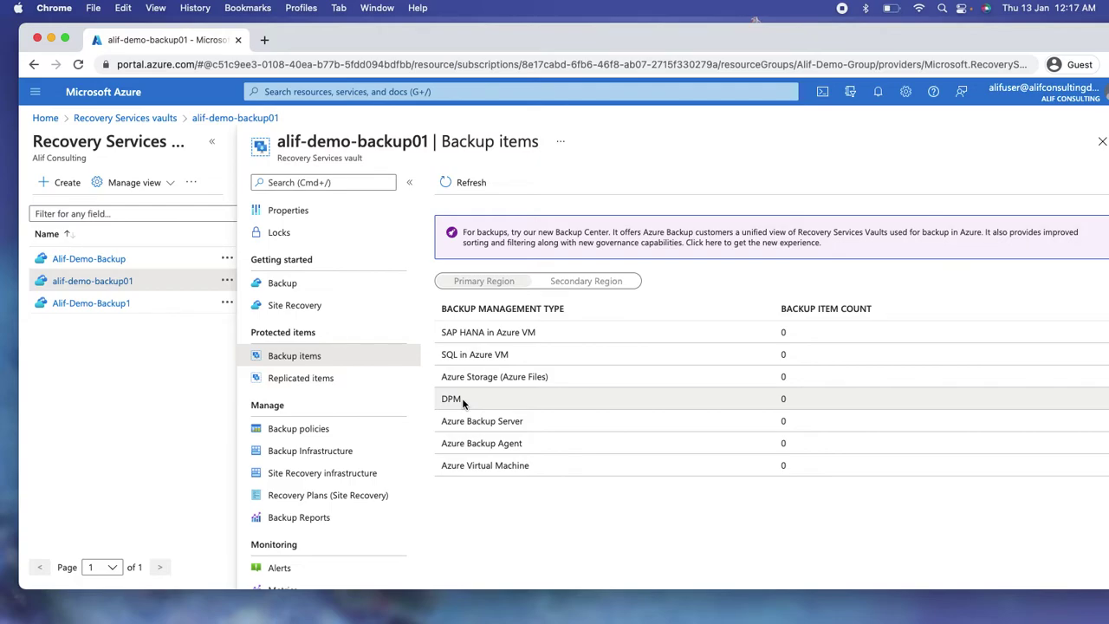
drag(535, 424, 460, 444)
drag(532, 465, 455, 465)
click(511, 555)
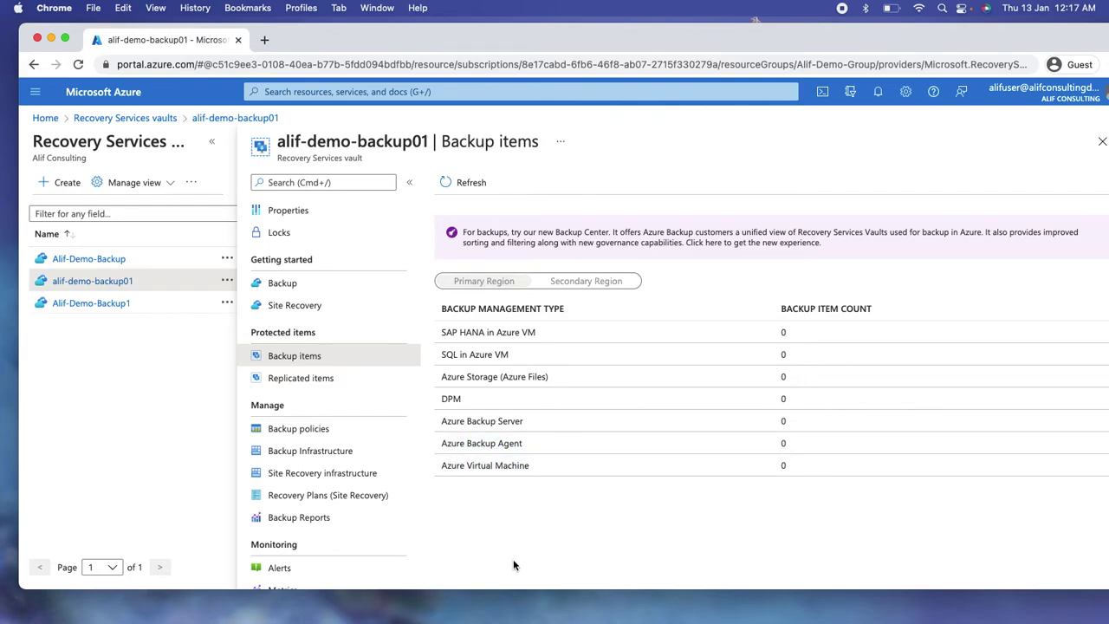
Add an Azure Virtual Machine backup item with Azure as the workload location and Virtual machine as the backup target, and proceed to its configuration
click(494, 468)
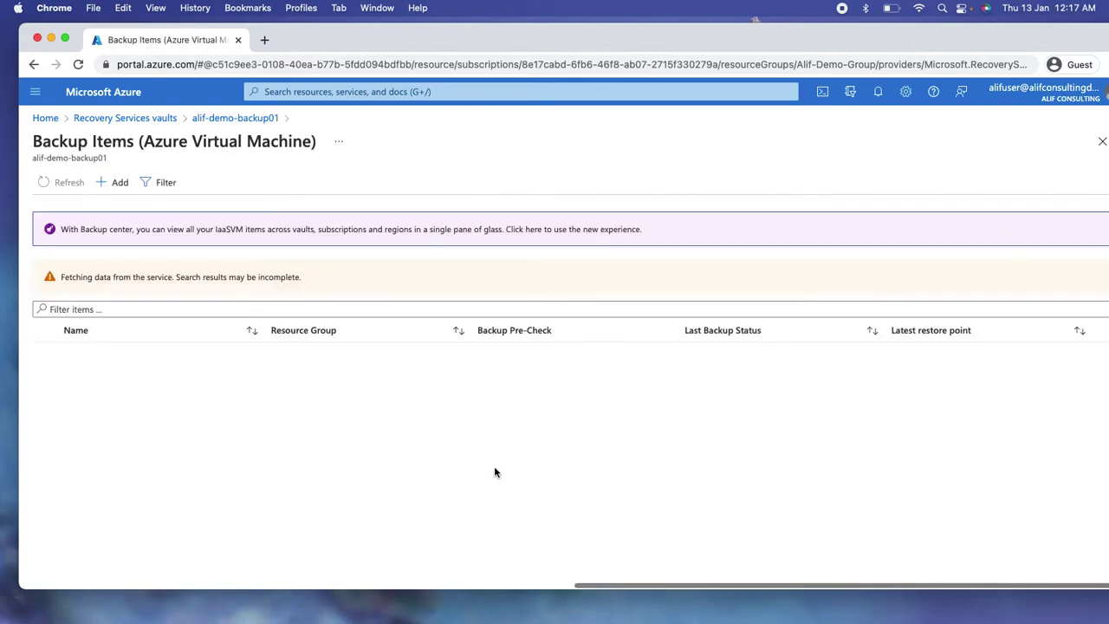
click(117, 183)
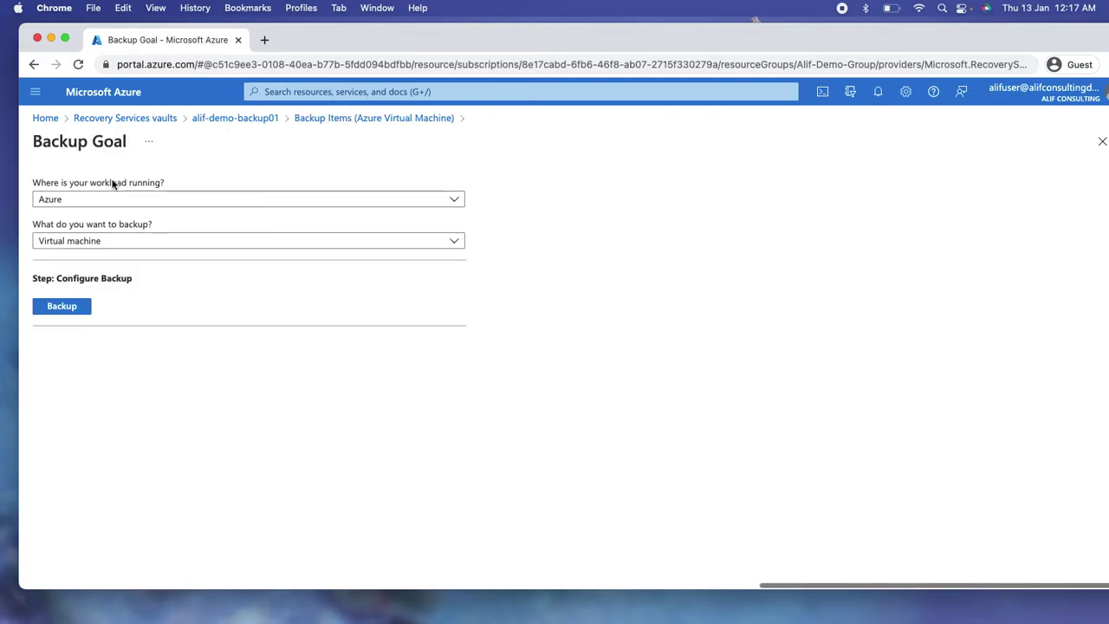
click(105, 235)
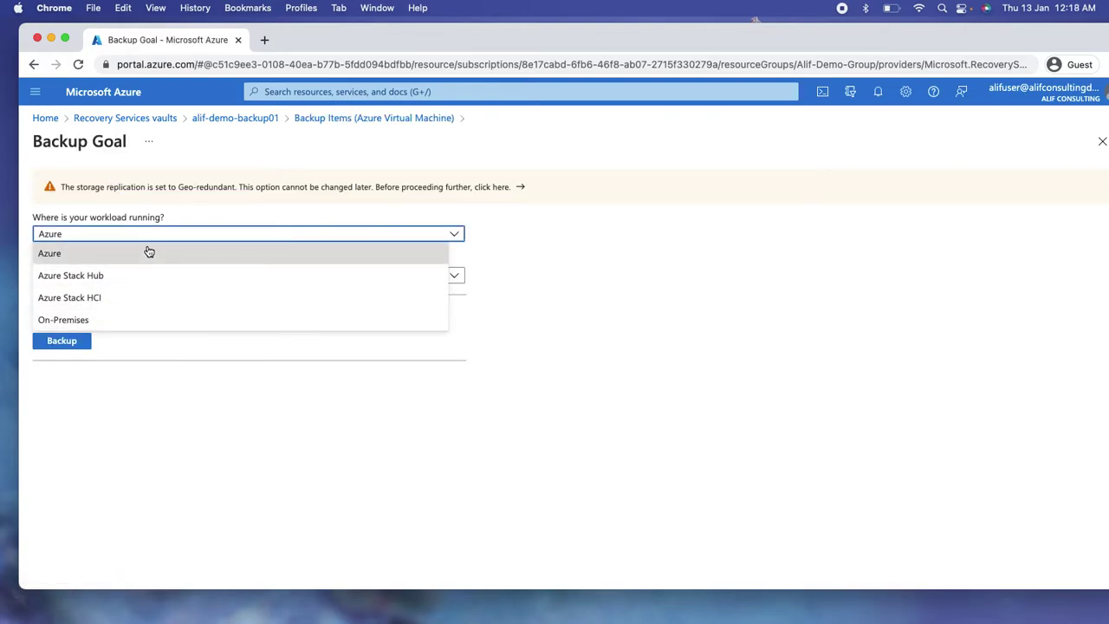
click(149, 253)
click(141, 277)
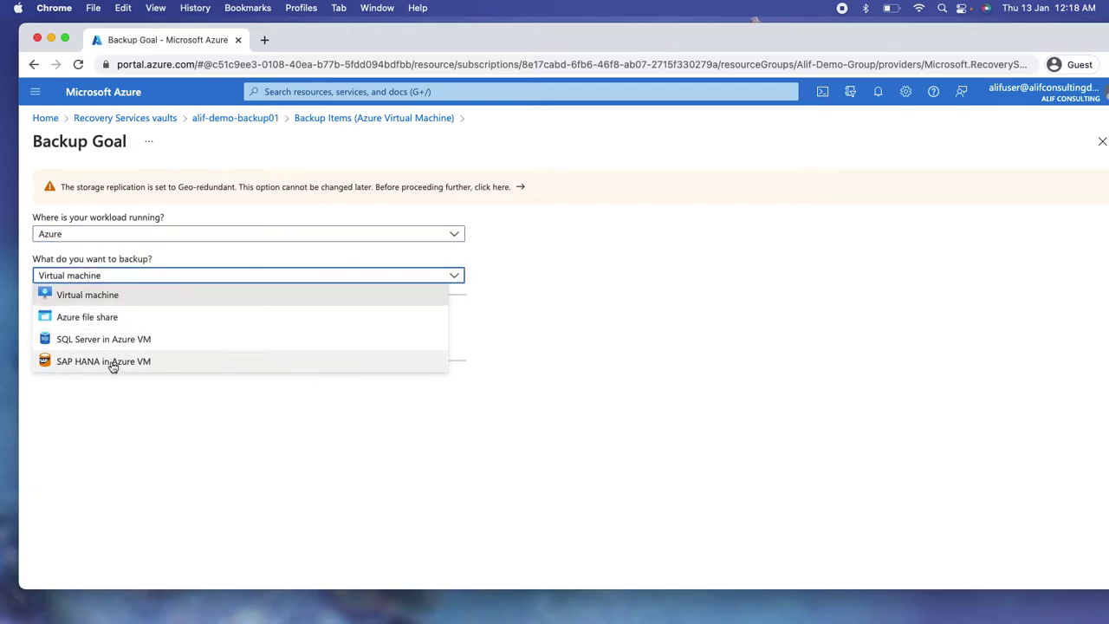
click(112, 299)
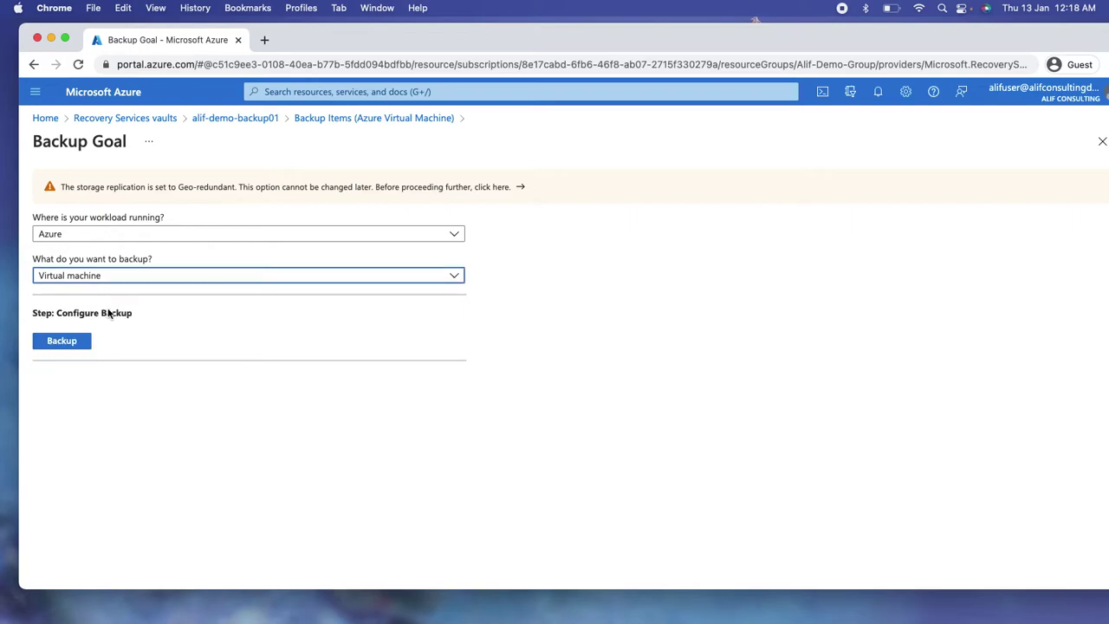
click(74, 344)
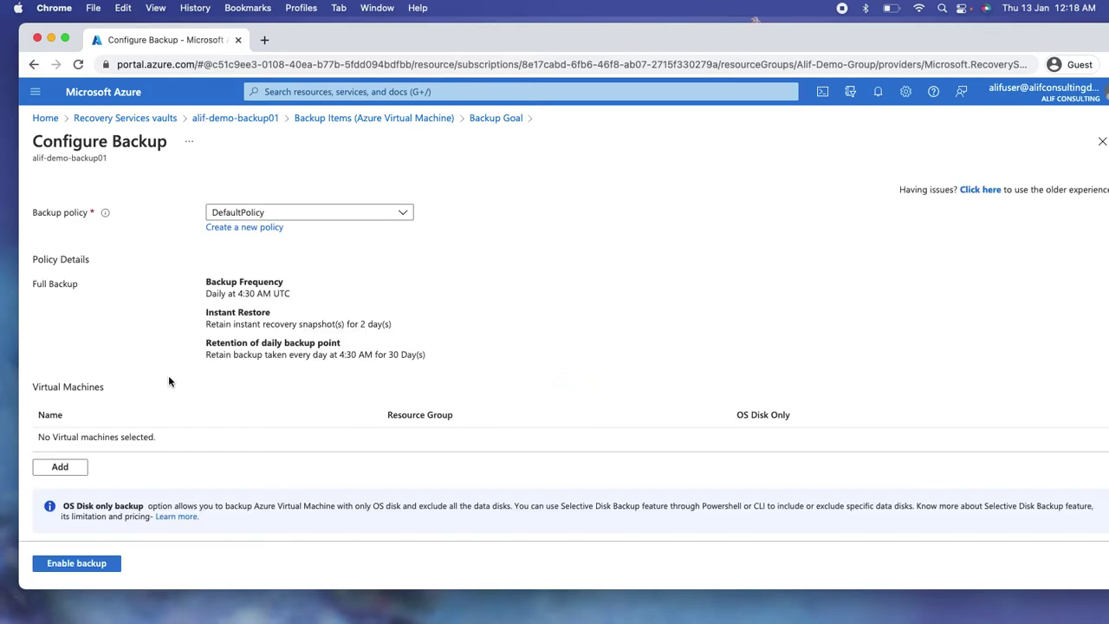
Start a new backup policy and enable retention of weekly, monthly and yearly backup points
click(257, 229)
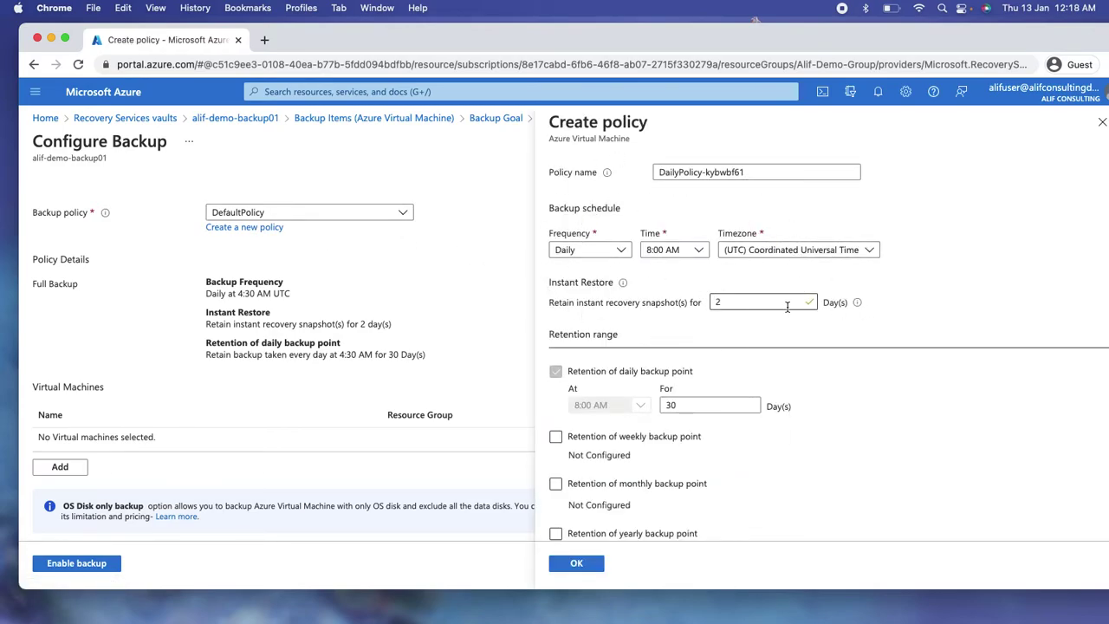
scroll(617, 457, down, 3)
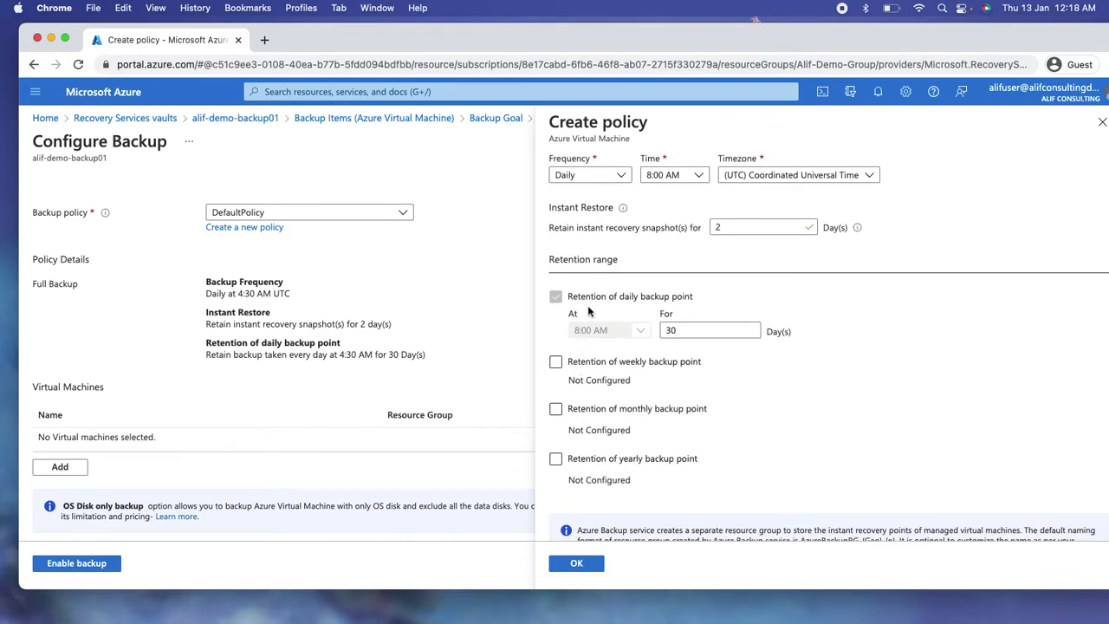
drag(625, 297, 638, 298)
drag(619, 414, 658, 415)
drag(617, 460, 650, 461)
click(669, 468)
click(555, 361)
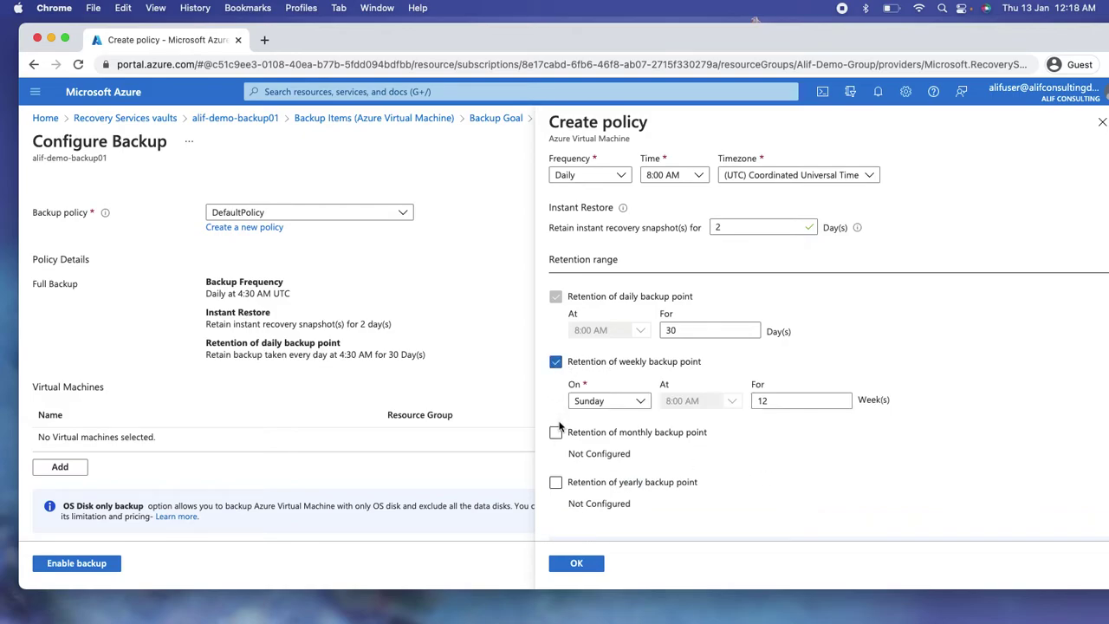
click(556, 431)
scroll(559, 485, down, 3)
click(555, 419)
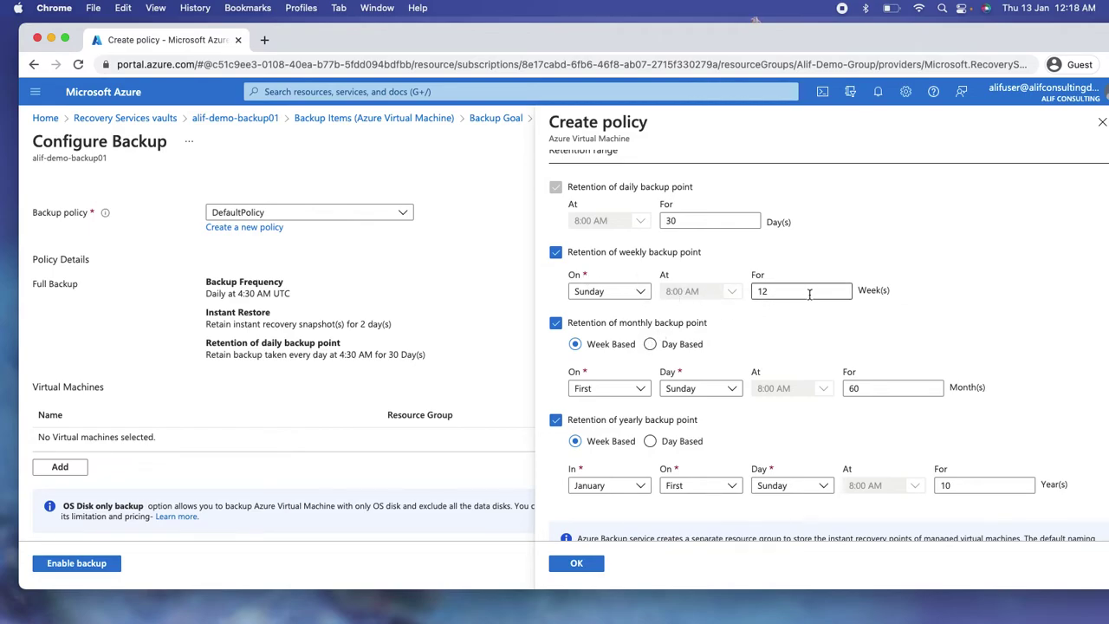
Review the policy's weekly, monthly and yearly retention settings and the allowed values for instant recovery snapshots
scroll(797, 292, down, 2)
scroll(795, 274, down, 1)
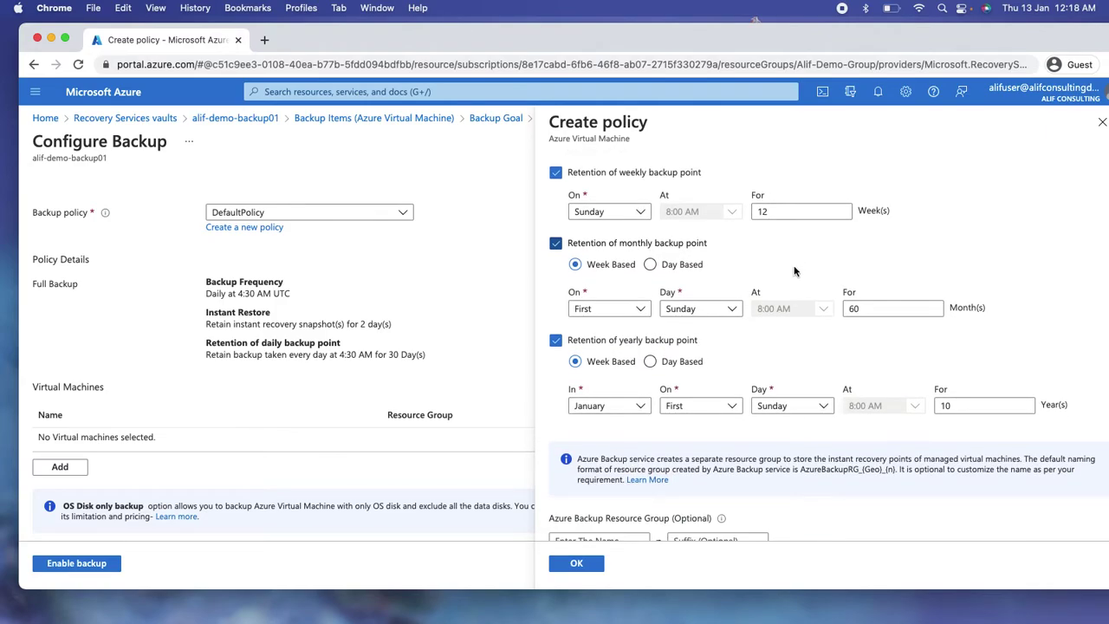
scroll(795, 273, up, 1)
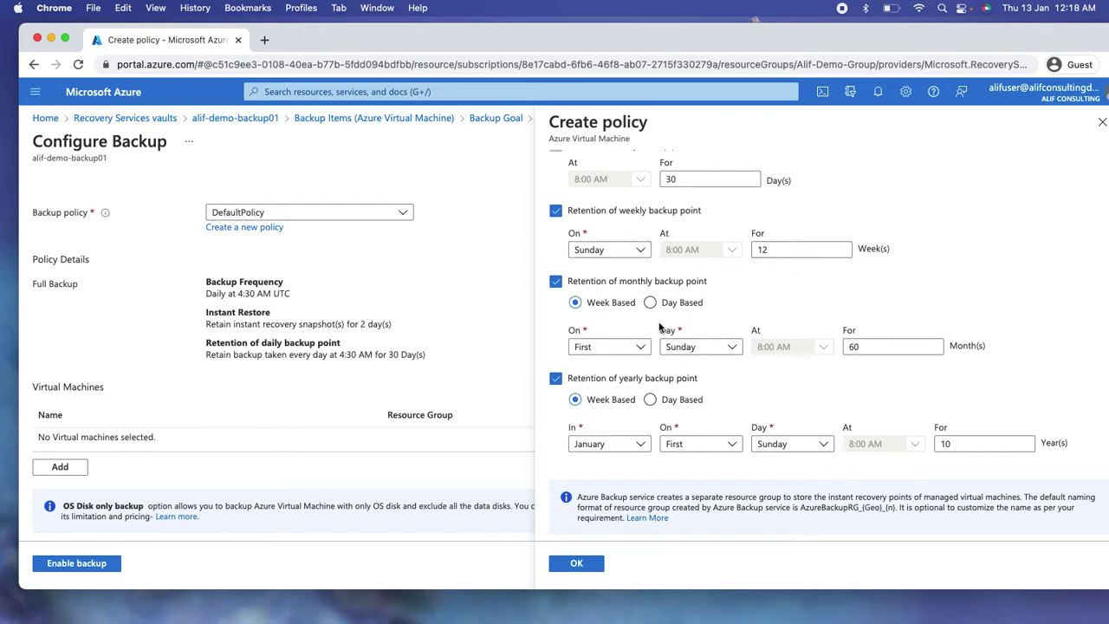
scroll(669, 434, down, 1)
scroll(667, 433, up, 7)
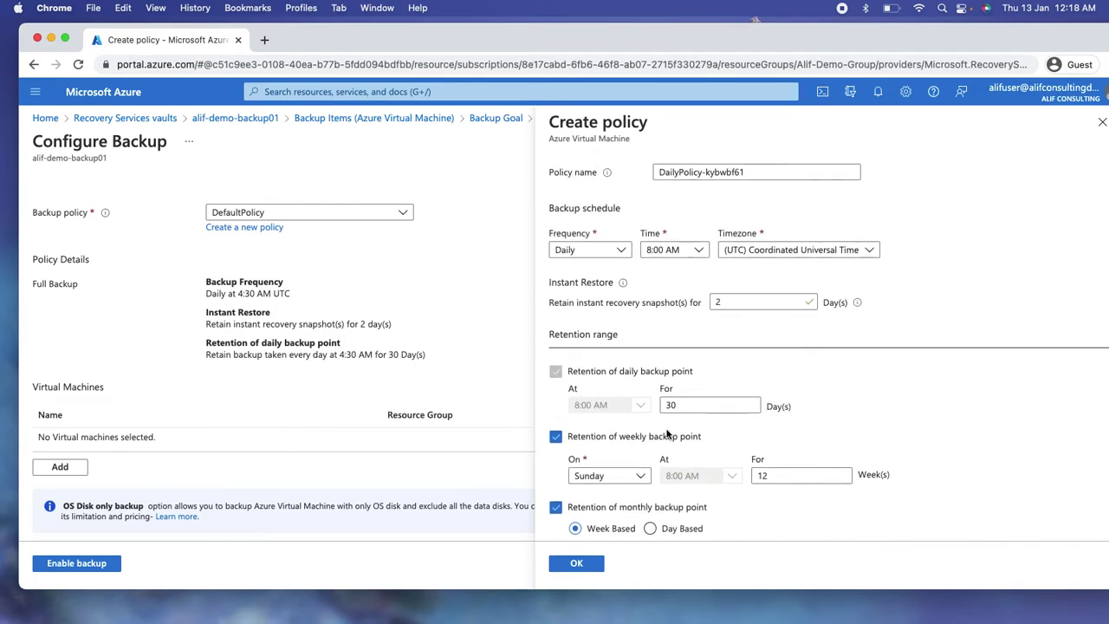
double_click(726, 302)
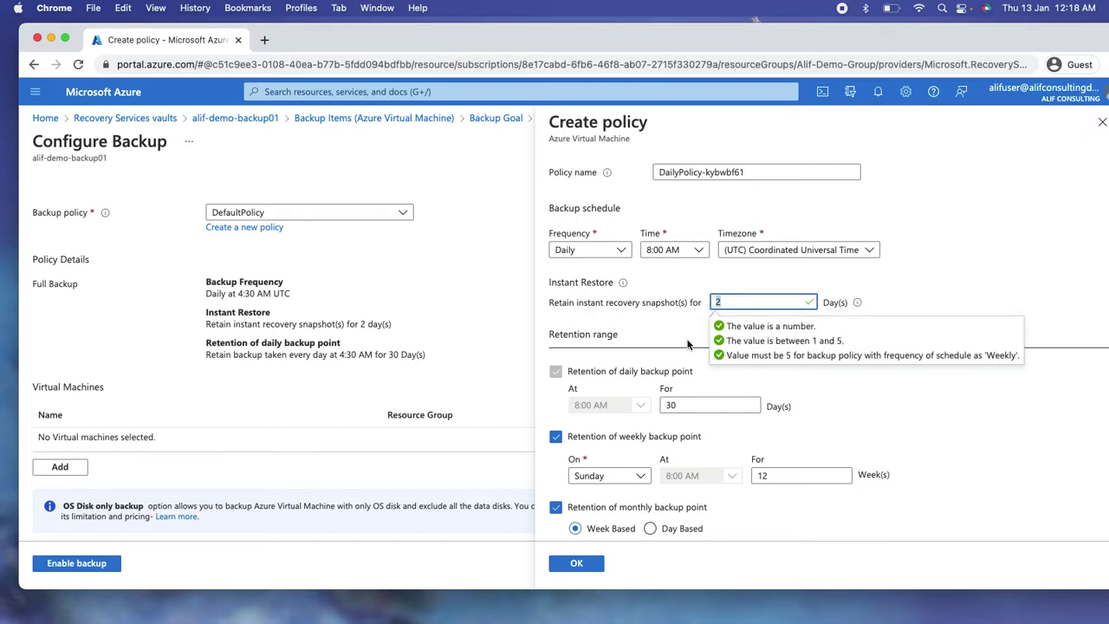
click(661, 331)
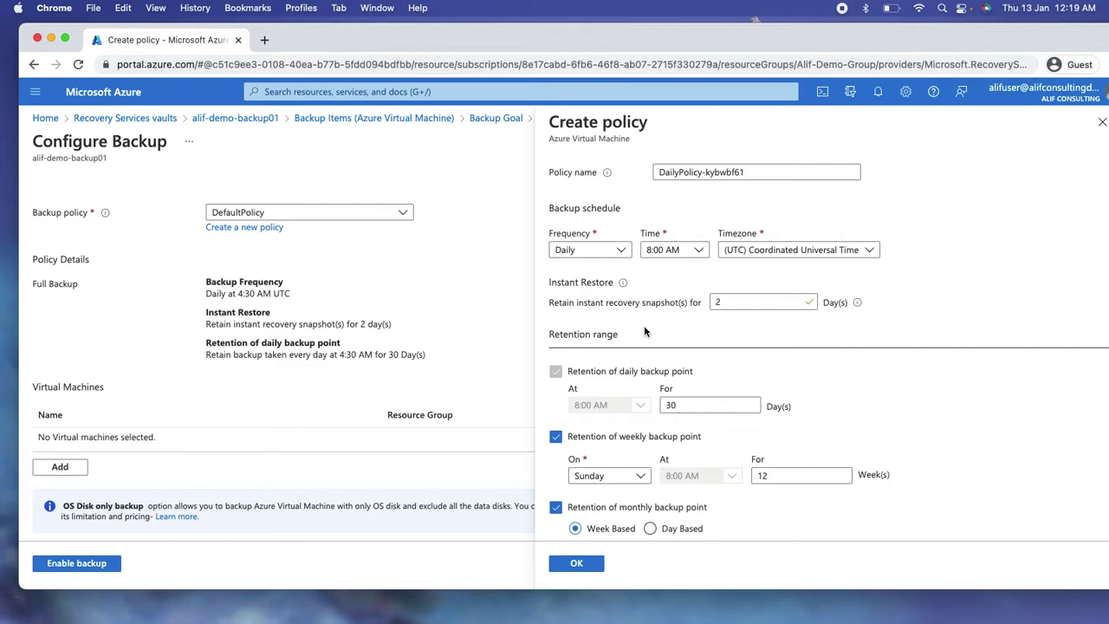
Try retaining instant recovery snapshots for 5 days and set the retention back to 2 days
click(731, 303)
key(BackSpace)
text(5)
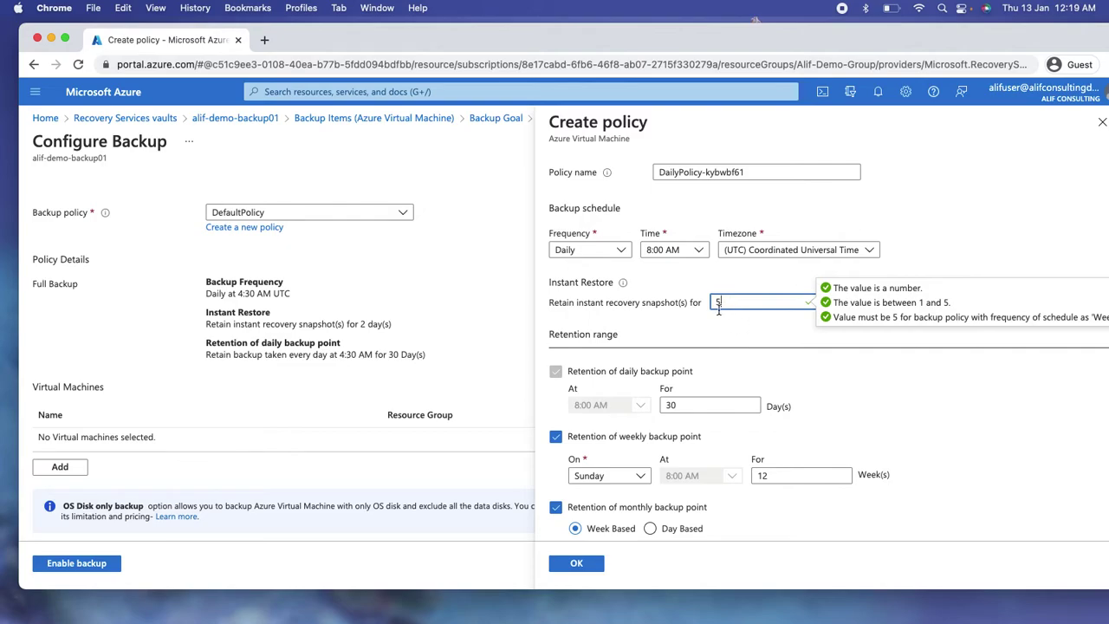
click(690, 302)
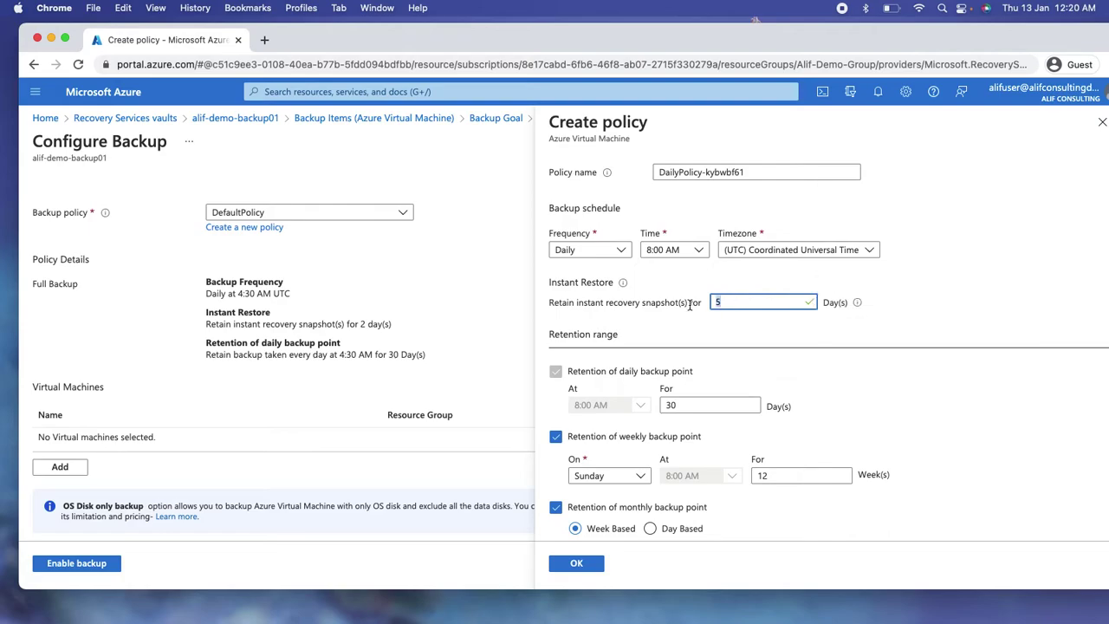
text(2)
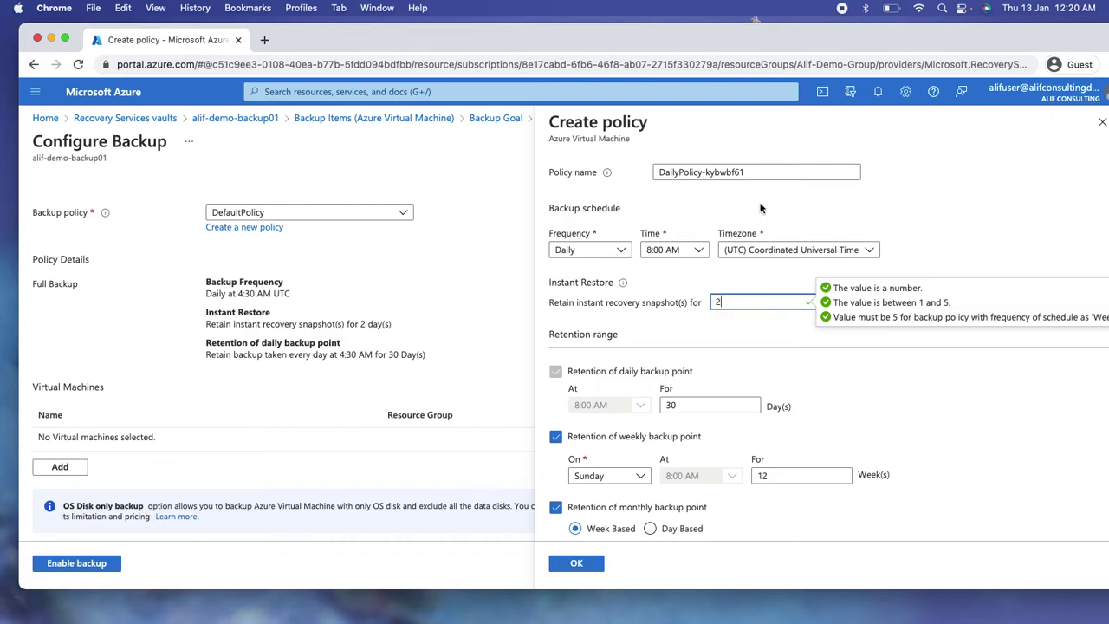
Name the policy Alif-Demo-BackupPolicy
click(772, 174)
drag(771, 174, 552, 154)
text(Alif0)
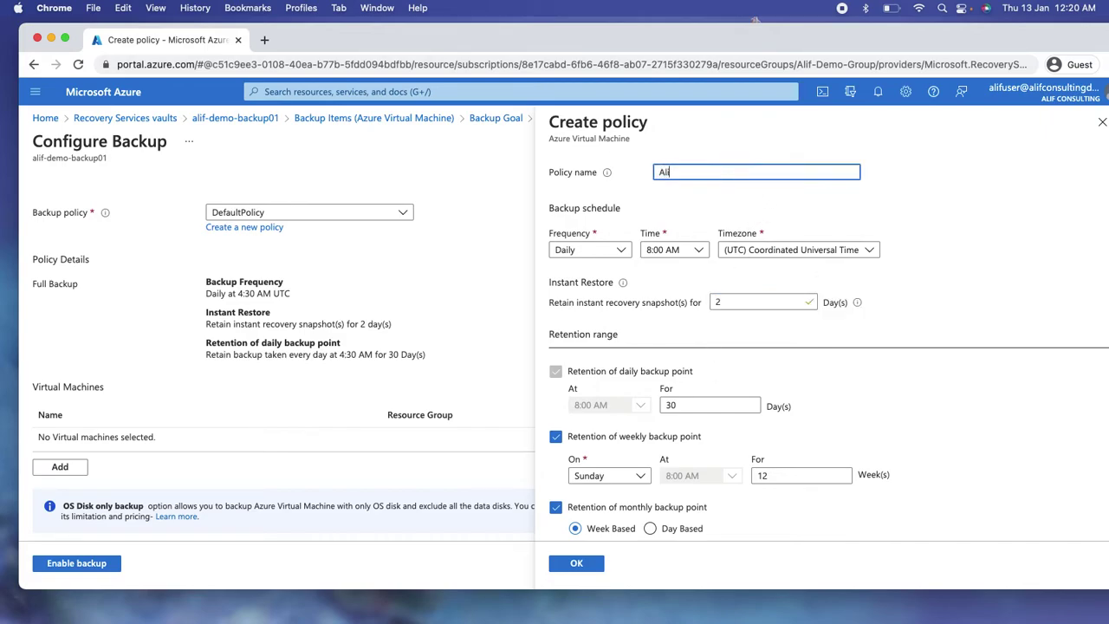
key(BackSpace)
text(-Demo)
text(-Bacl)
text(lup)
key(BackSpace)
key(BackSpace)
key(BackSpace)
text(kupPl)
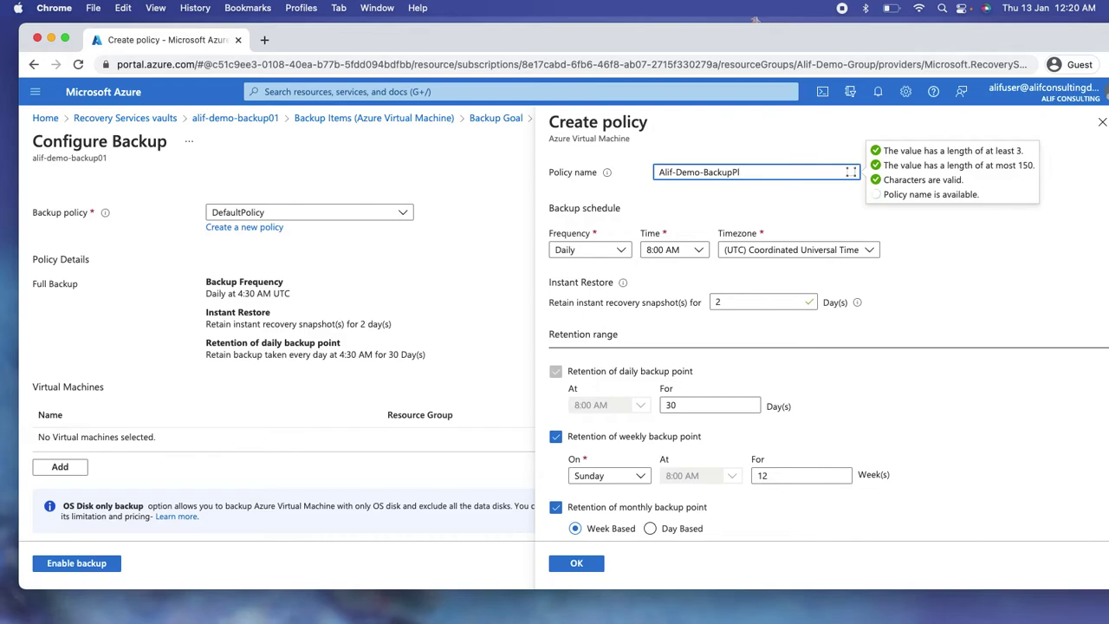
text(olicy)
Review the new policy's schedule and retention settings and confirm the policy
scroll(626, 440, down, 5)
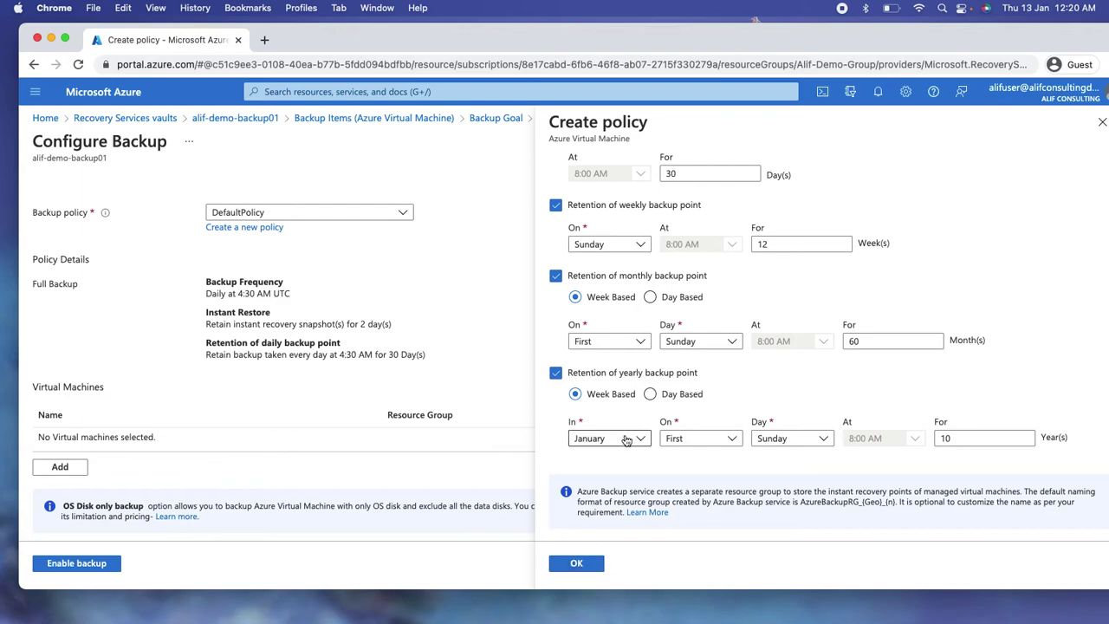
scroll(627, 440, up, 5)
scroll(631, 465, down, 6)
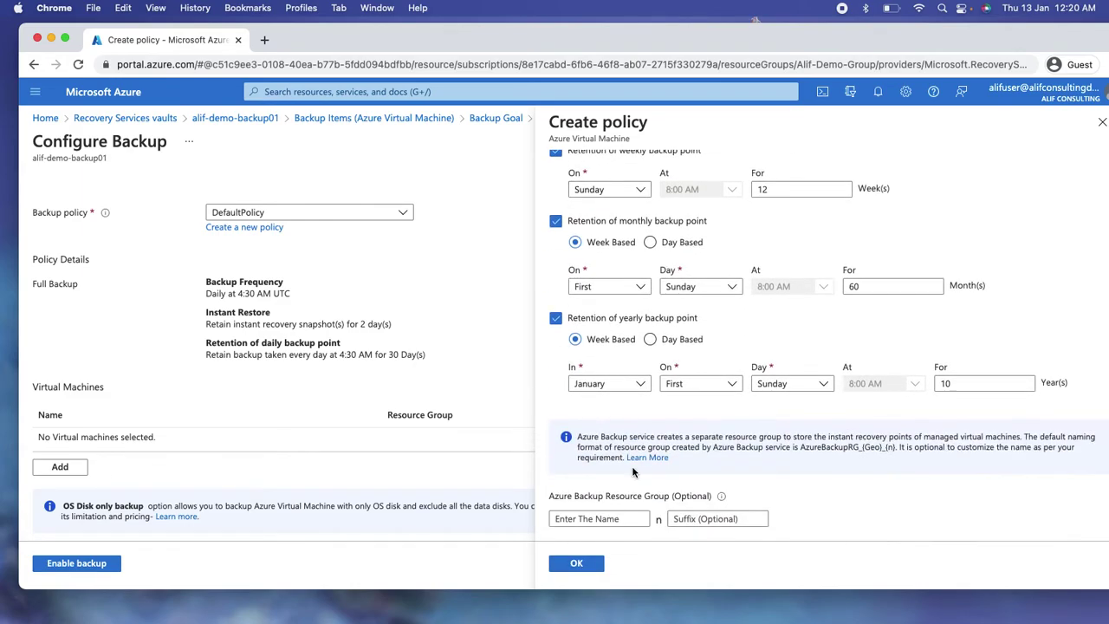
click(576, 563)
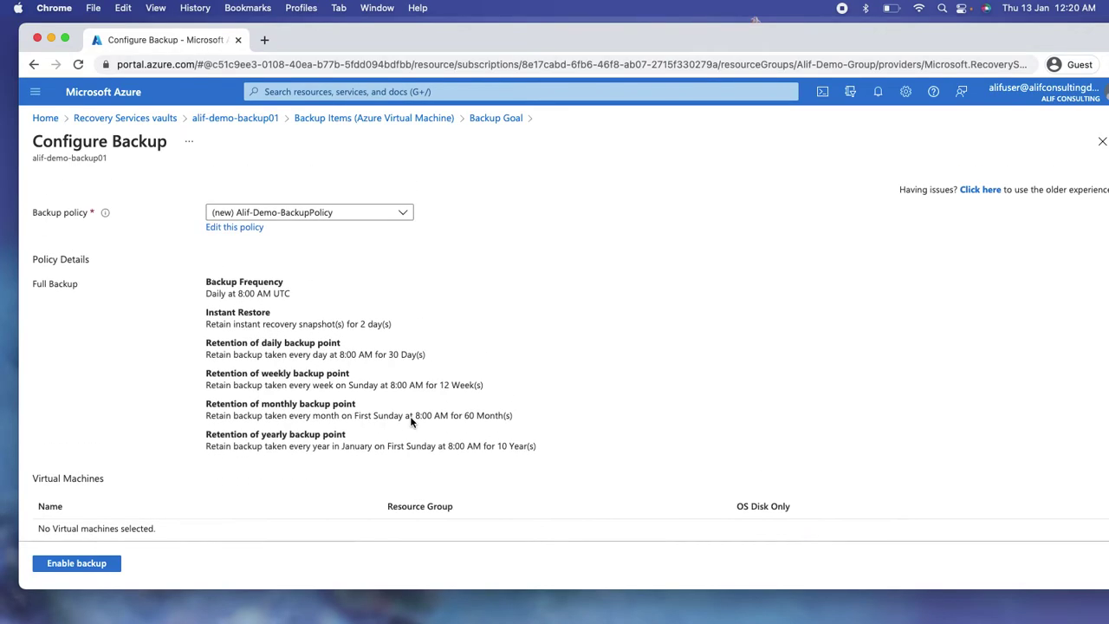
Add the virtual machine Alif-Demo-VM02 with the OS Disk Only option and enable its backup
scroll(411, 418, down, 3)
click(58, 448)
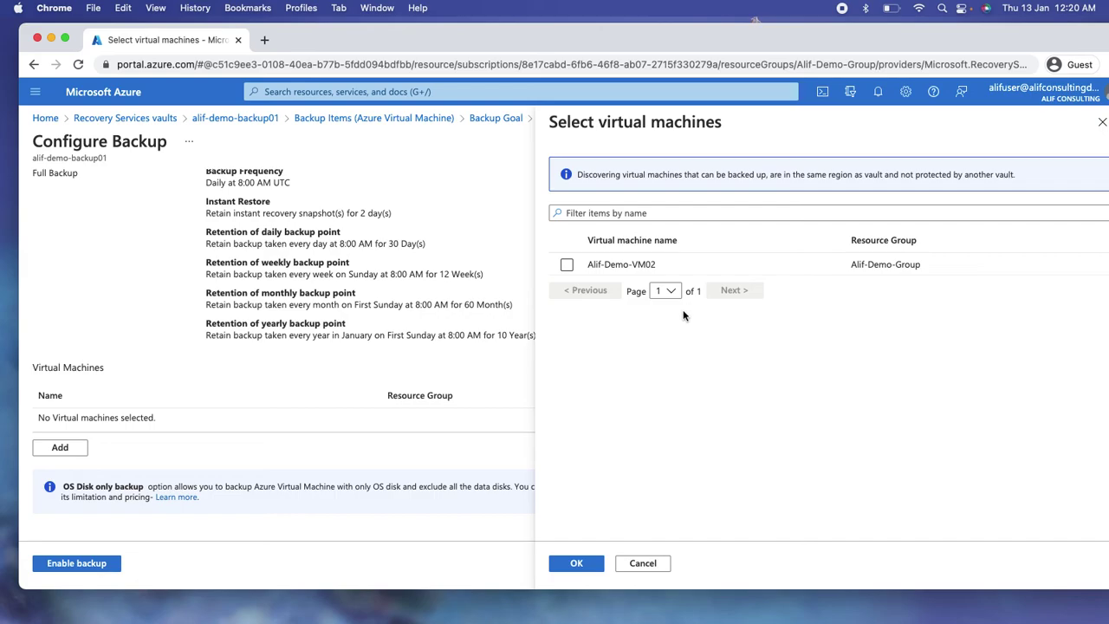
click(567, 265)
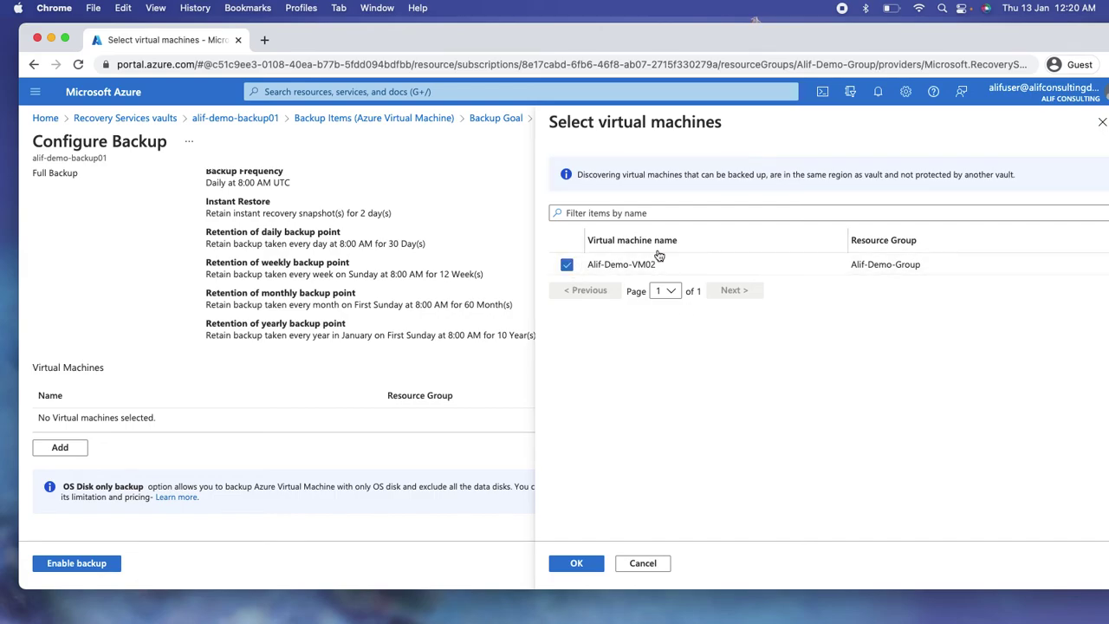
click(578, 565)
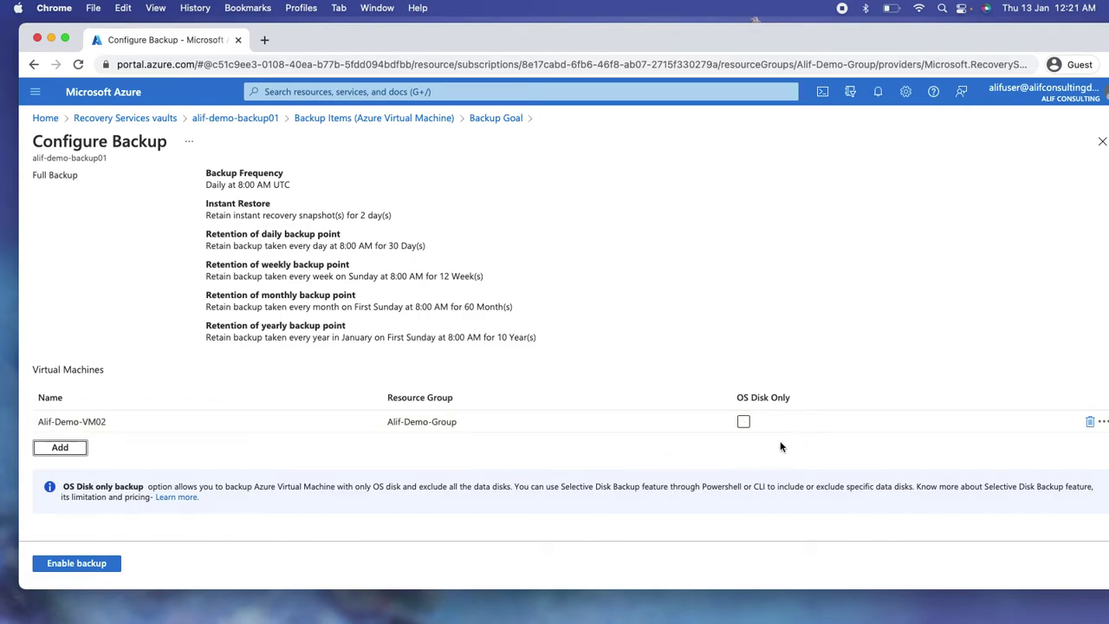
click(743, 421)
click(80, 565)
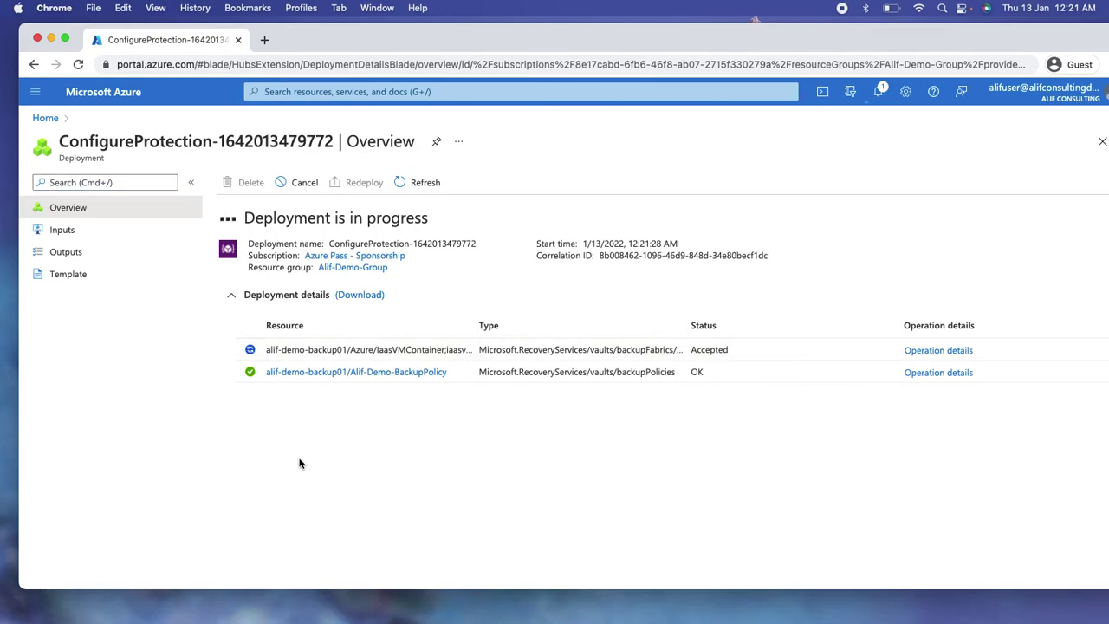
Return to the Recovery Services vaults list, open the East US vault Alif-Demo-Backup and examine its backup monitoring and usage
click(46, 117)
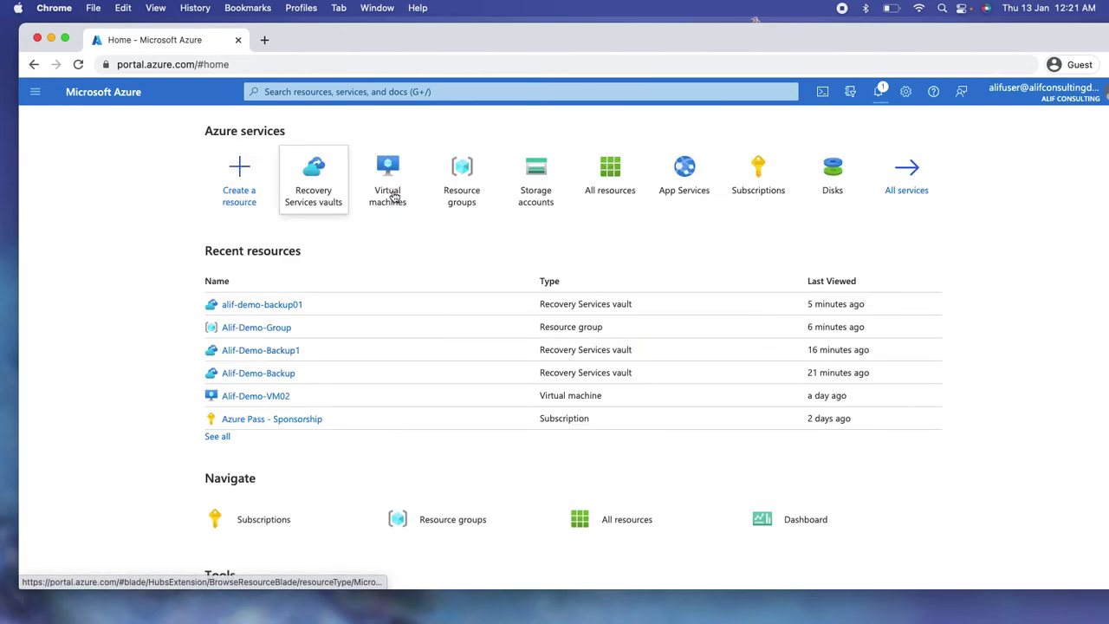
click(330, 184)
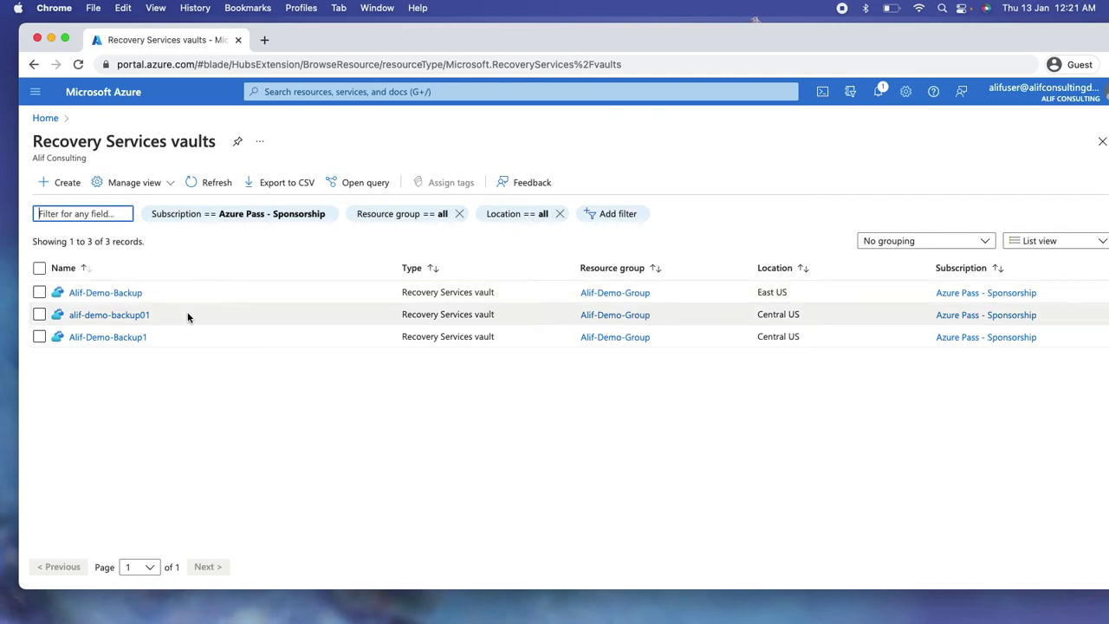
double_click(780, 292)
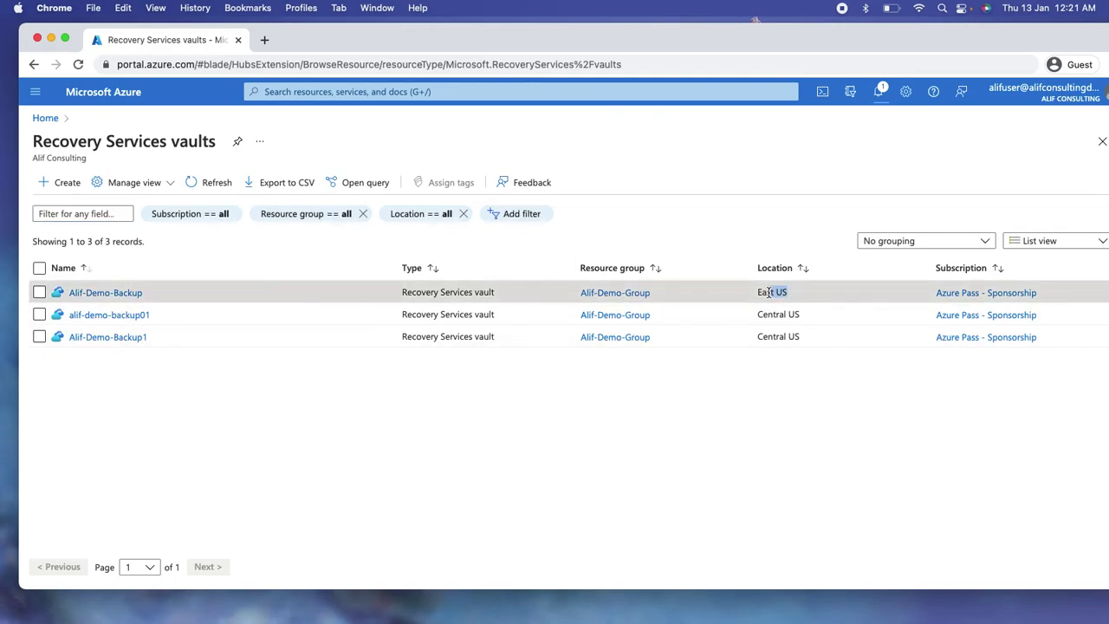
click(100, 293)
scroll(327, 445, down, 2)
click(518, 271)
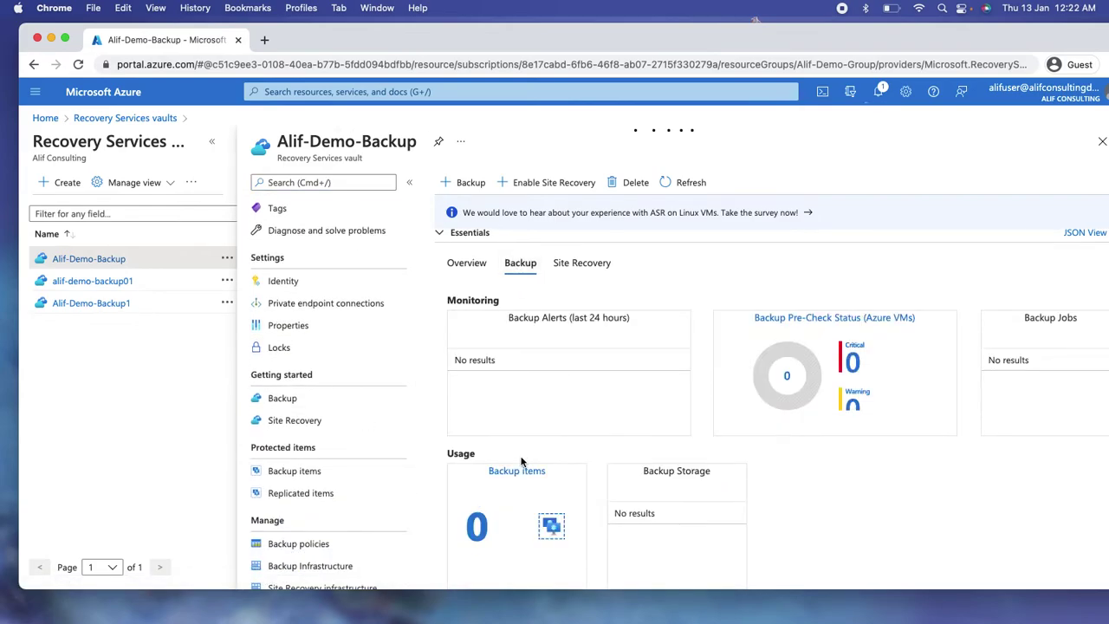
scroll(600, 523, down, 3)
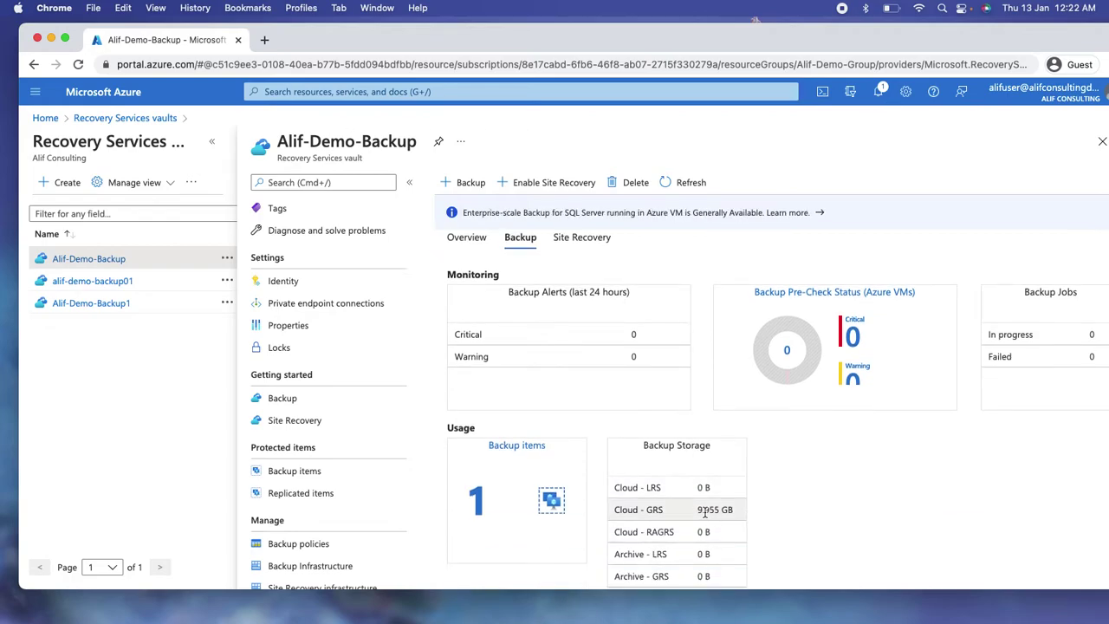
Open the vault's Azure Virtual Machine backup items and check the last backup status and latest restore point
click(299, 472)
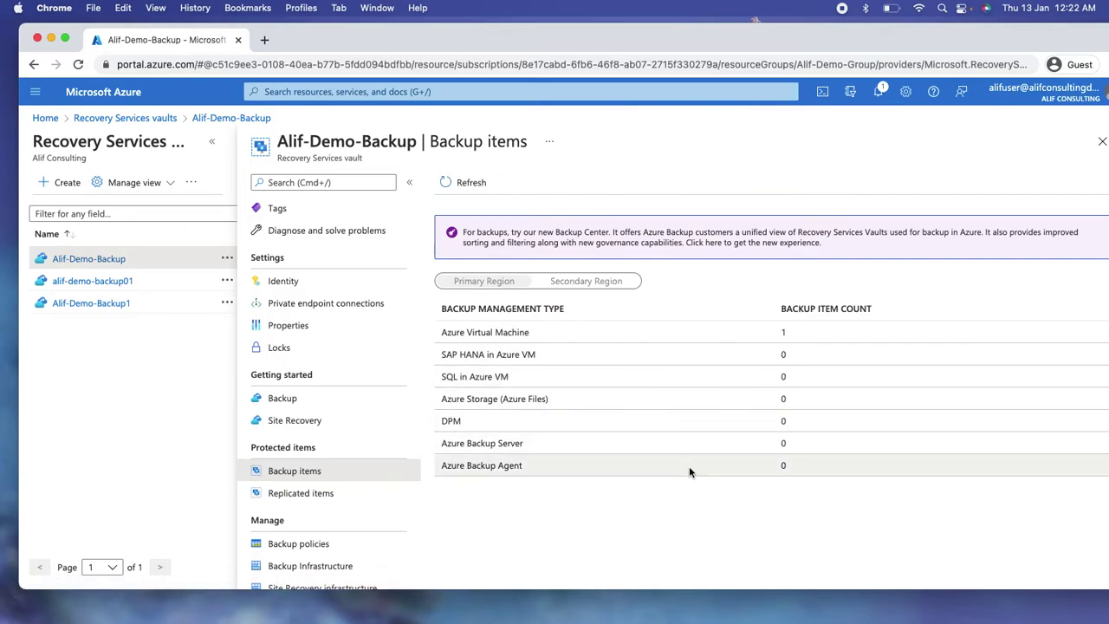
click(511, 332)
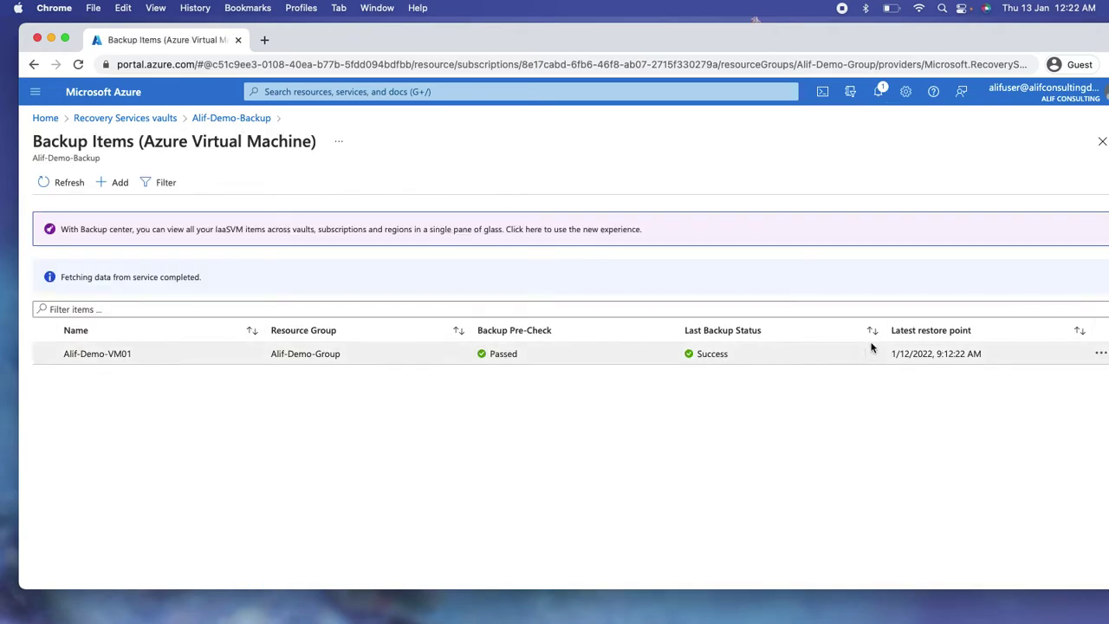
drag(891, 354, 929, 370)
click(889, 457)
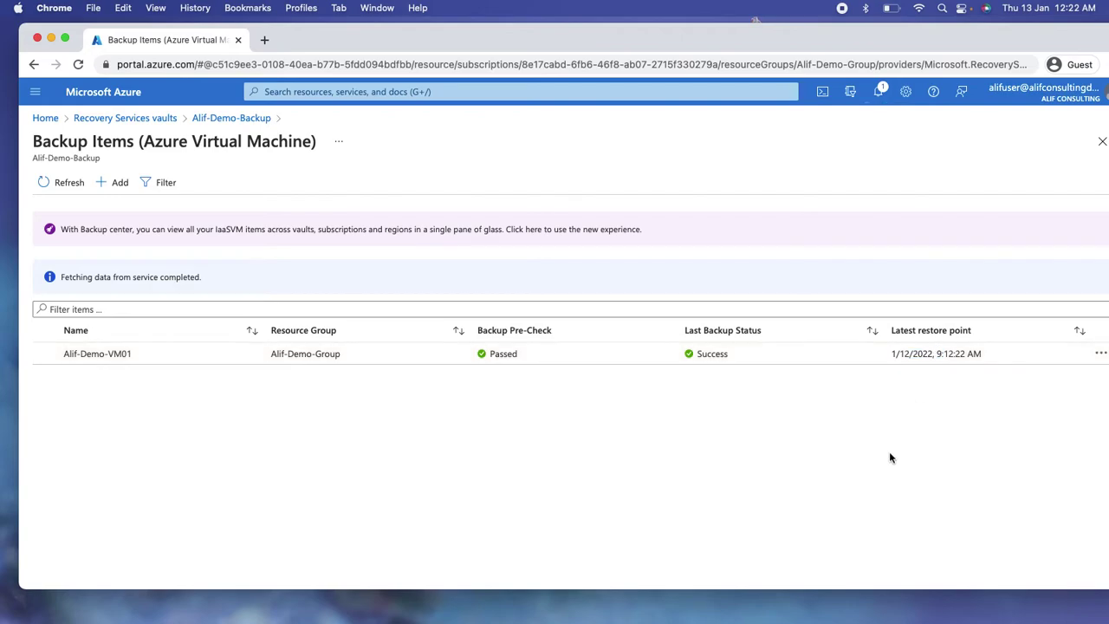
Open File Recovery for the backup item Alif-Demo-VM01, check the available recovery points and keep the latest one, 1/12/2022, 9:12:22 AM
click(132, 354)
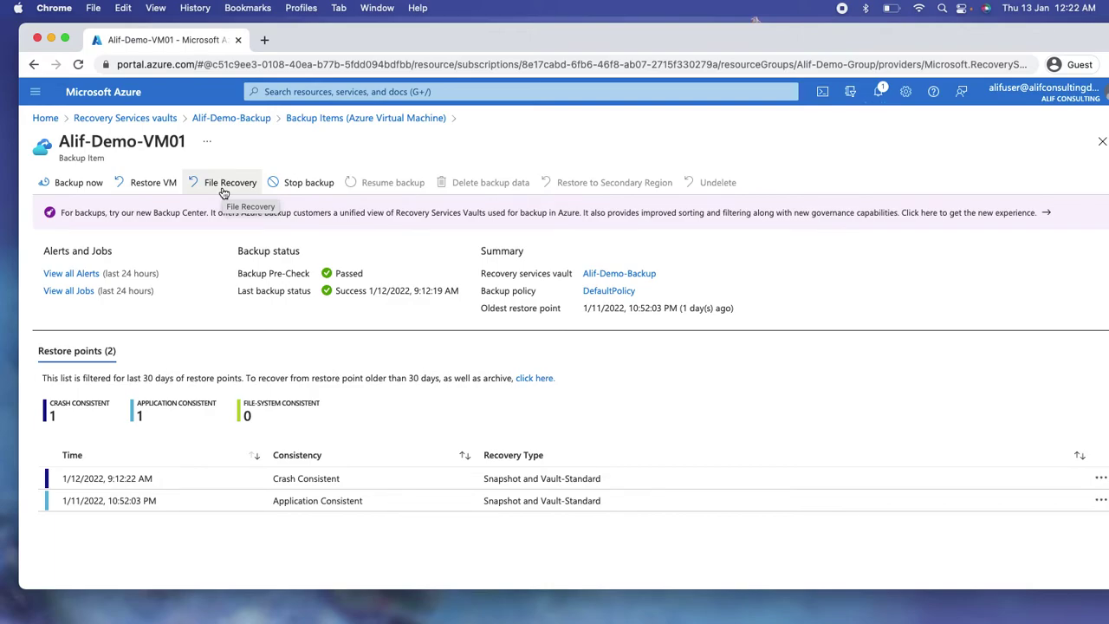
click(223, 184)
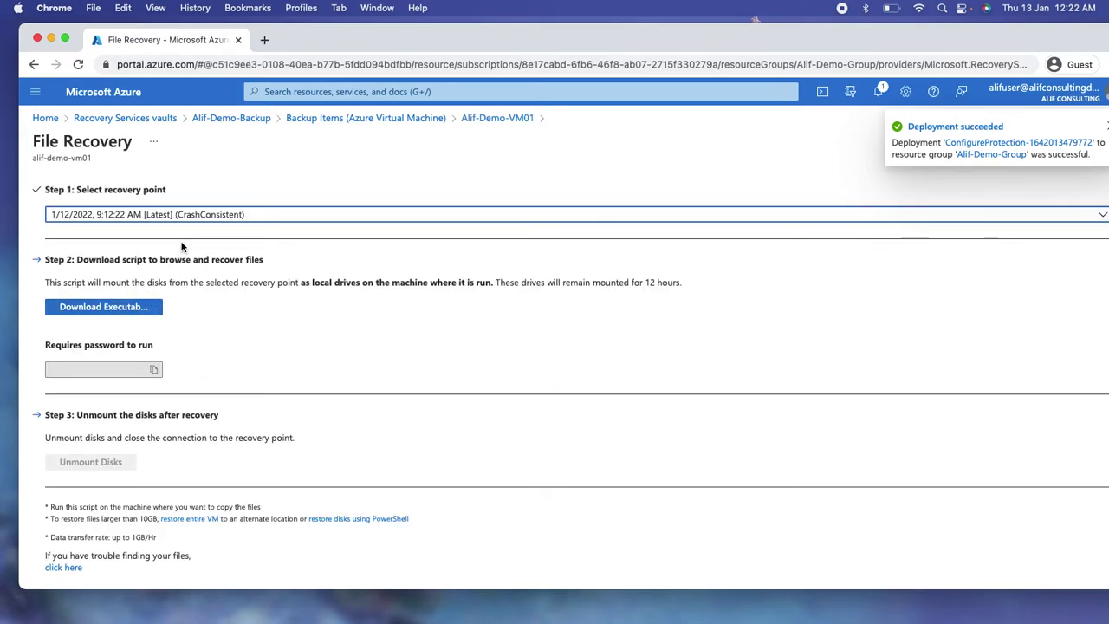
click(212, 216)
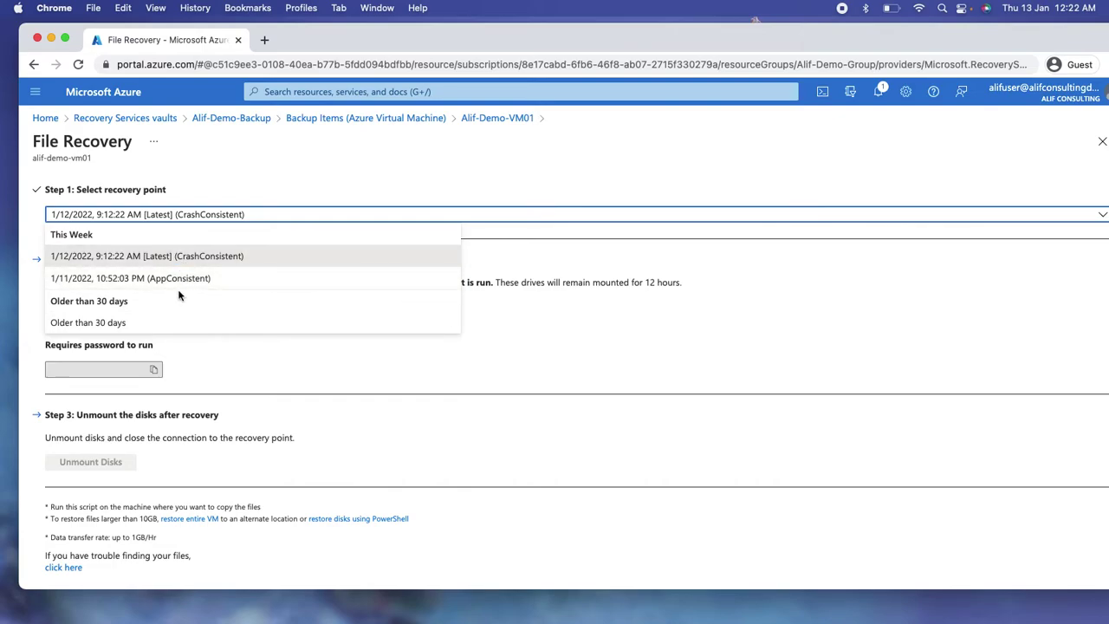
click(458, 398)
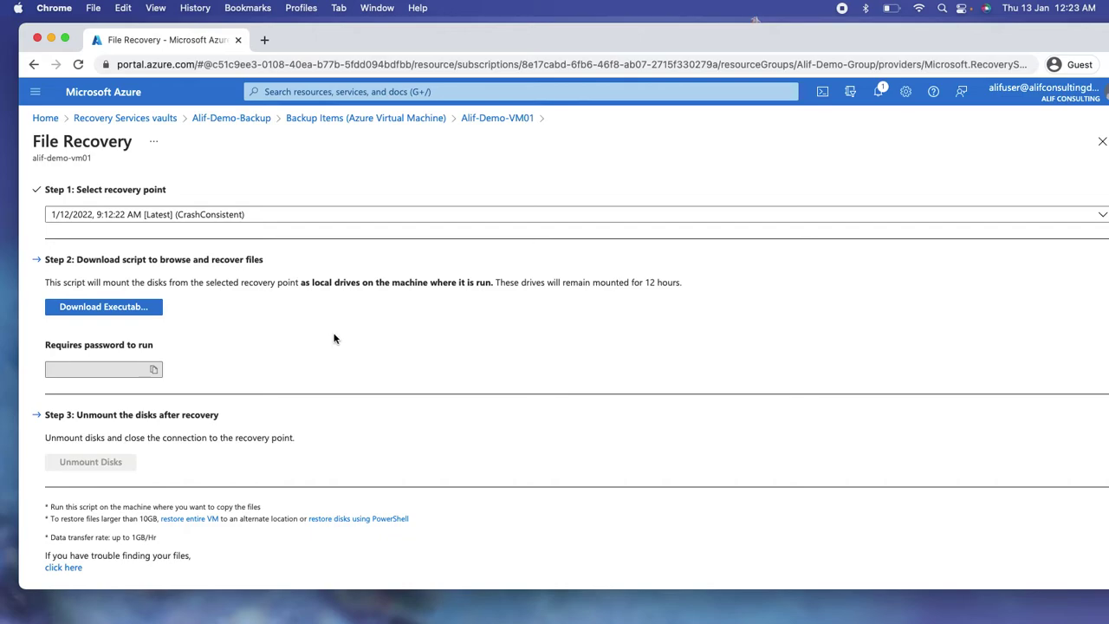
mouse_move(157, 538)
mouse_down()
mouse_move(130, 537)
mouse_move(161, 538)
mouse_up()
click(200, 555)
click(174, 544)
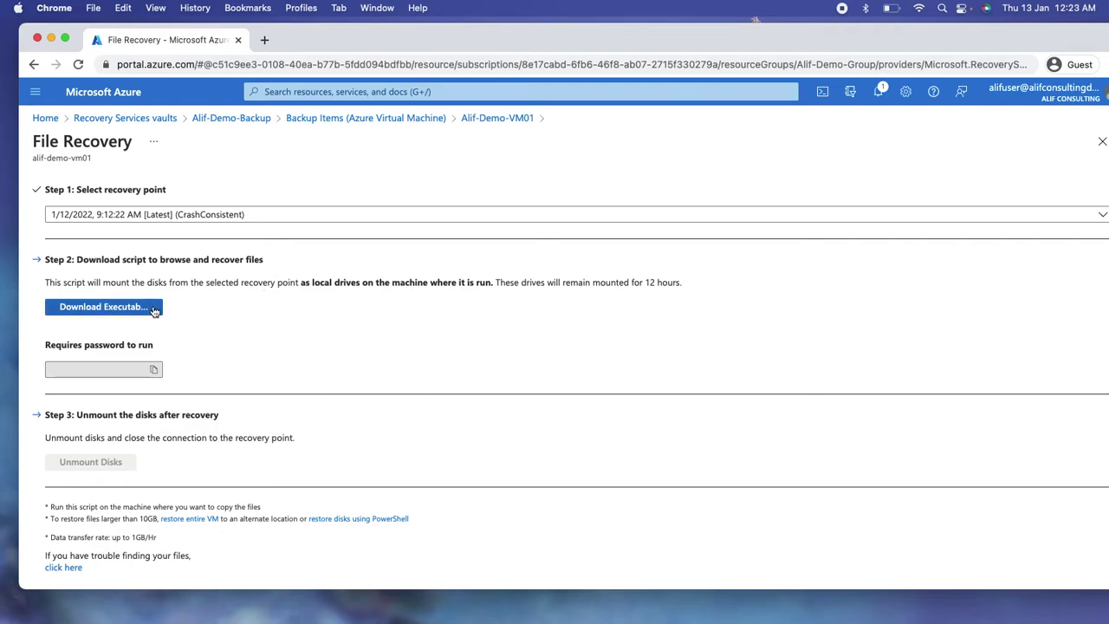
Generate and download the file recovery executable, check it in the browser's downloads list and return to the File Recovery page
click(122, 307)
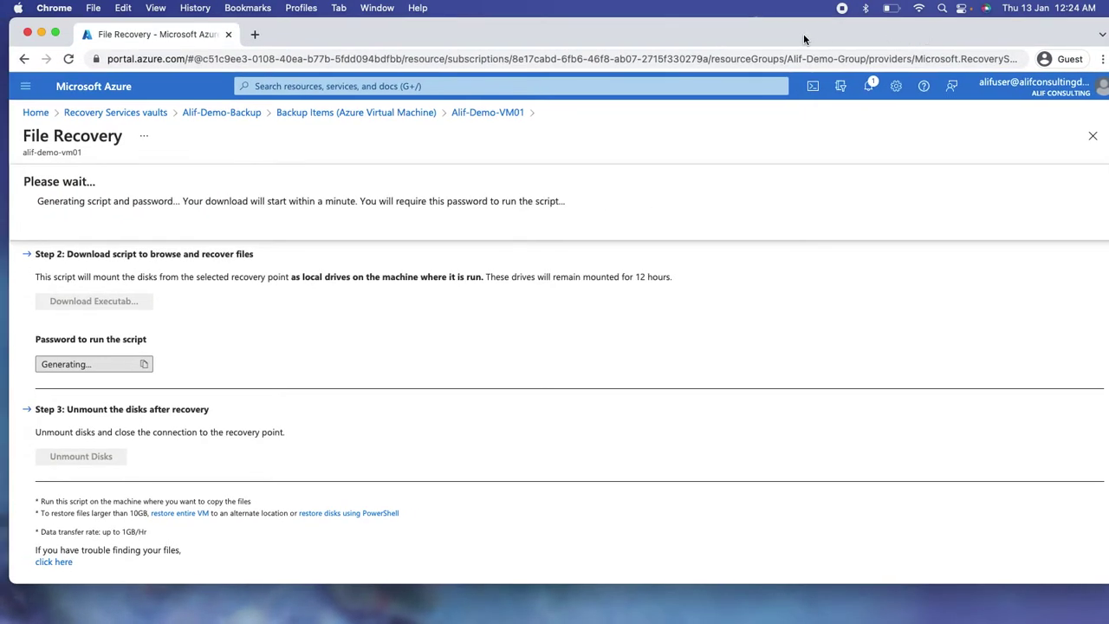
drag(865, 31, 870, 32)
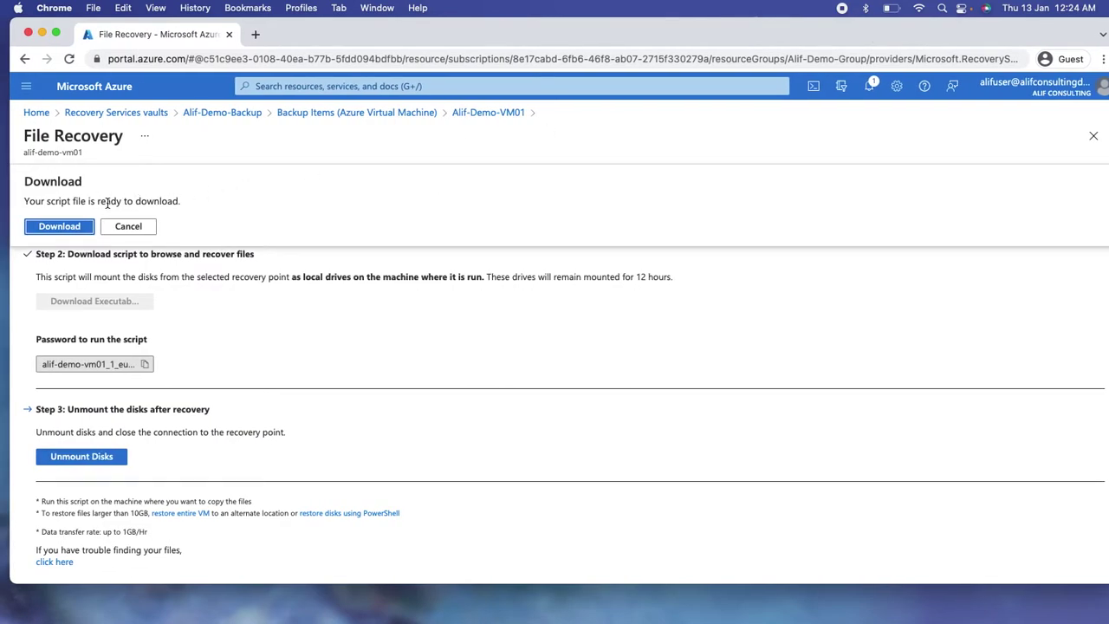
click(65, 229)
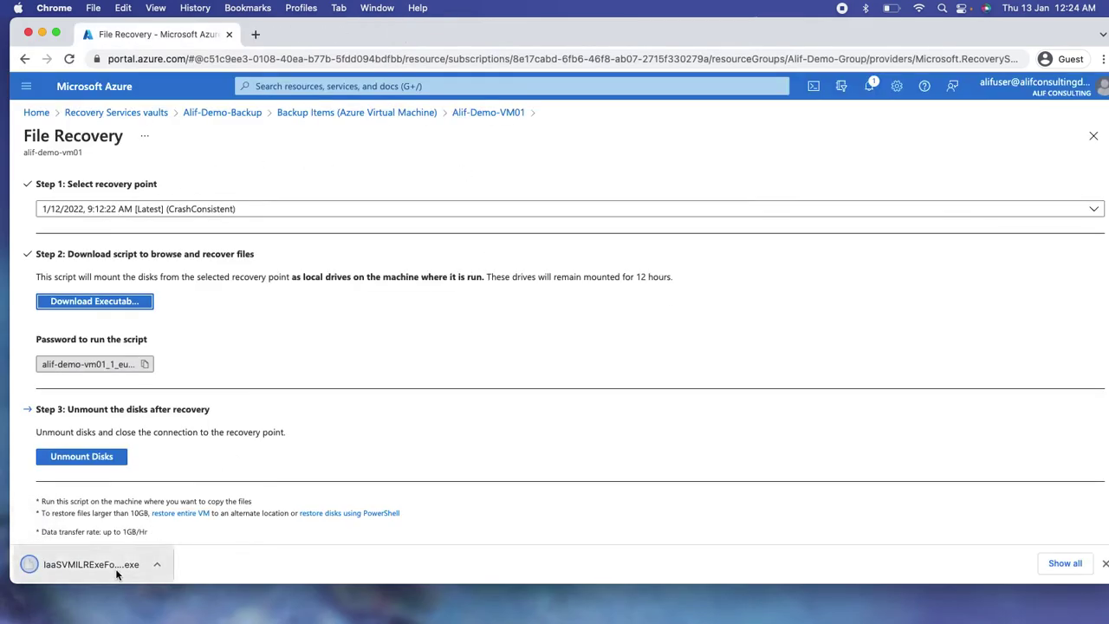
click(1063, 563)
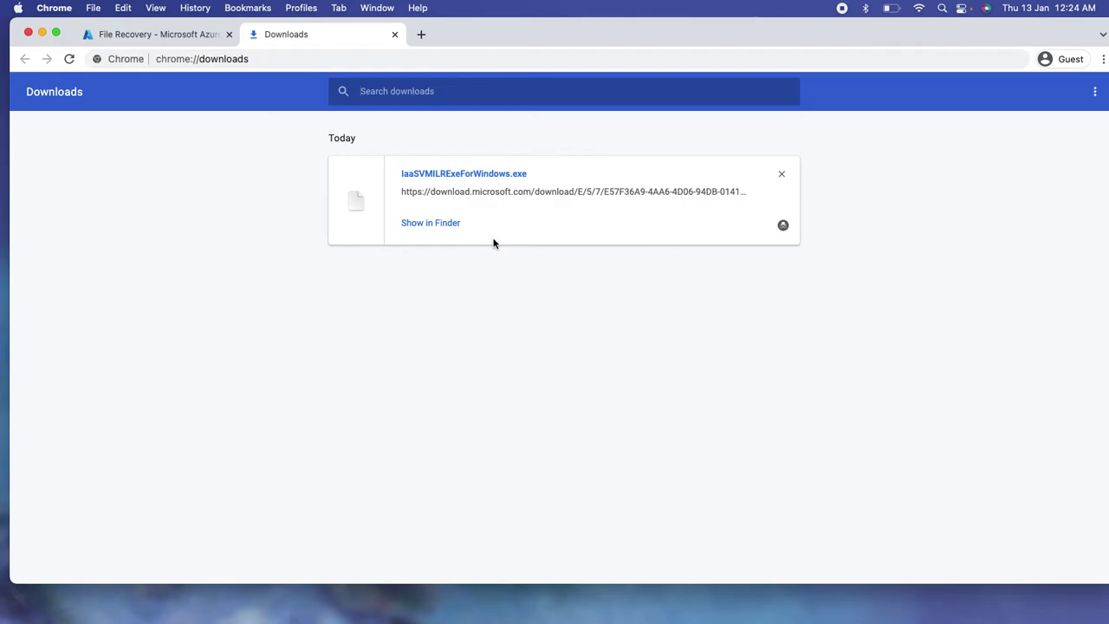
click(163, 33)
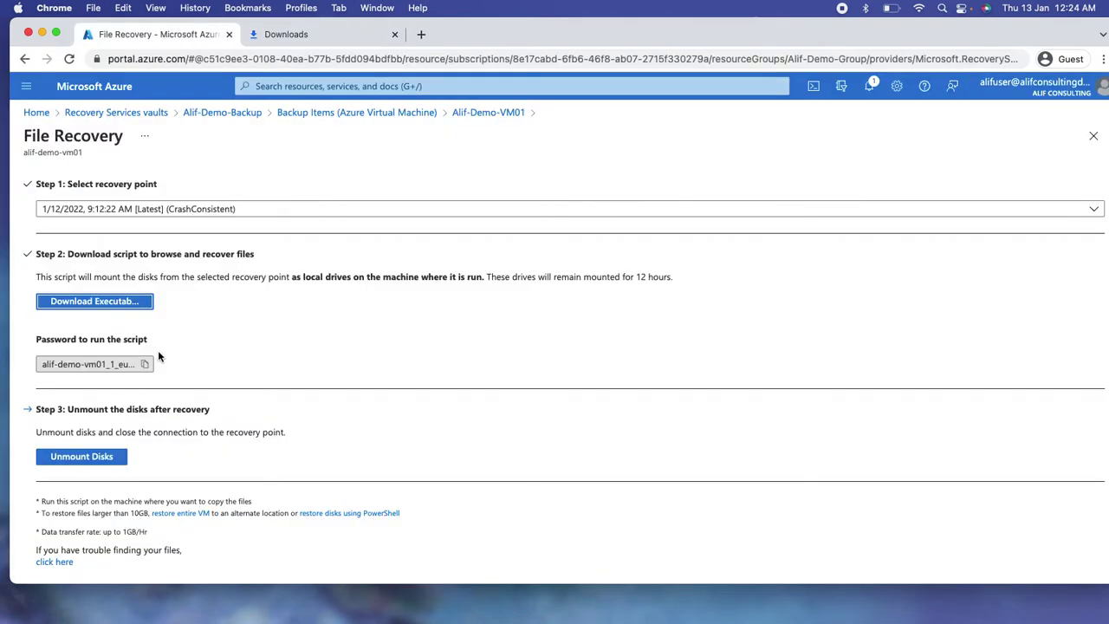
Examine the generated script password and the note on how long the recovered drives stay mounted
drag(74, 363, 169, 364)
click(180, 368)
drag(35, 365, 174, 361)
drag(73, 363, 155, 369)
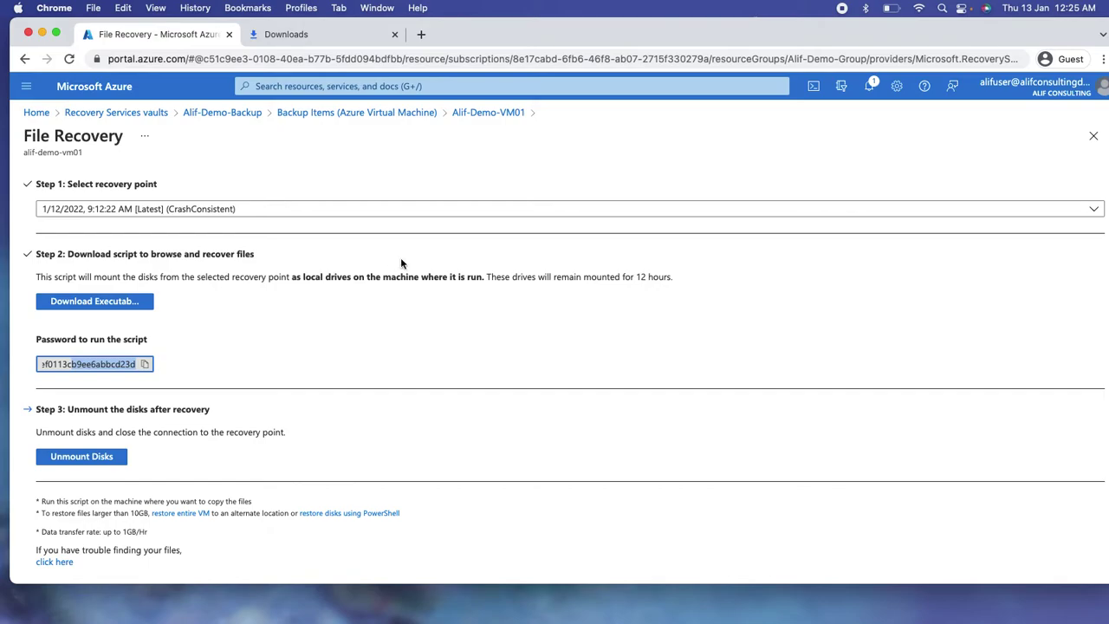
click(674, 282)
drag(673, 282, 605, 279)
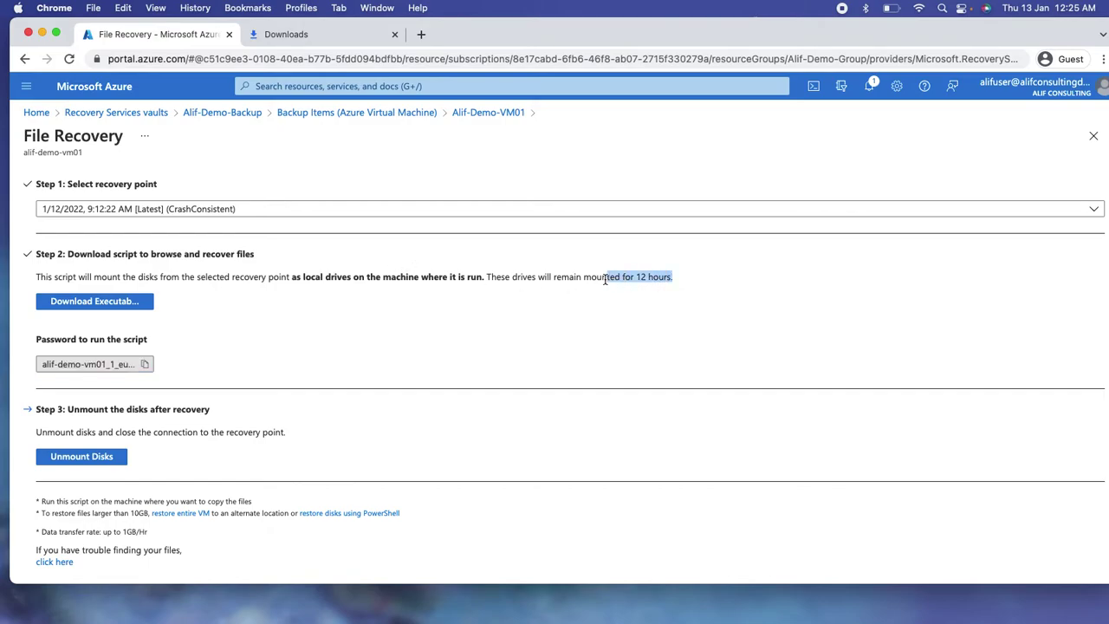
click(605, 339)
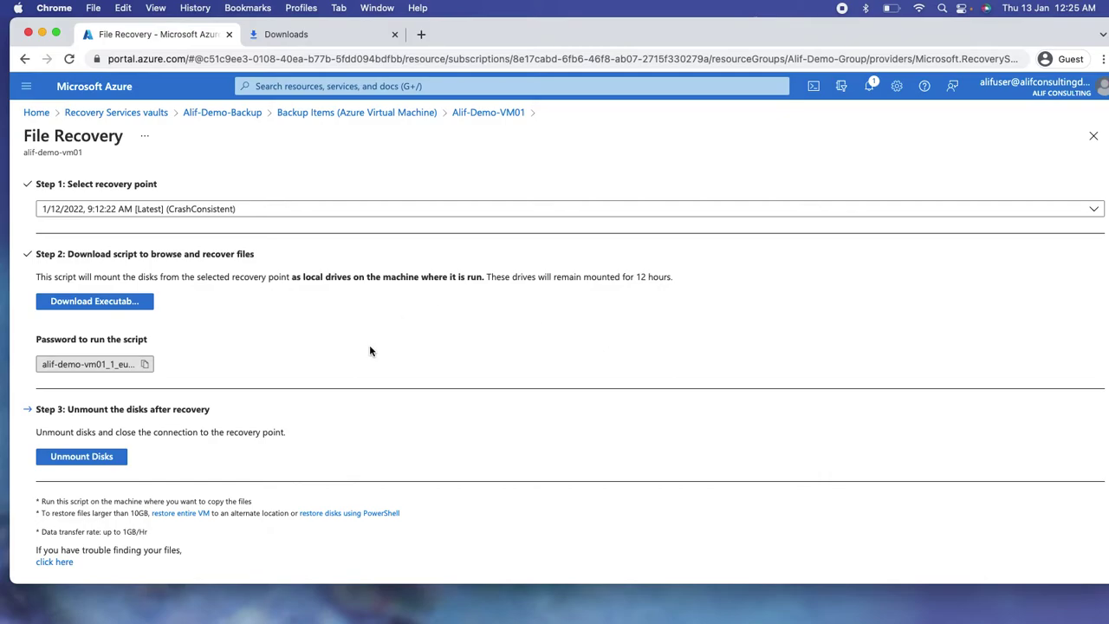
Unmount the recovery point's disks and check the unmount status
click(86, 459)
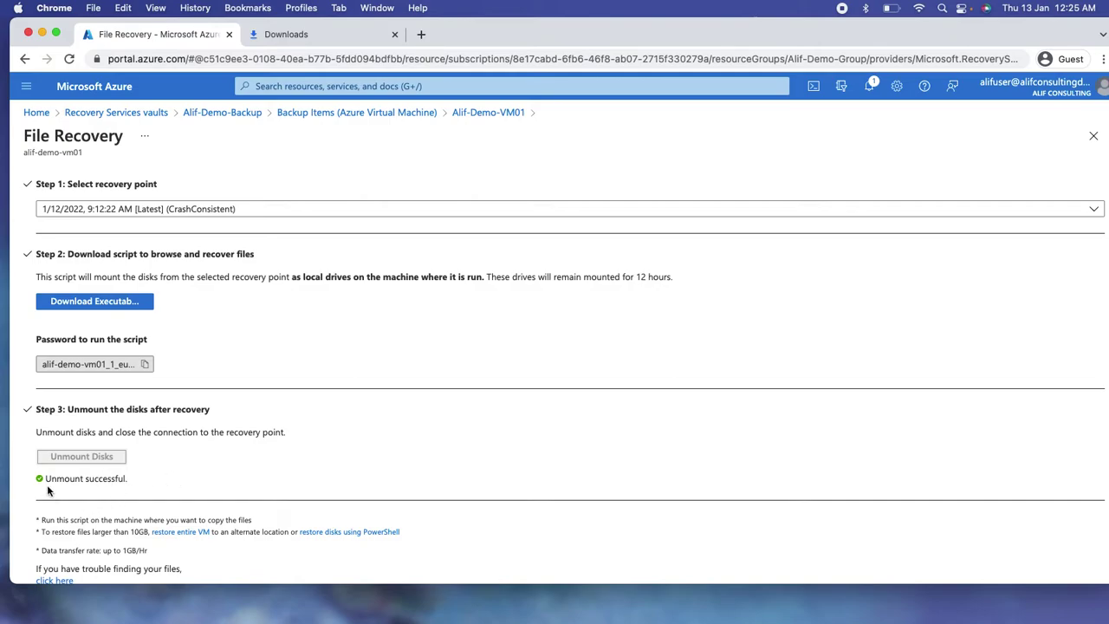
drag(45, 479, 138, 479)
click(240, 488)
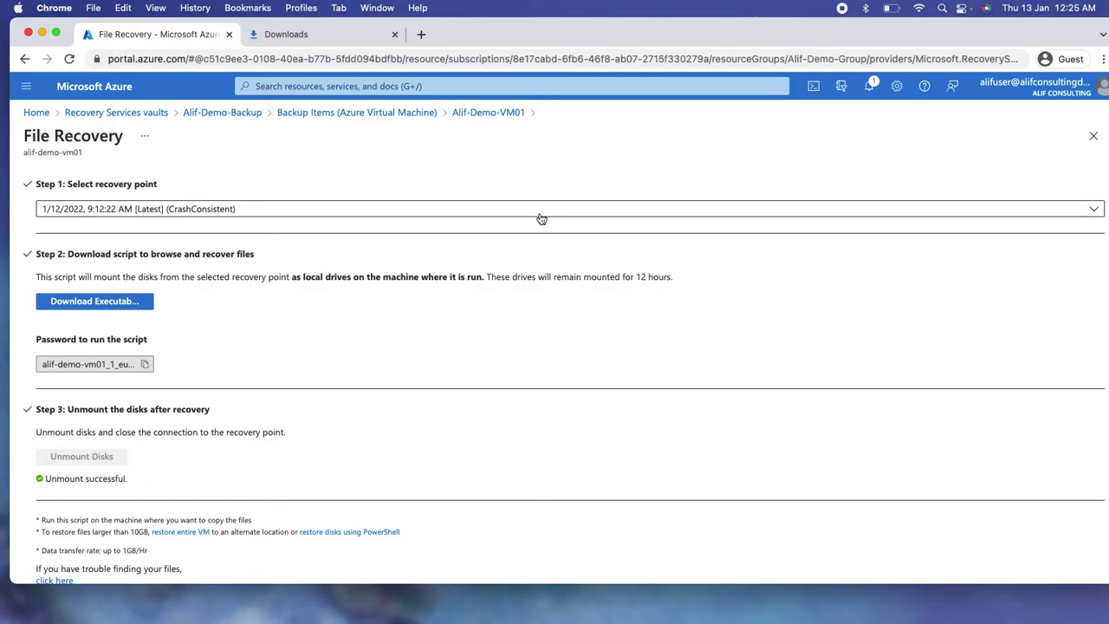
Return to Alif-Demo-VM01, start a VM restore and select the crash-consistent restore point 1/12/2022, 9:12:22 AM
click(490, 113)
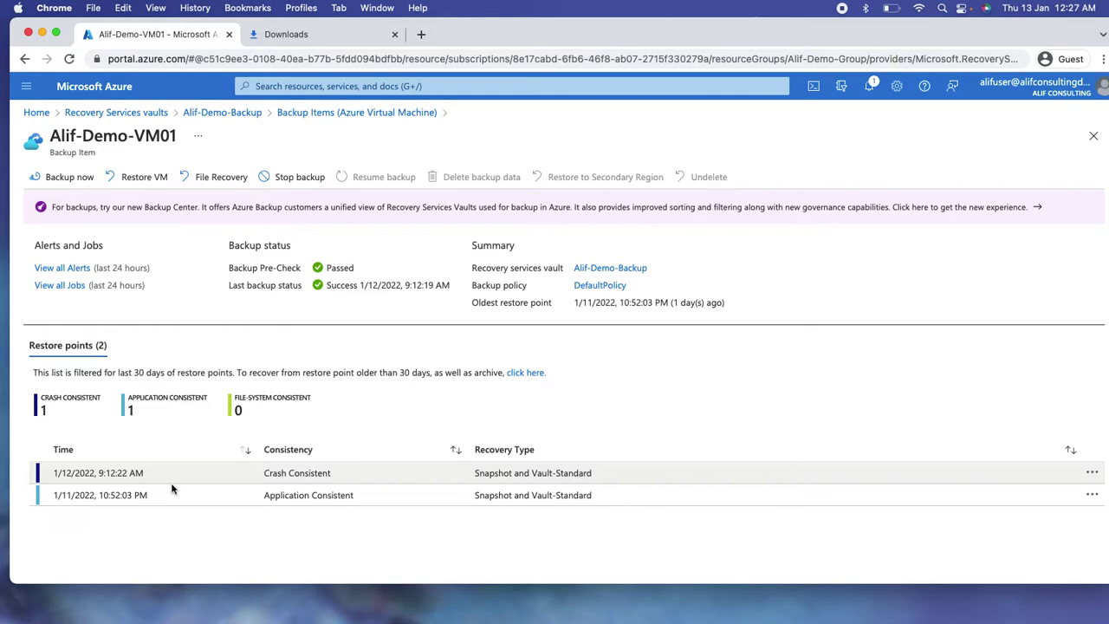
click(140, 184)
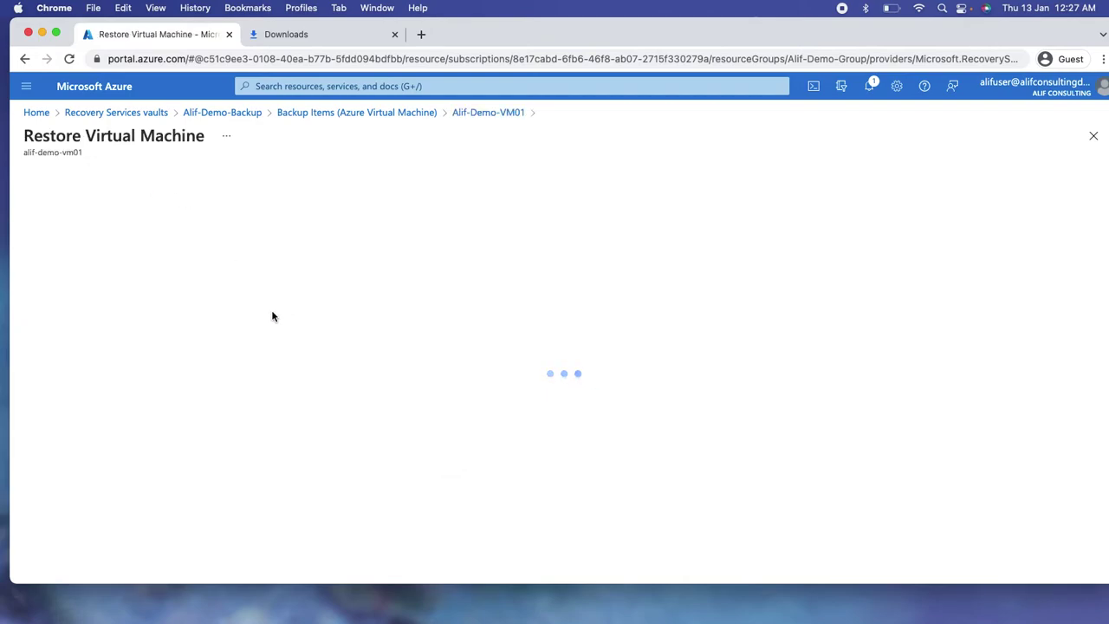
click(208, 226)
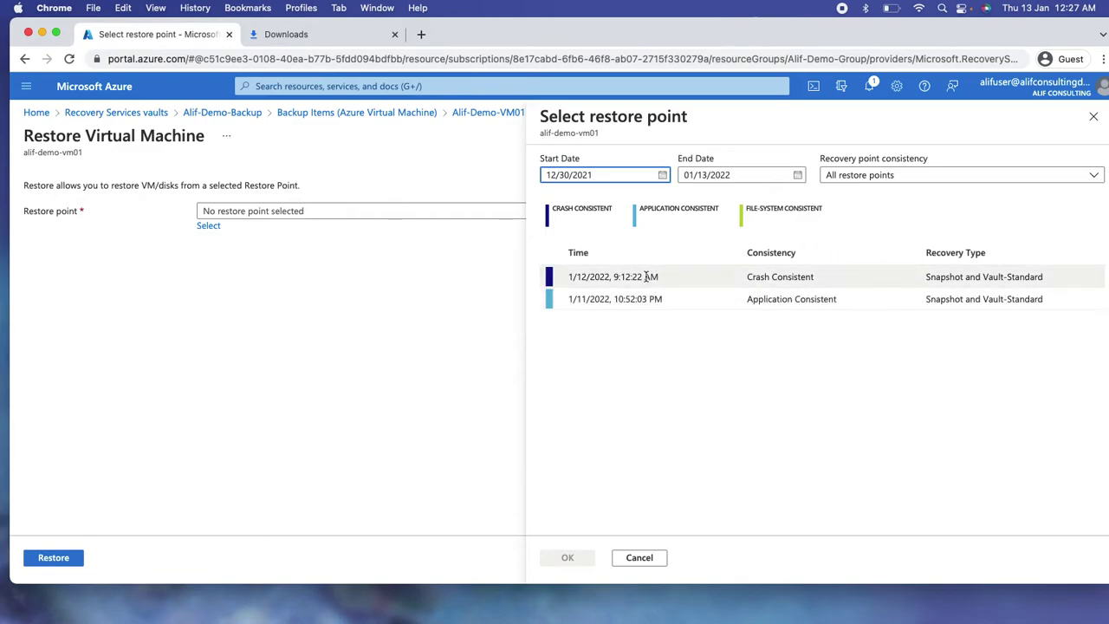
click(650, 277)
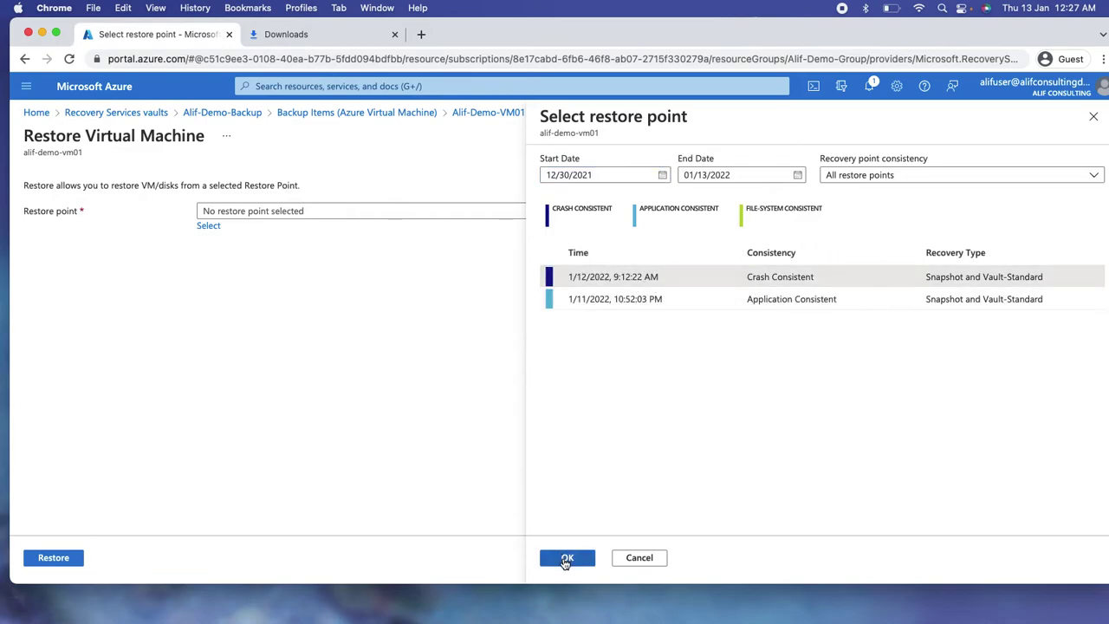
click(565, 557)
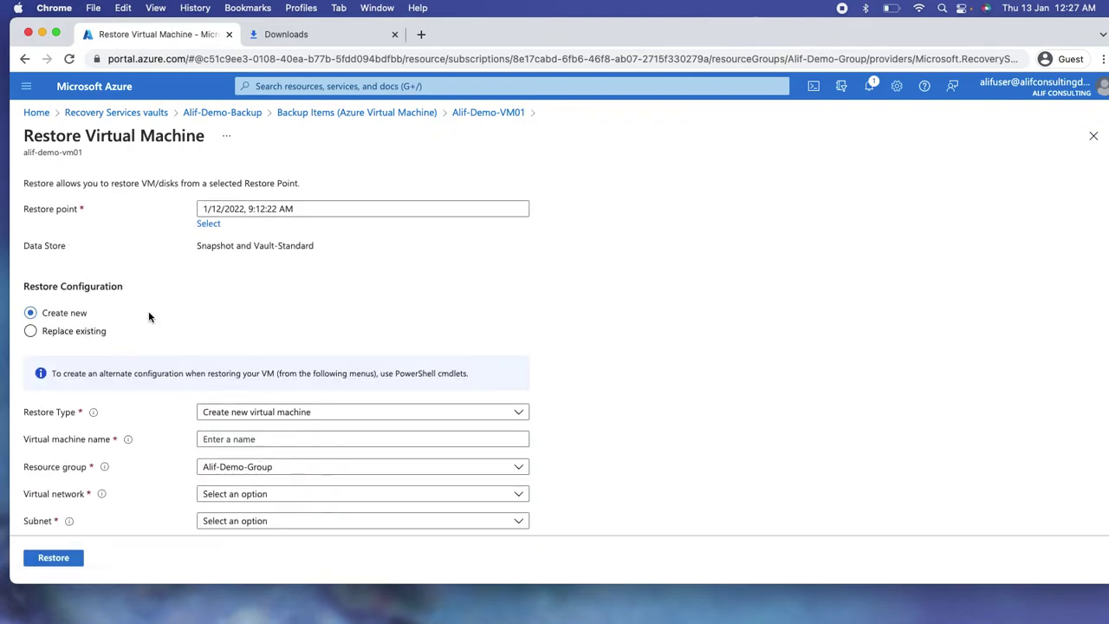
Set the restore type to Restore disks and the staging location to alifdemostg01 (StandardRAGRS)
scroll(148, 313, down, 2)
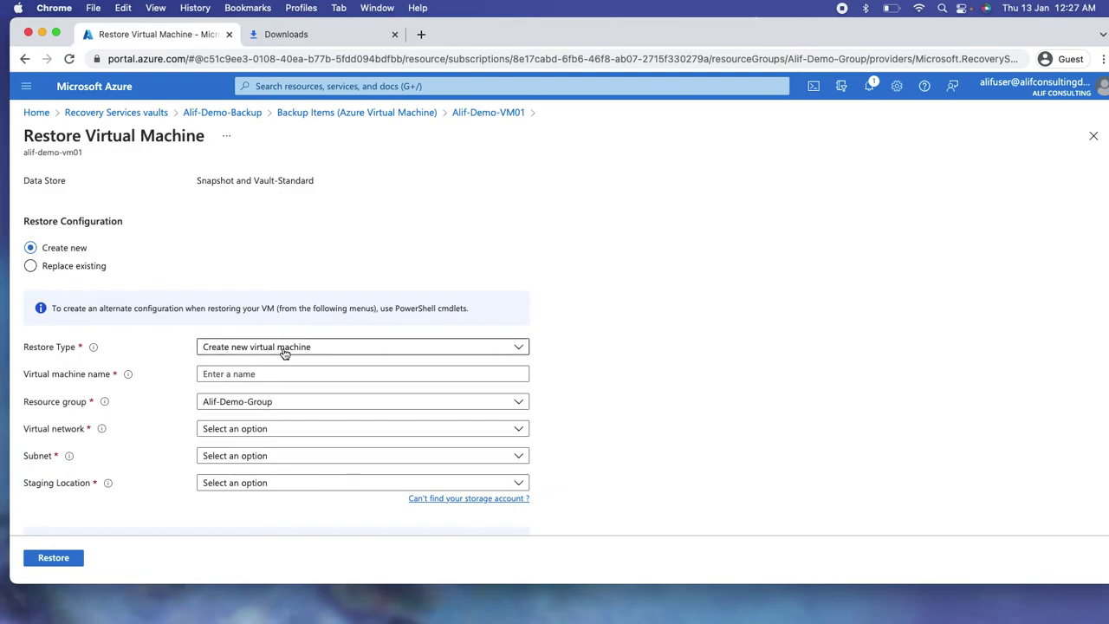
click(287, 349)
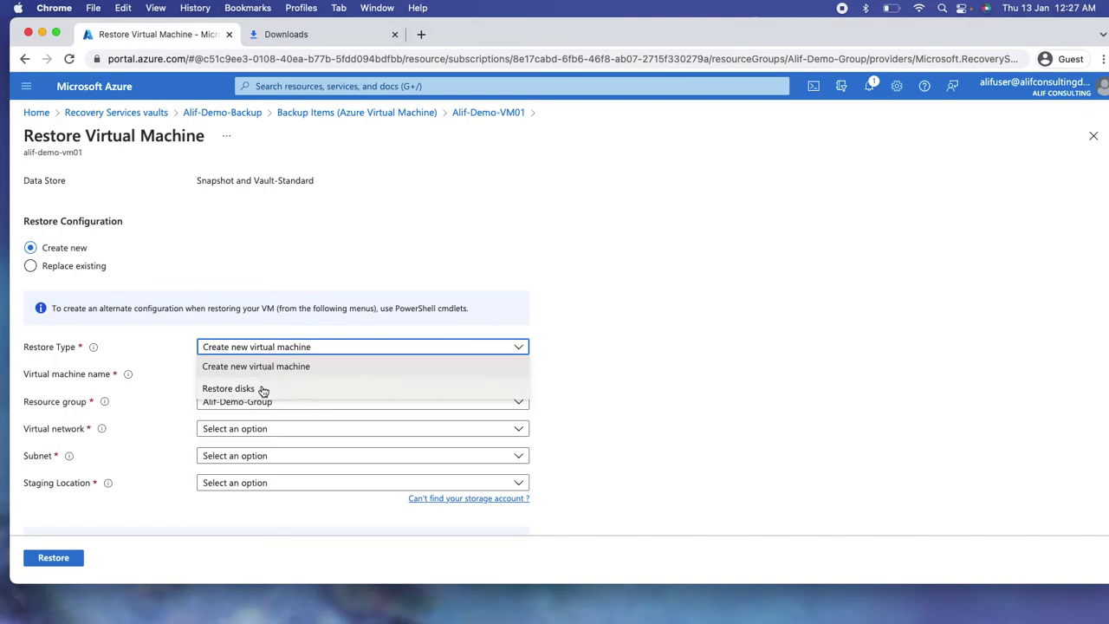
click(262, 390)
click(253, 401)
click(246, 444)
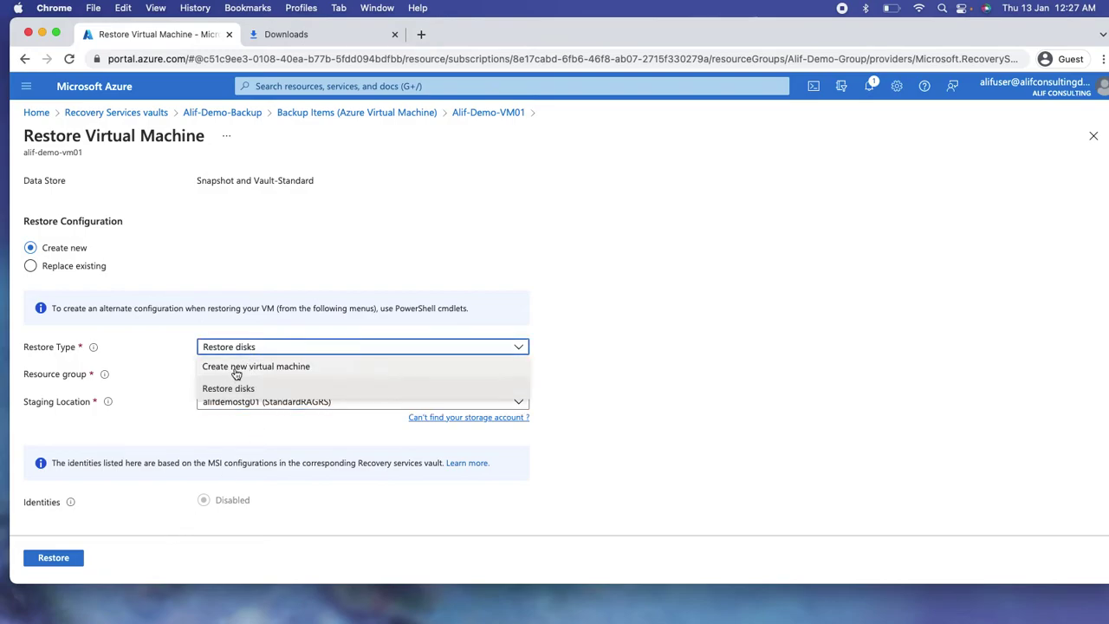
Change the restore type to Create new virtual machine, name it alif-demo-vm03 and keep the resource group Alif-Demo-Group
click(260, 367)
click(259, 375)
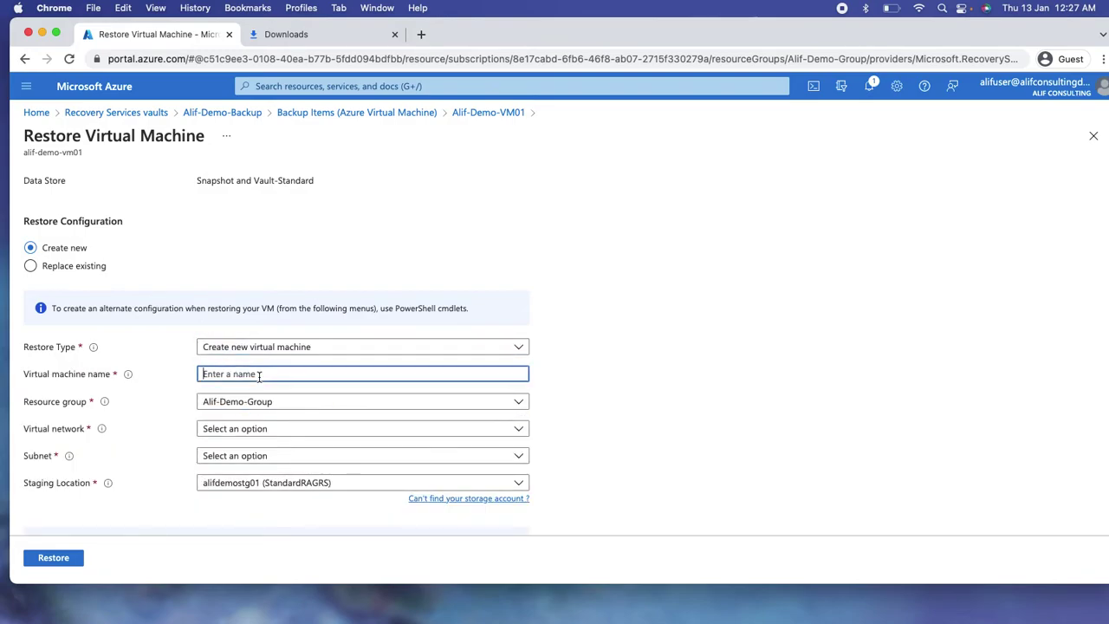
text(alif-demo-vm03)
click(280, 408)
click(277, 411)
Set the new machine's virtual network to Alif-Demo-Group-vnet (Alif-Demo-Group) and its subnet to default
click(239, 428)
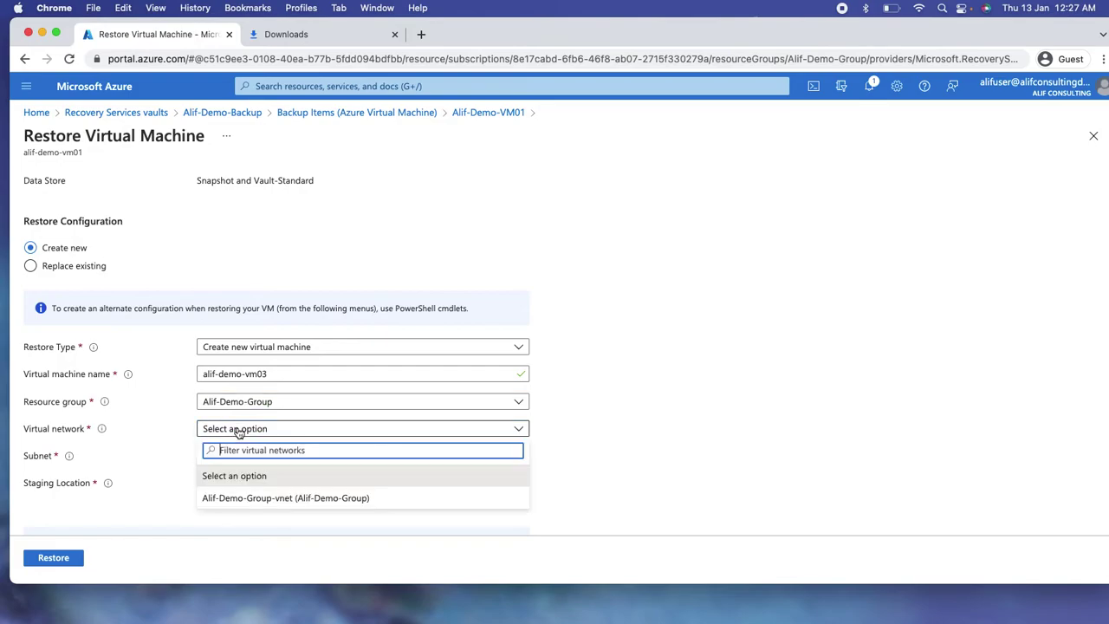
click(245, 509)
scroll(265, 438, down, 2)
click(251, 402)
click(237, 446)
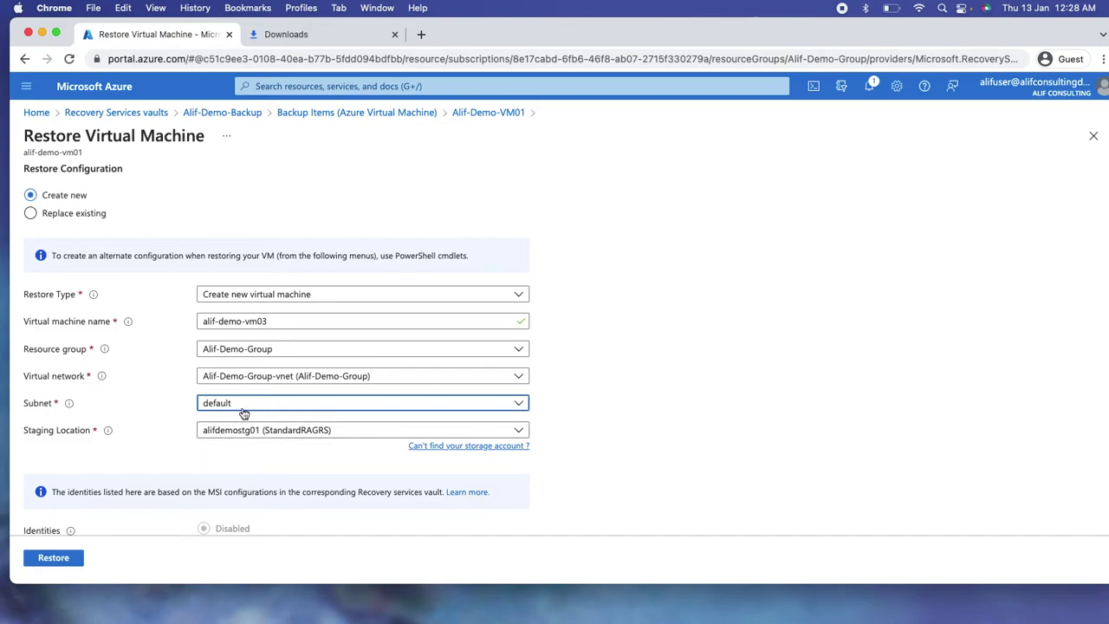
click(242, 408)
click(221, 444)
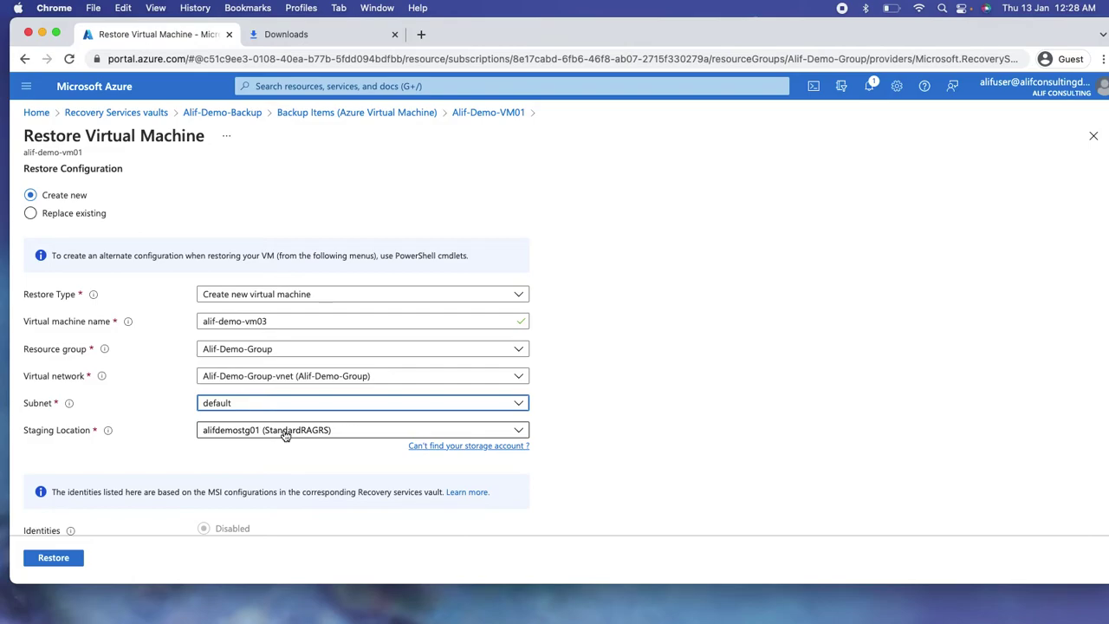
Try the Replace existing restore configuration with alifdemostg01 (StandardRAGRS) as the staging location
click(73, 217)
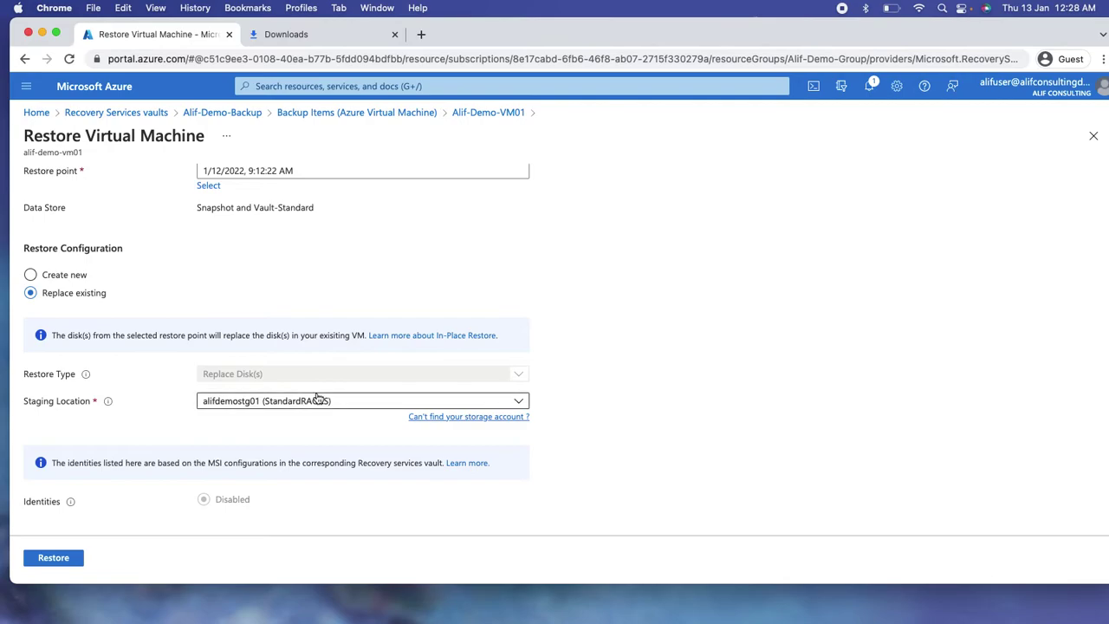
click(297, 403)
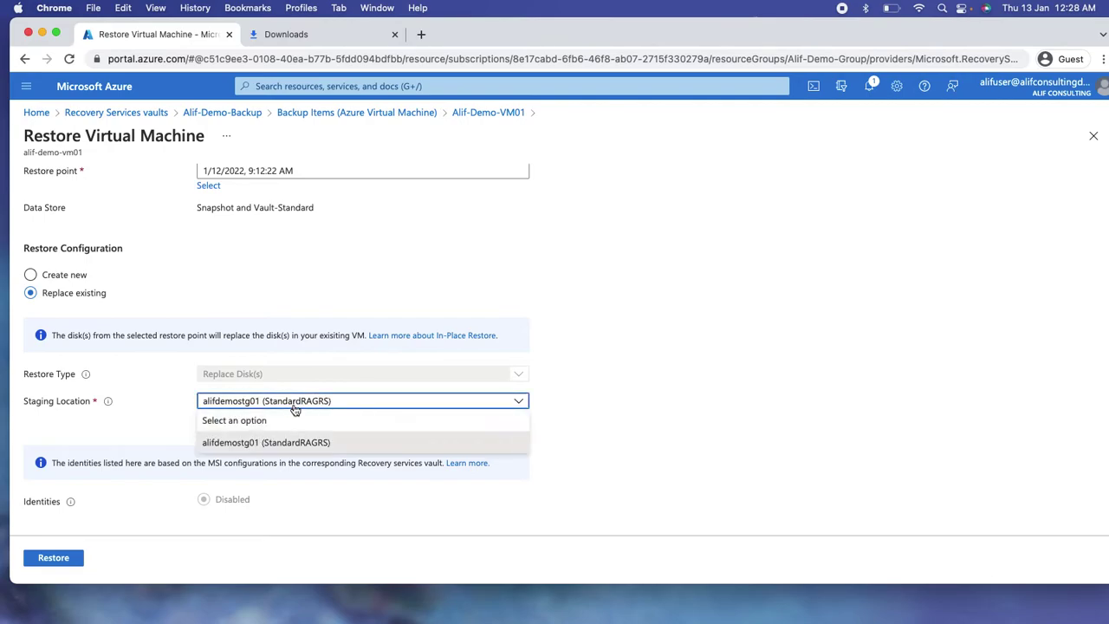
click(283, 443)
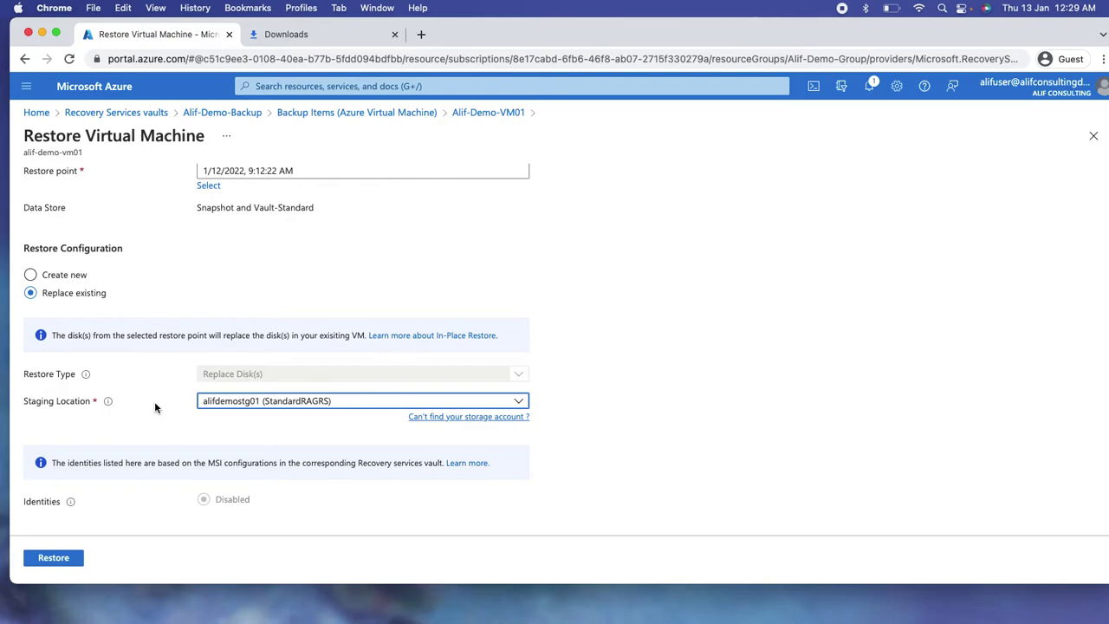
Set the restore configuration to Create new and start restoring the virtual machine
click(70, 275)
scroll(179, 314, down, 2)
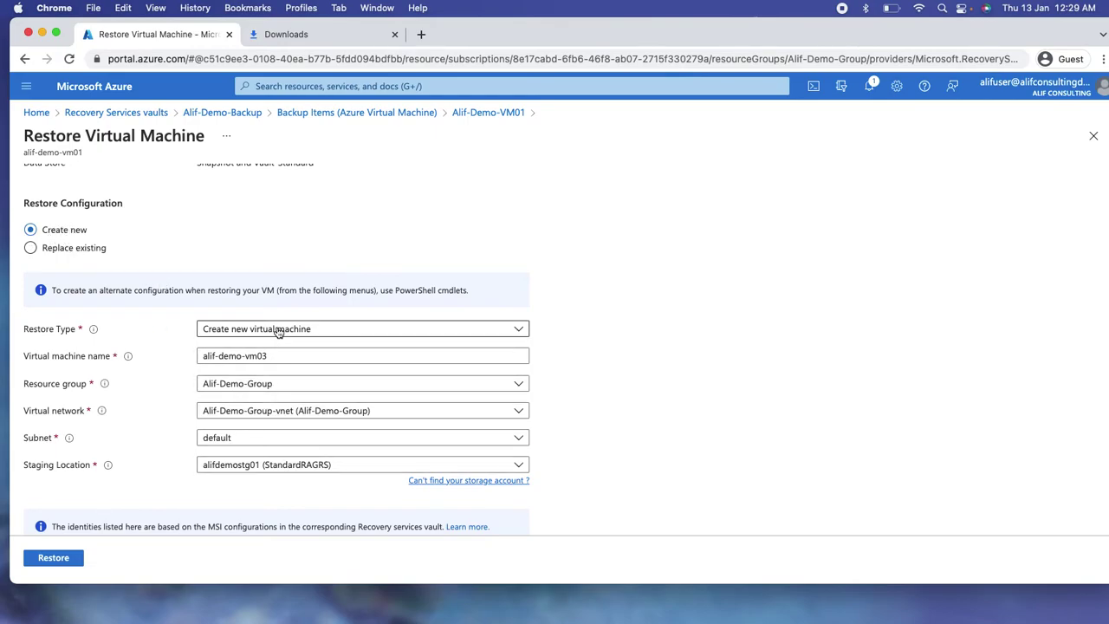
click(54, 560)
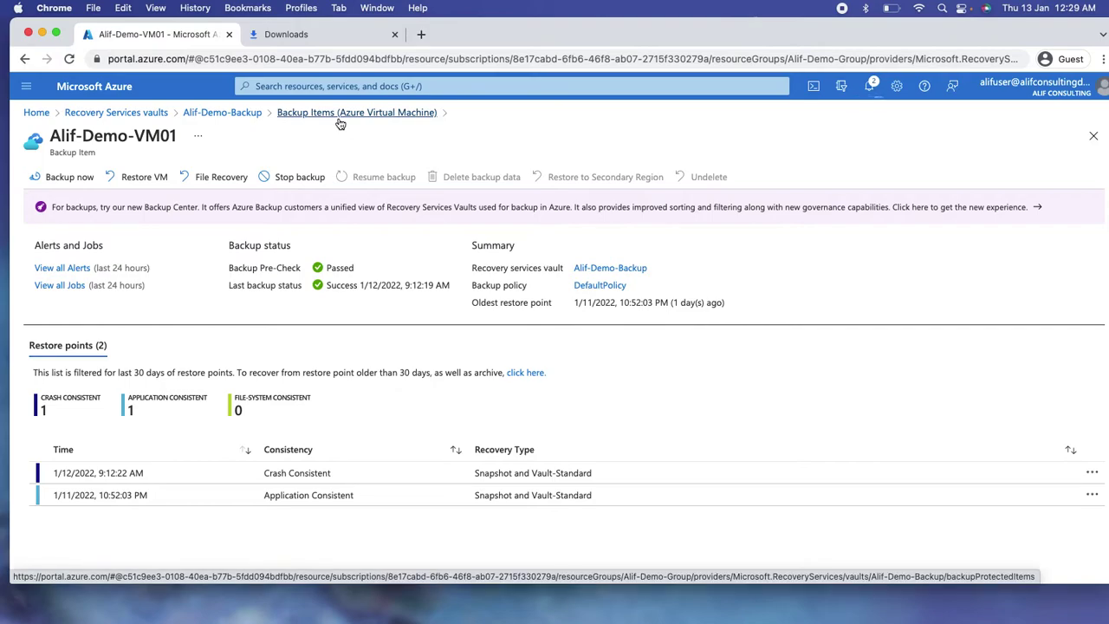
Return to the Alif-Demo-Backup vault and open its Backup Jobs to check the restore job
click(233, 114)
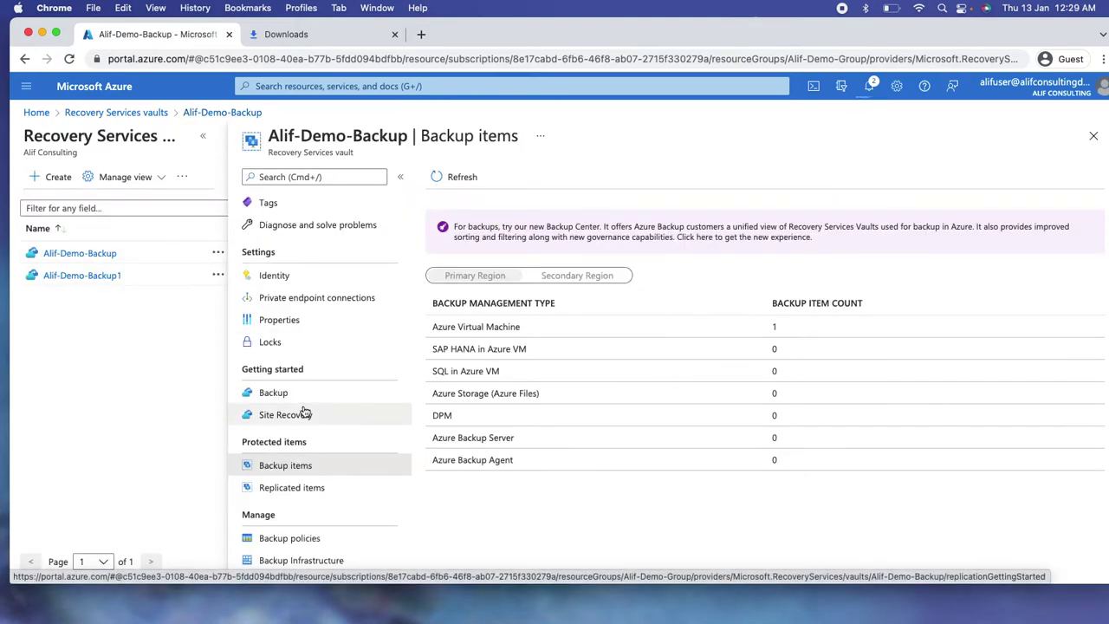
scroll(304, 411, down, 2)
scroll(303, 410, down, 6)
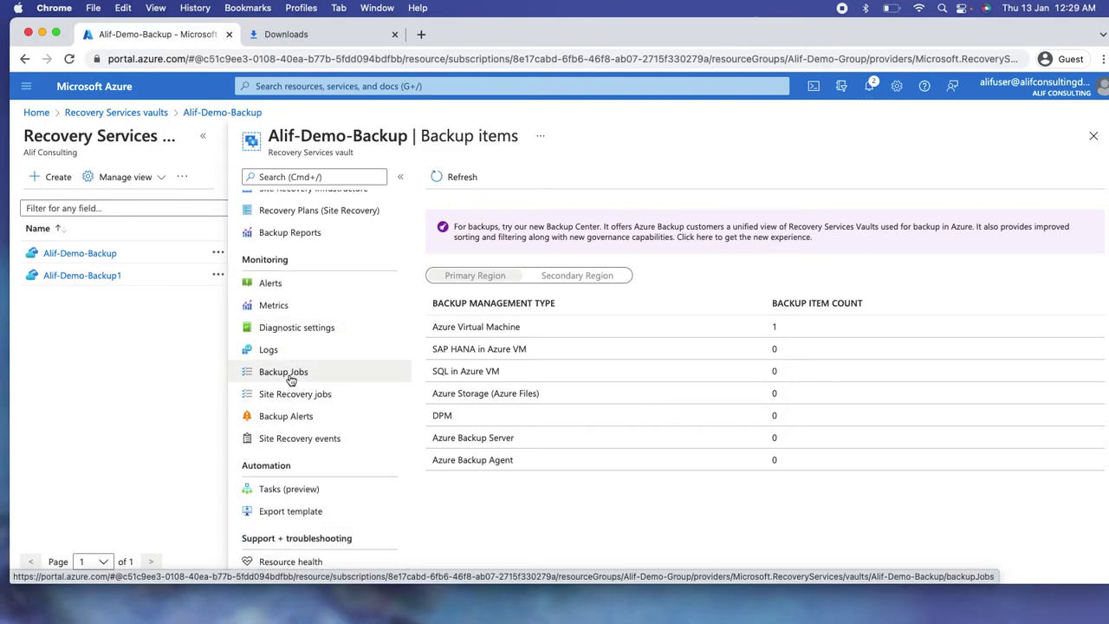
click(301, 374)
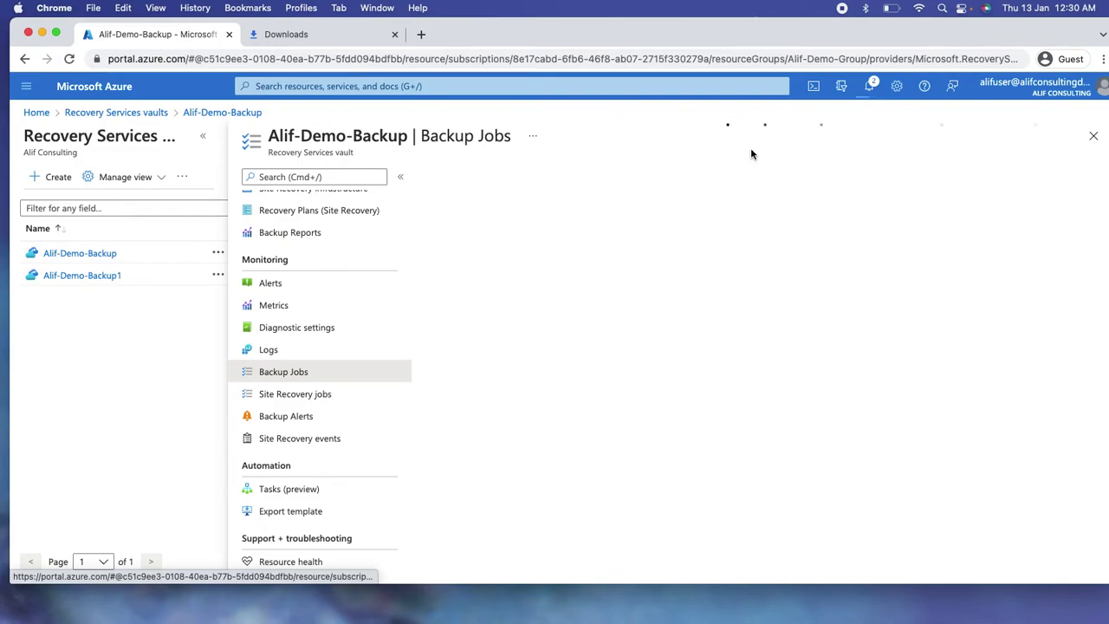
Open the details of the alif-demo-vm01 restore job and review its target settings and sub tasks
click(292, 394)
click(294, 372)
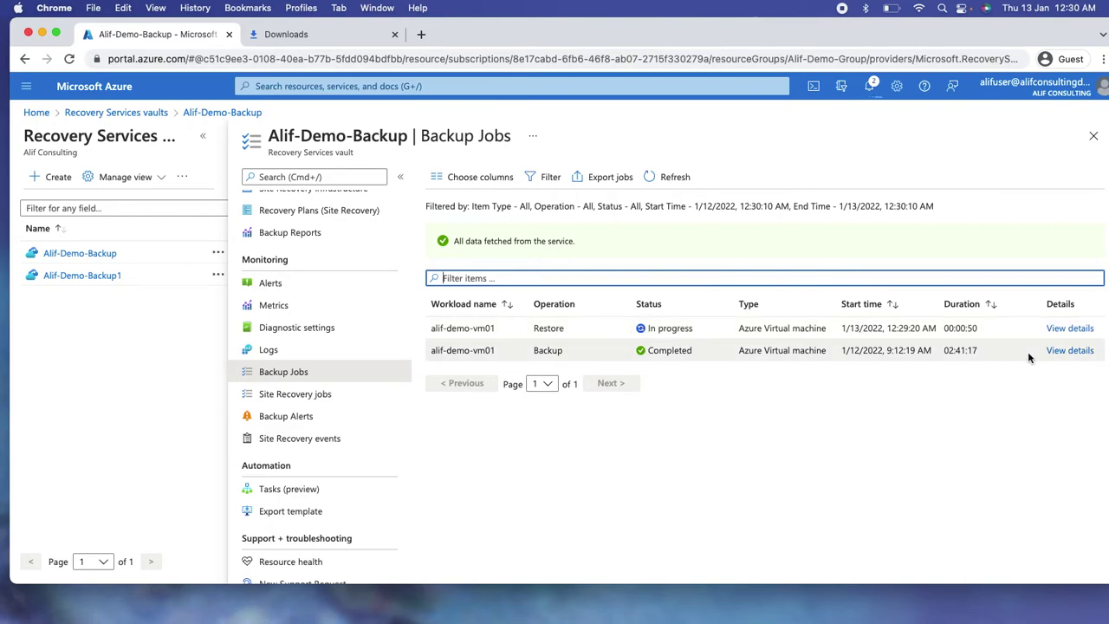
click(1069, 331)
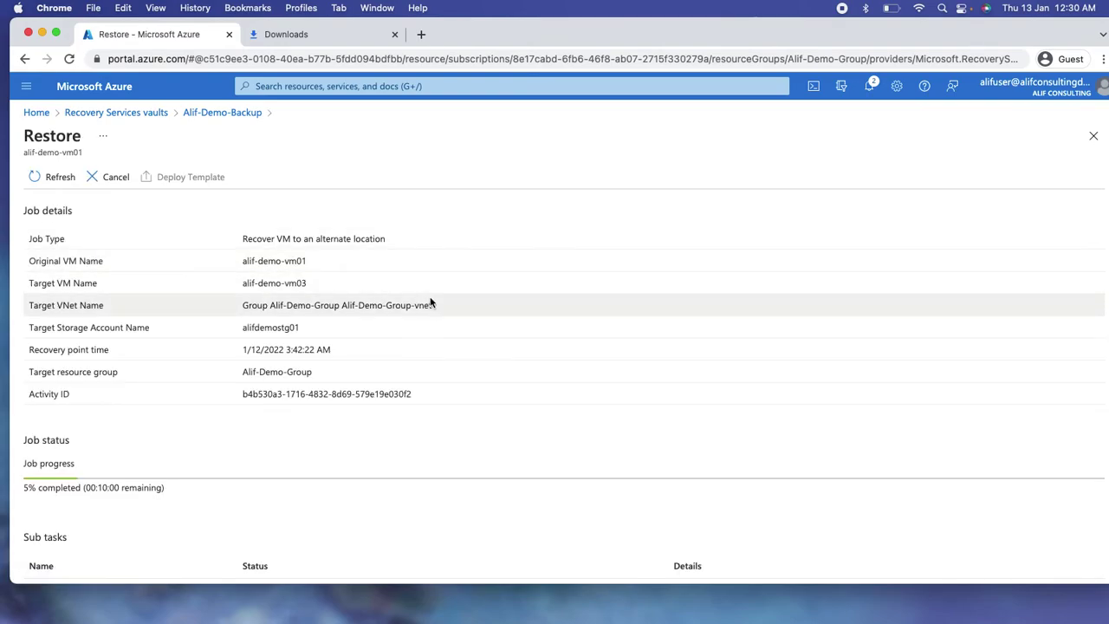
scroll(429, 302, down, 3)
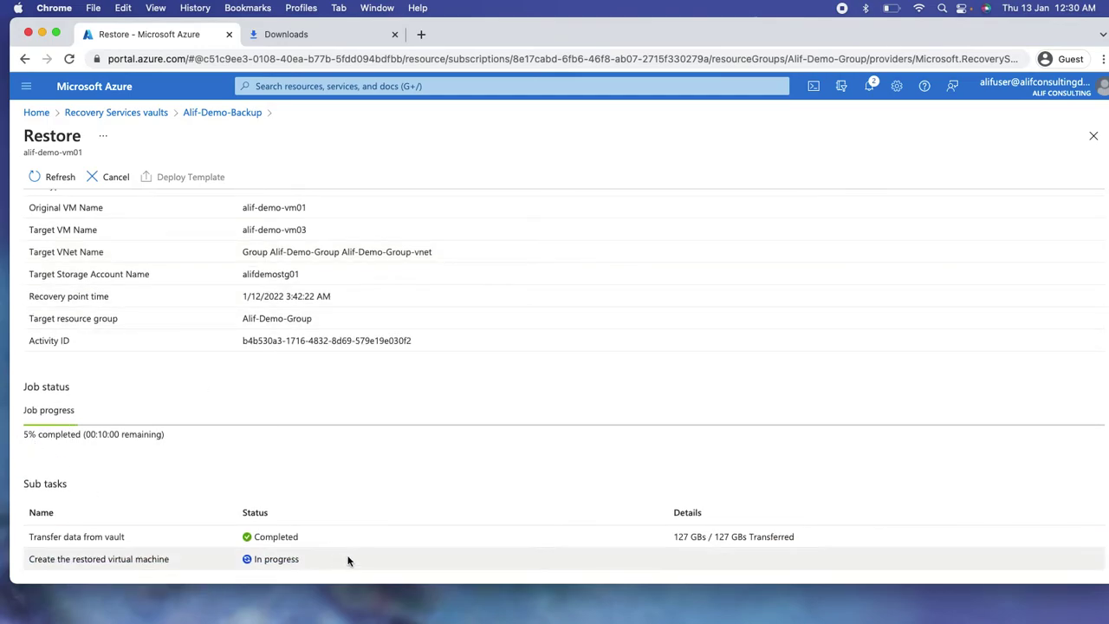
triple_click(638, 555)
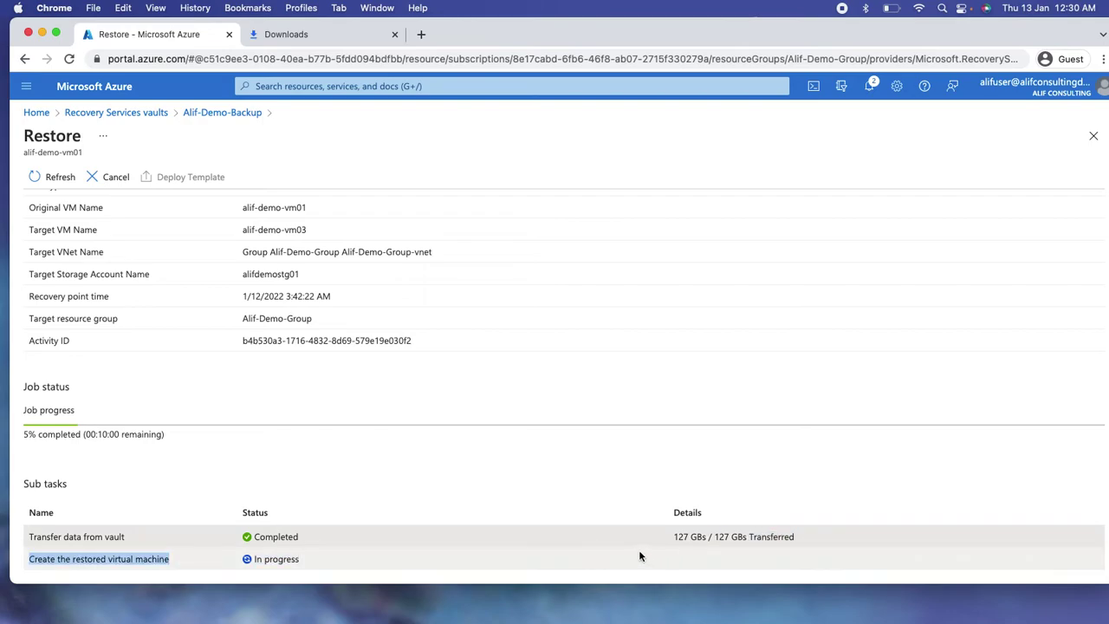
triple_click(644, 539)
click(514, 497)
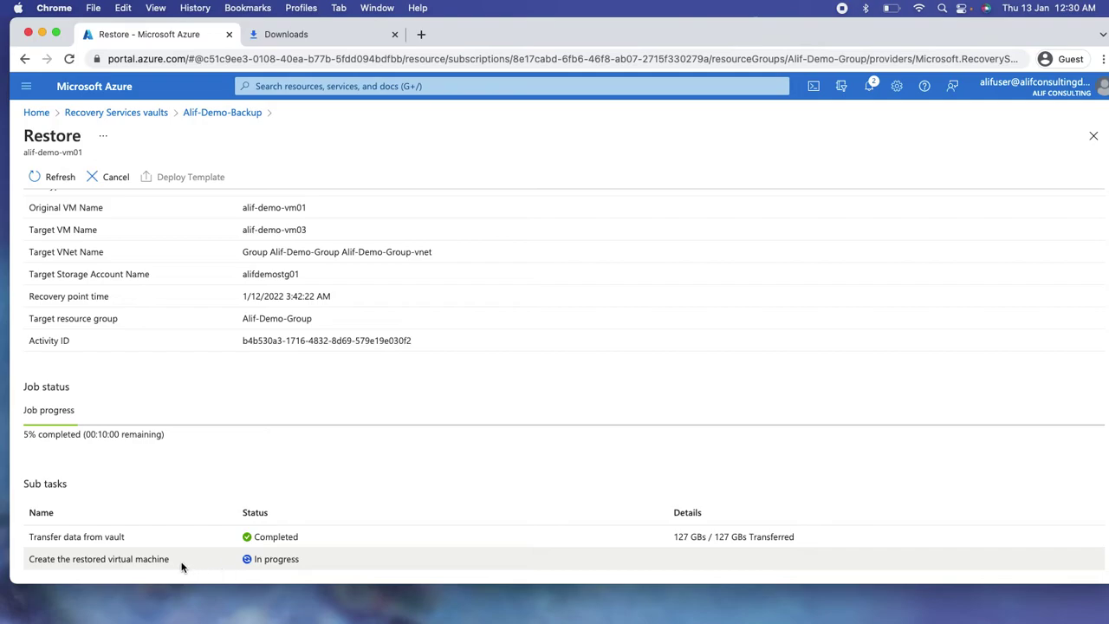
Refresh the restore job's details repeatedly and check its progress and estimated remaining time
click(43, 180)
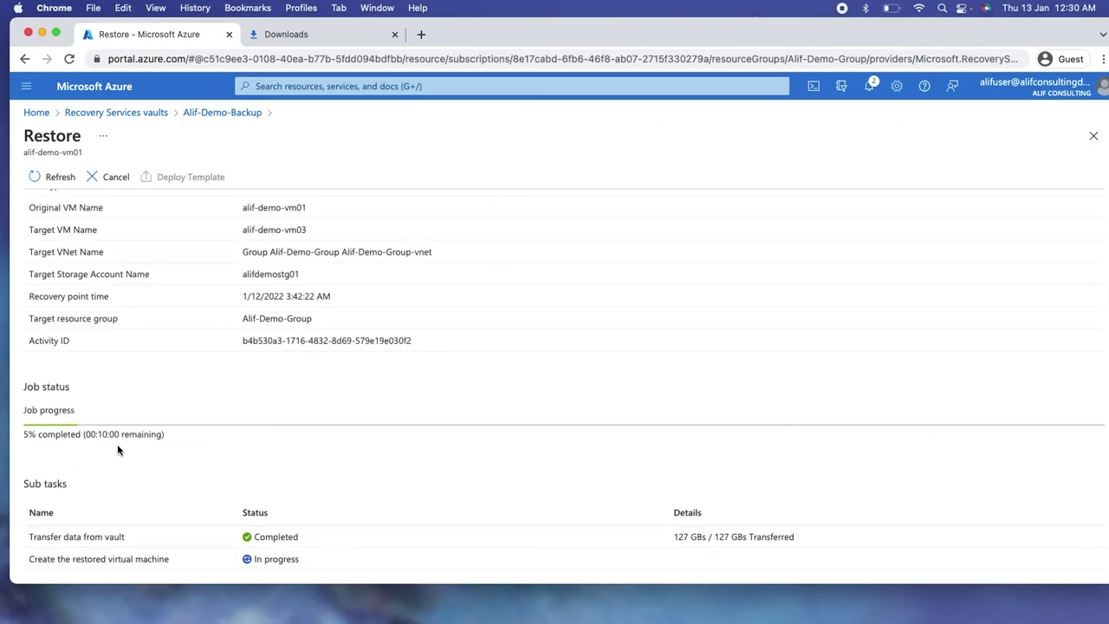
drag(98, 434, 166, 433)
click(171, 457)
click(52, 179)
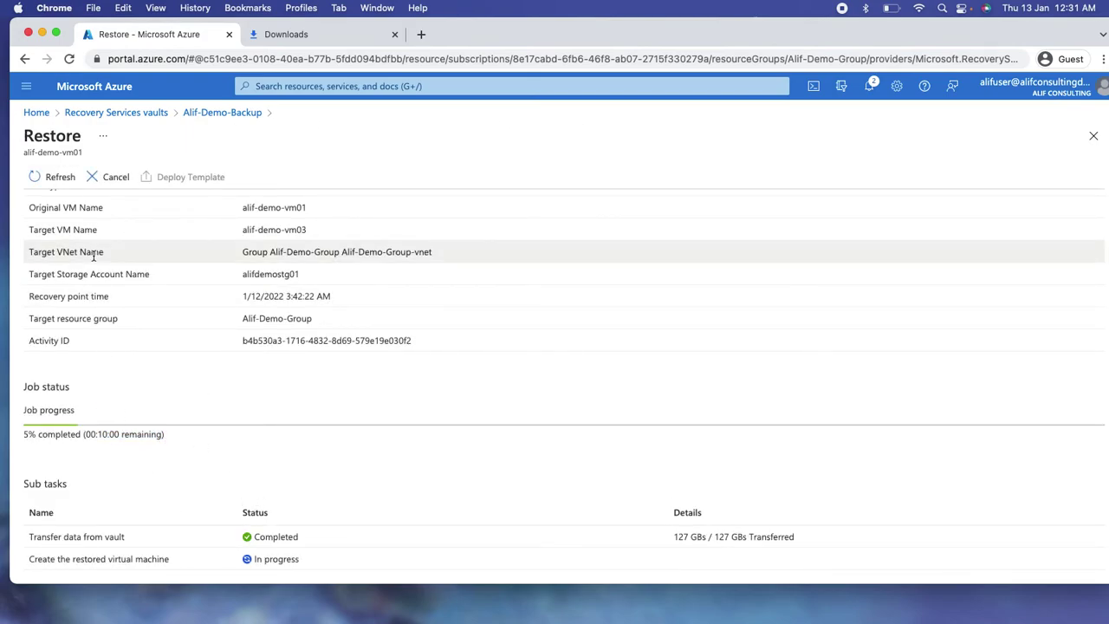
click(50, 177)
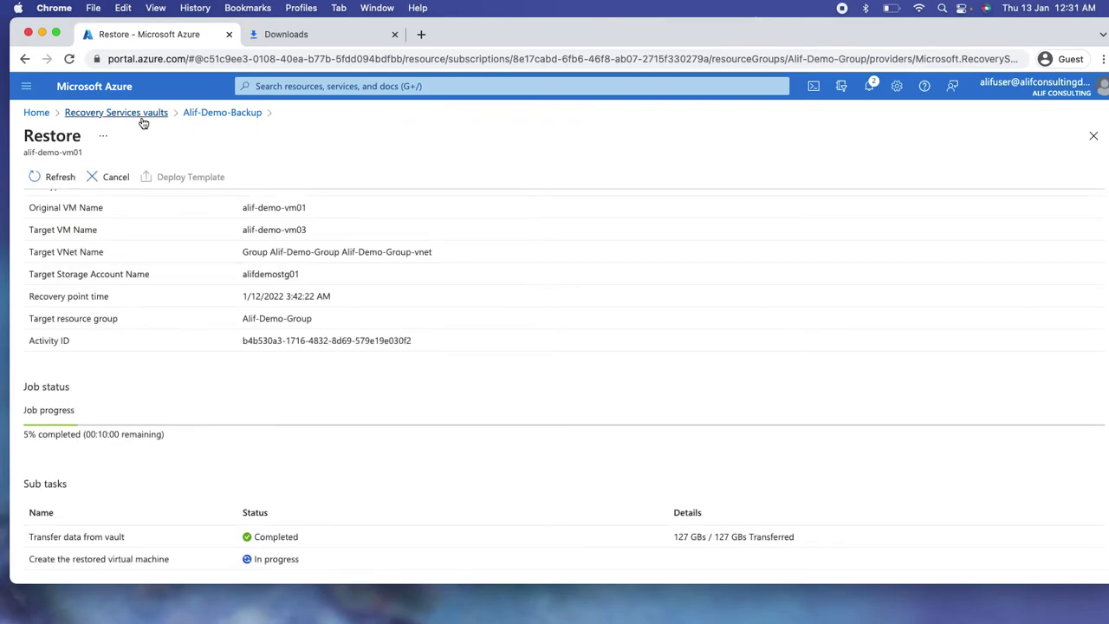
Open the restored machine alif-demo-vm03 from the virtual machines list and check its overview and its Extensions + applications
click(36, 112)
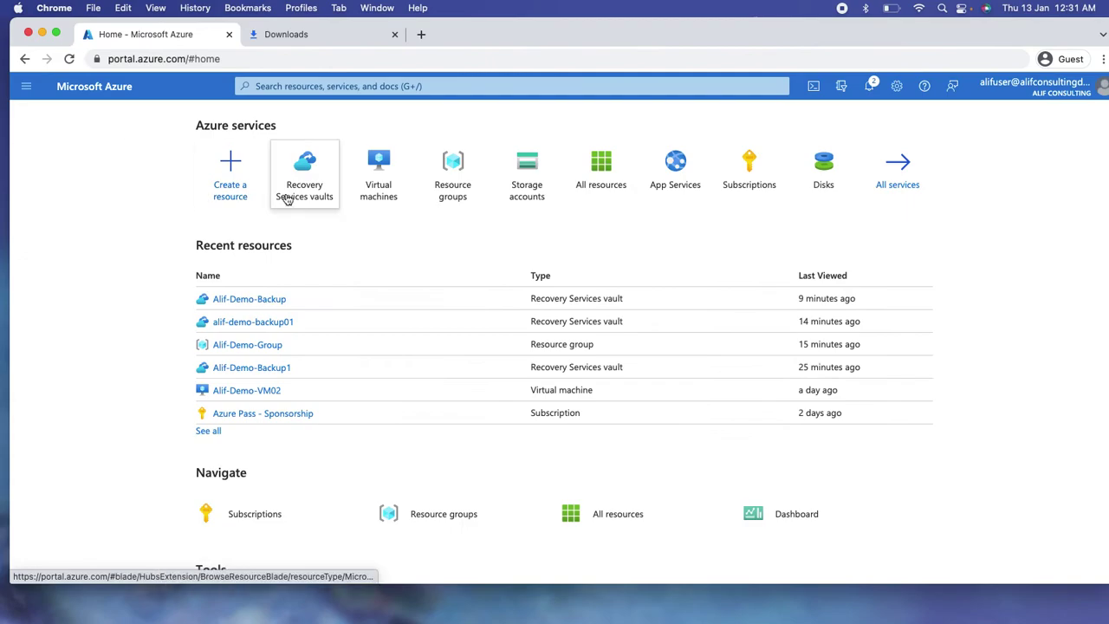
click(373, 206)
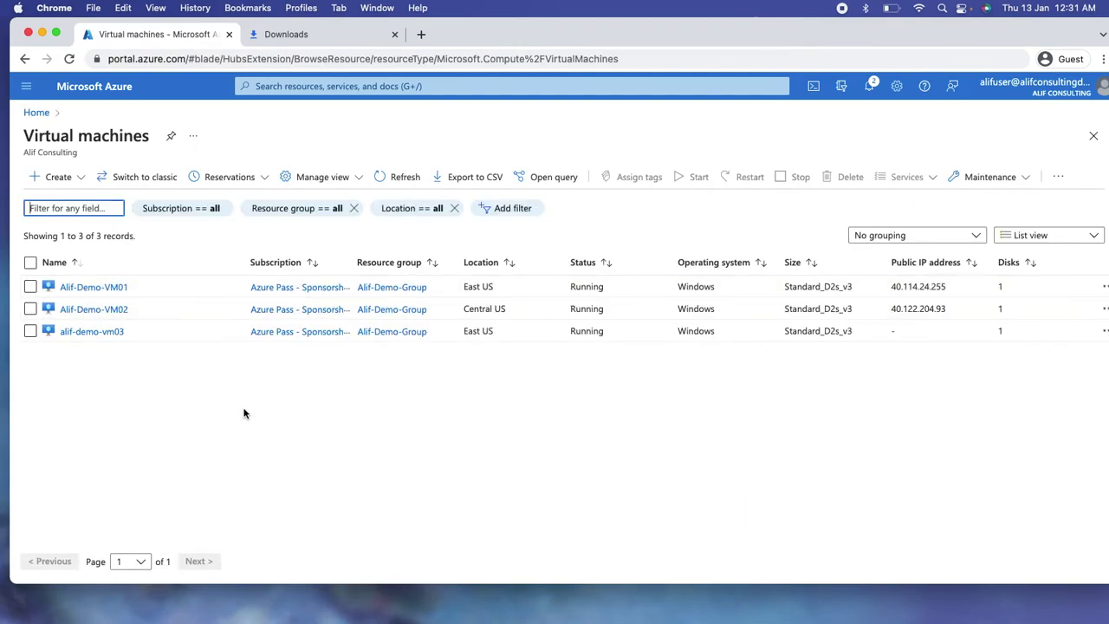
click(102, 335)
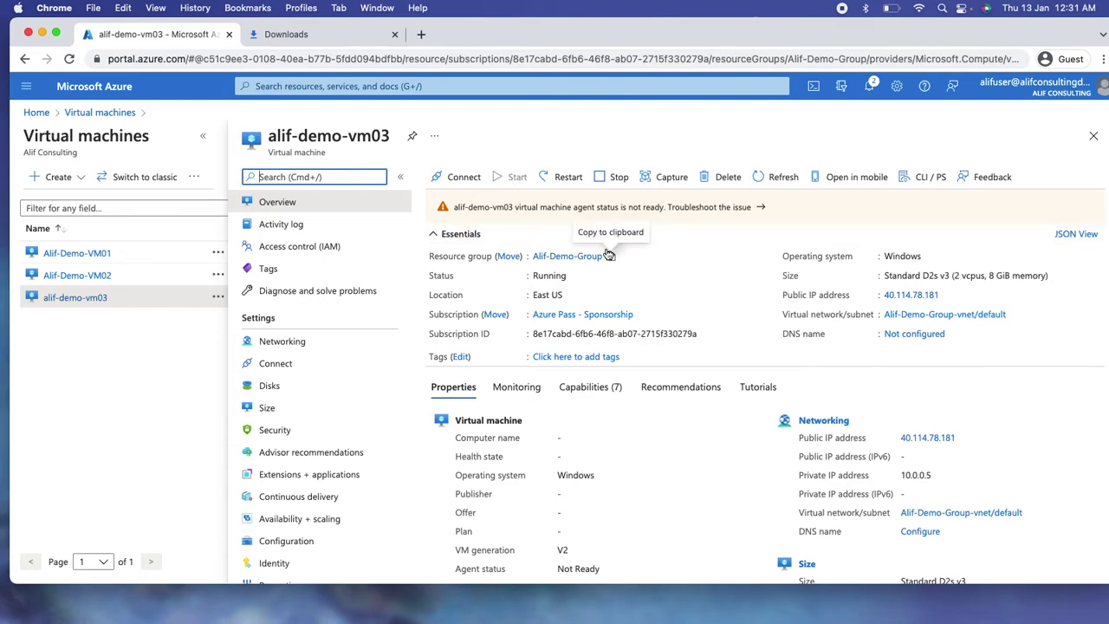
scroll(282, 438, down, 1)
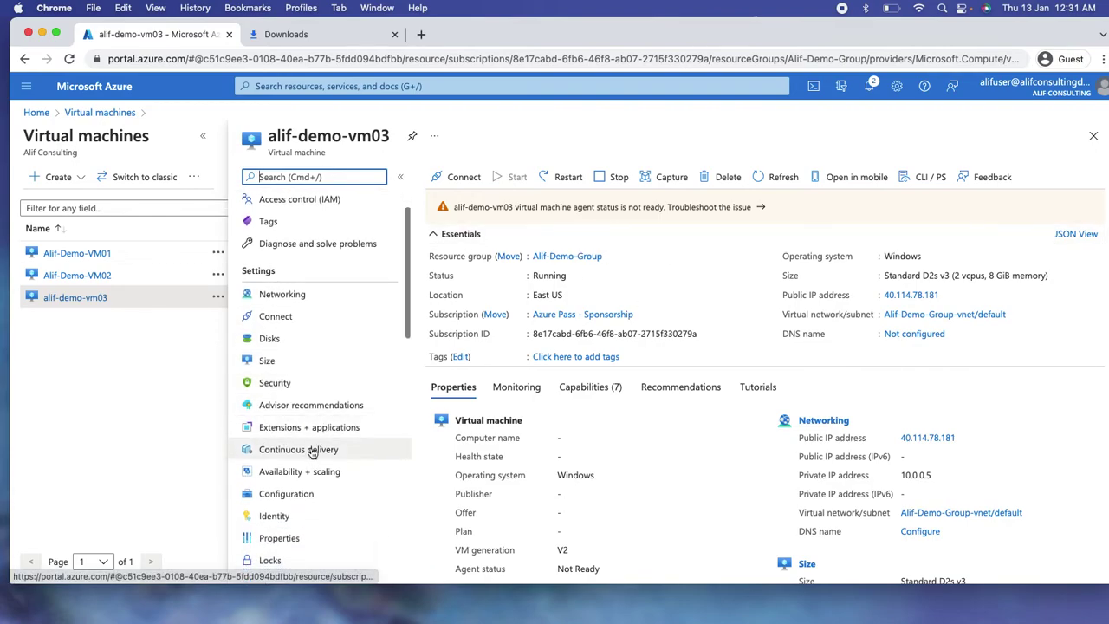
click(297, 428)
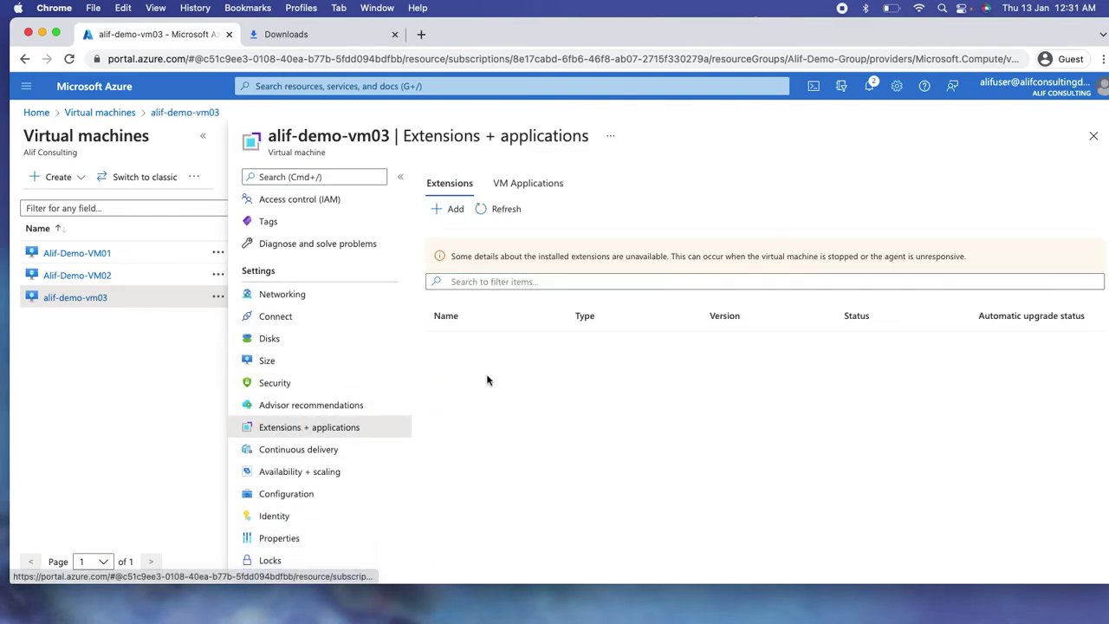
click(1094, 136)
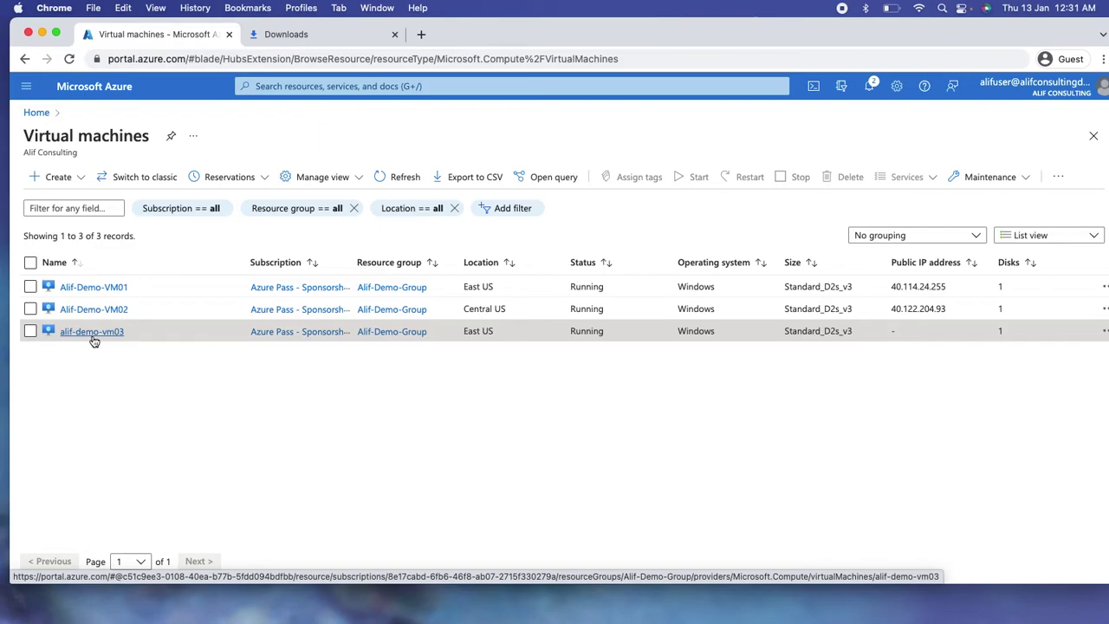
Return to the Alif-Demo-Backup vault's Backup Jobs and check the restore job's status and duration
click(35, 112)
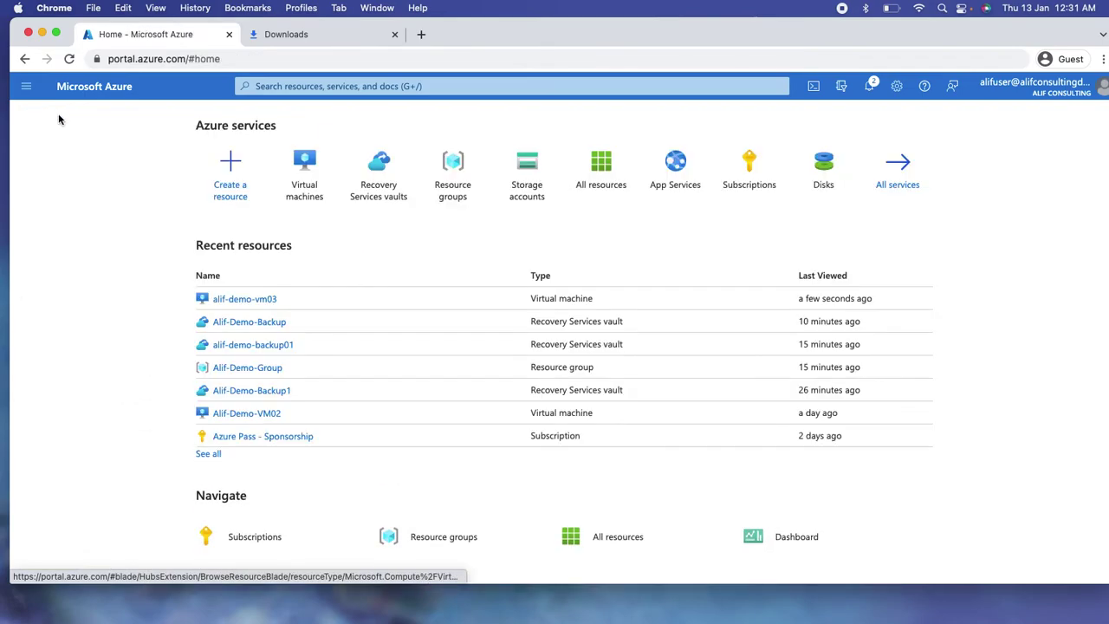
click(359, 167)
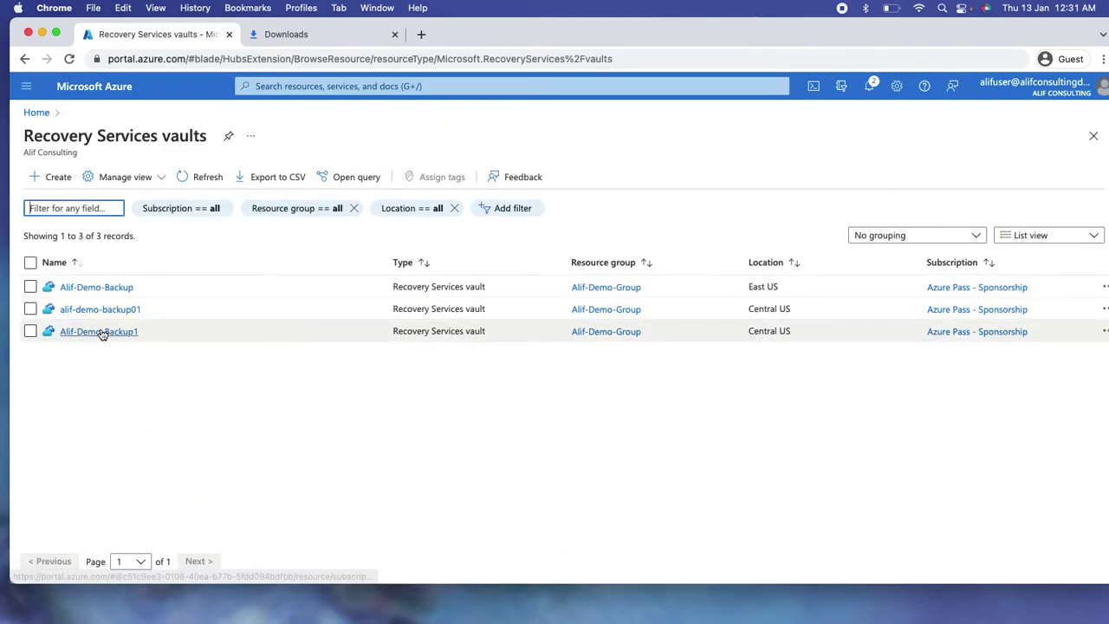
click(106, 289)
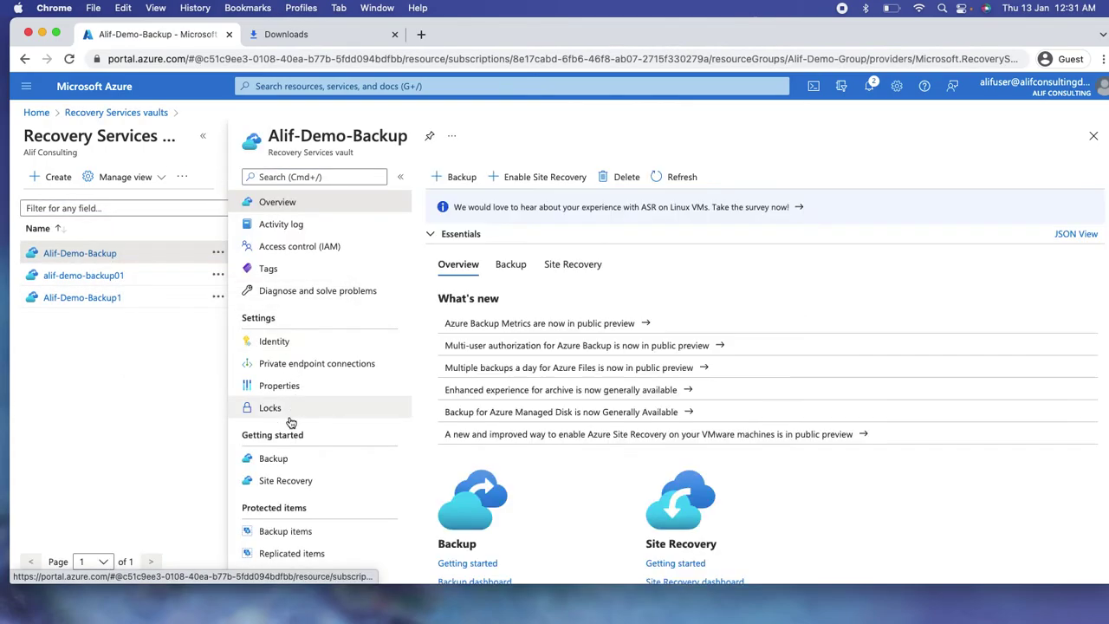
scroll(284, 338, down, 10)
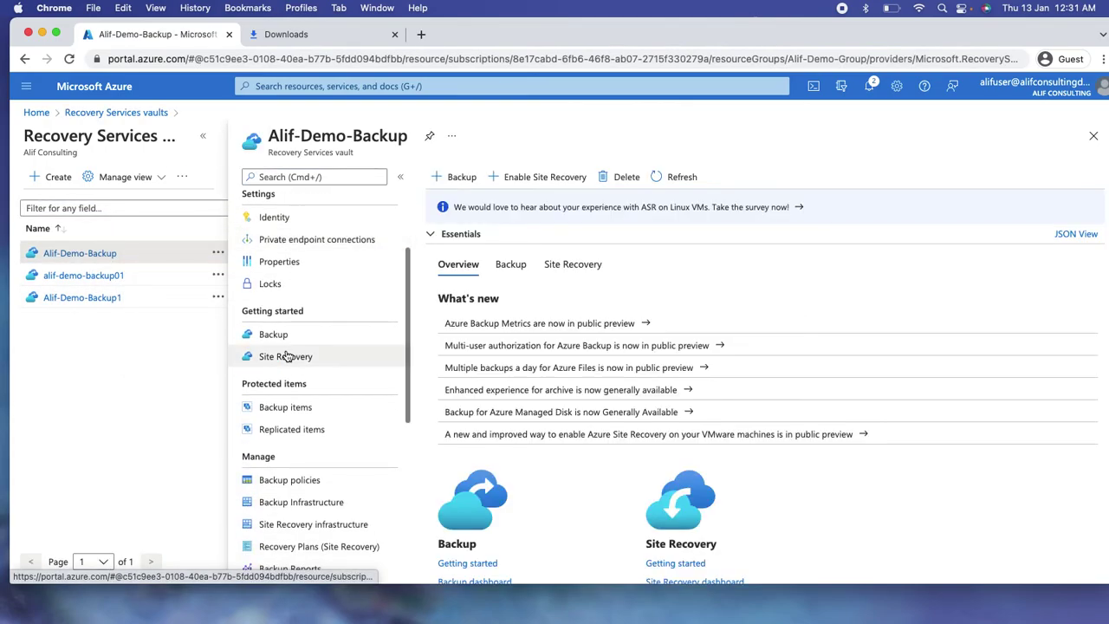
scroll(286, 358, down, 3)
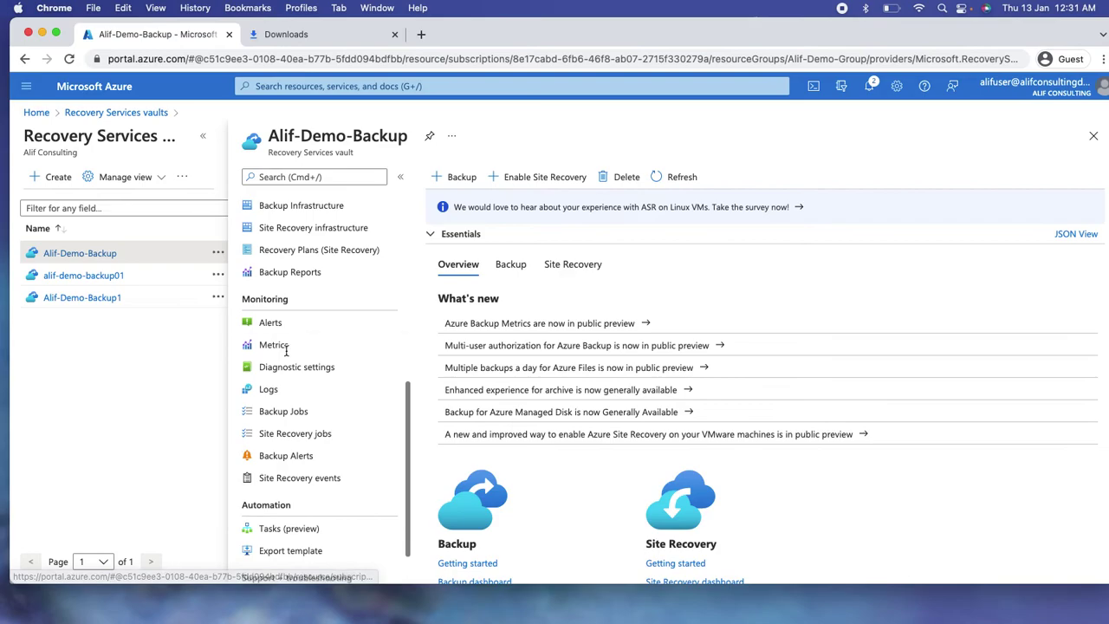
click(295, 411)
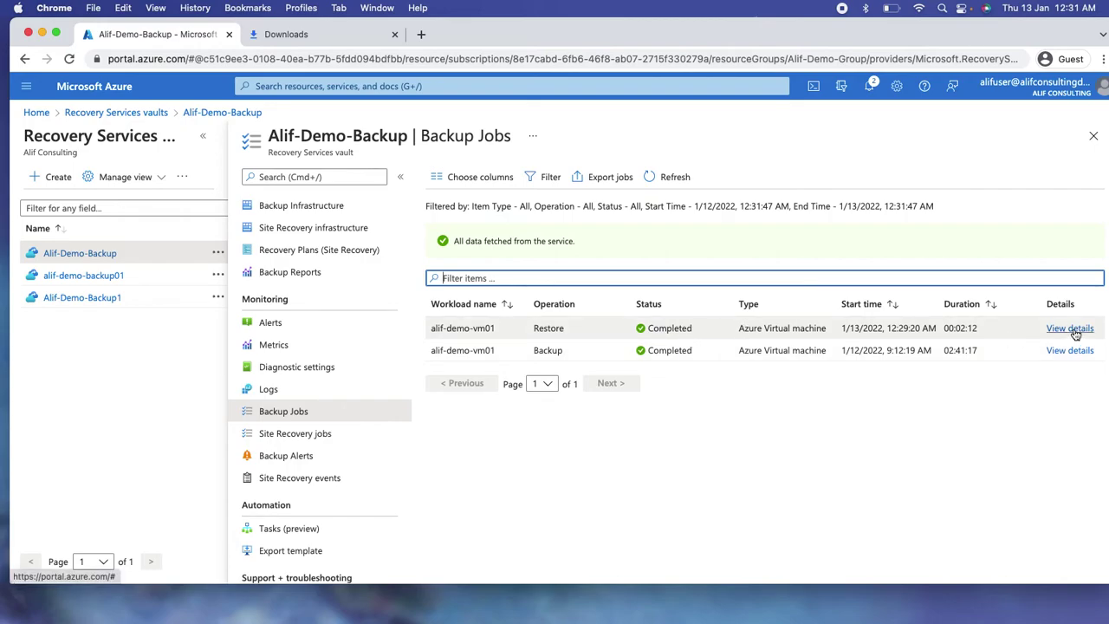
drag(983, 330, 944, 329)
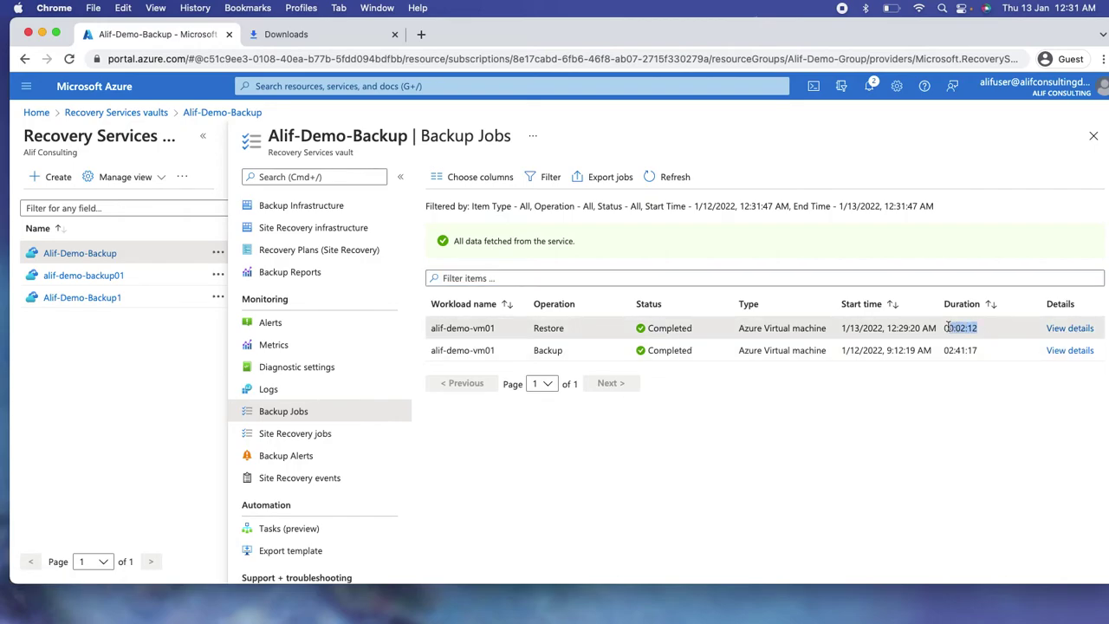
click(906, 470)
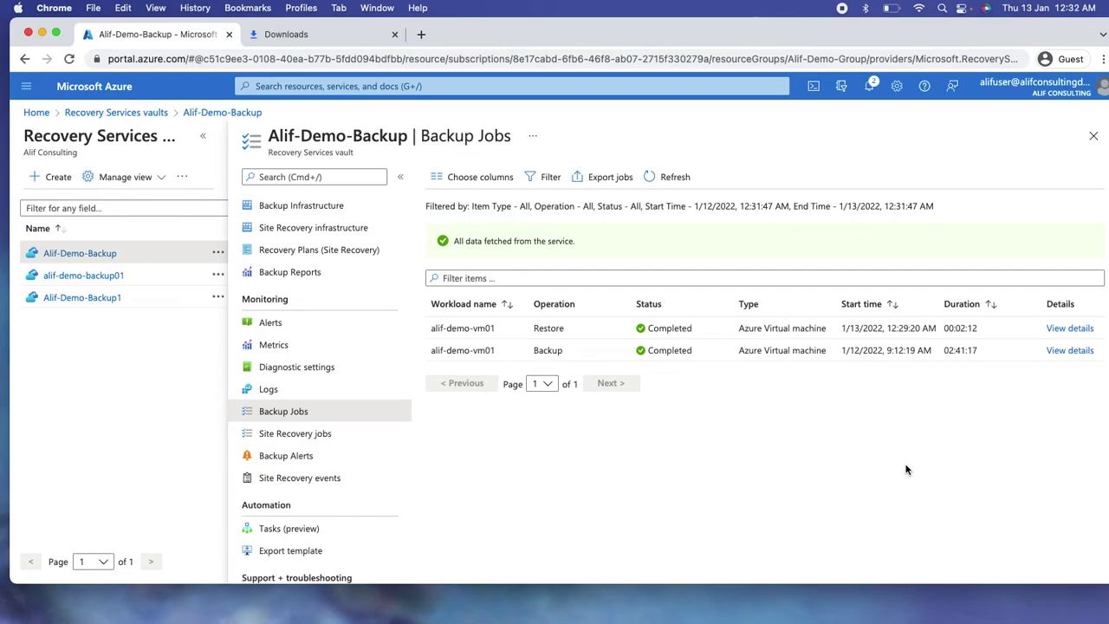
Review the progress and sub tasks in the alif-demo-vm01 restore job's details, closing them when done
click(1070, 327)
scroll(299, 460, down, 2)
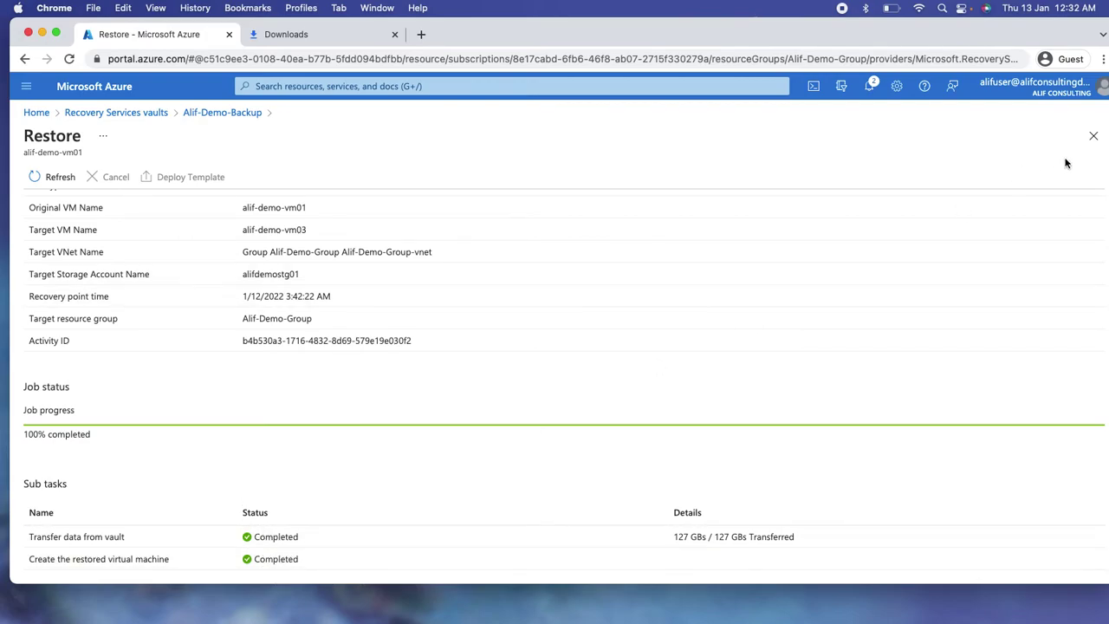
click(1093, 136)
Go back to the virtual machines list and show the disks attached to alif-demo-vm03
click(40, 113)
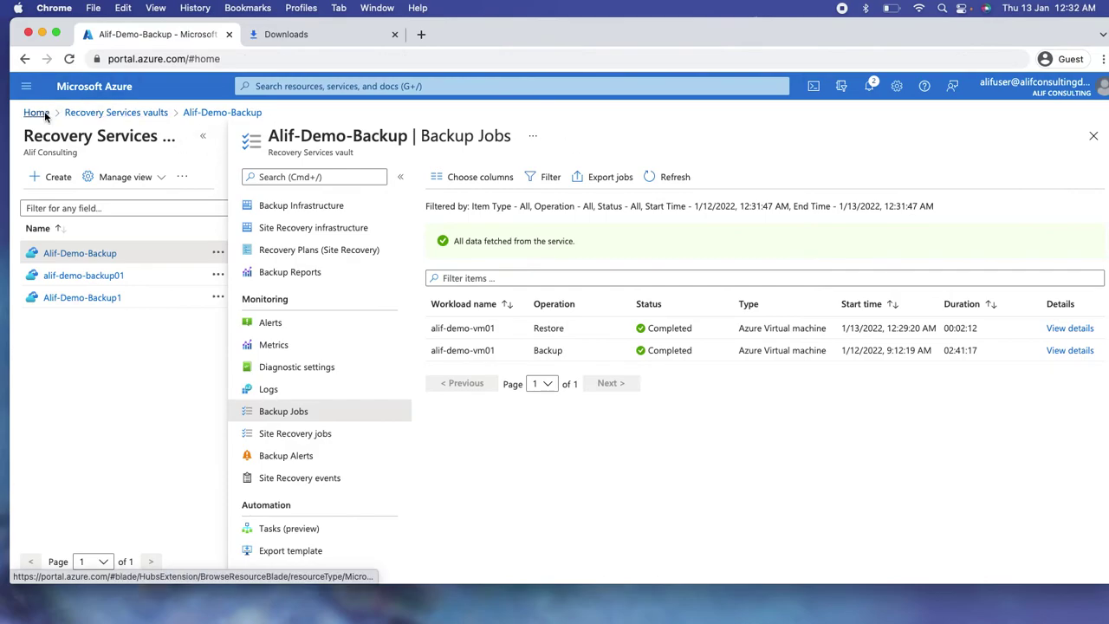
click(376, 193)
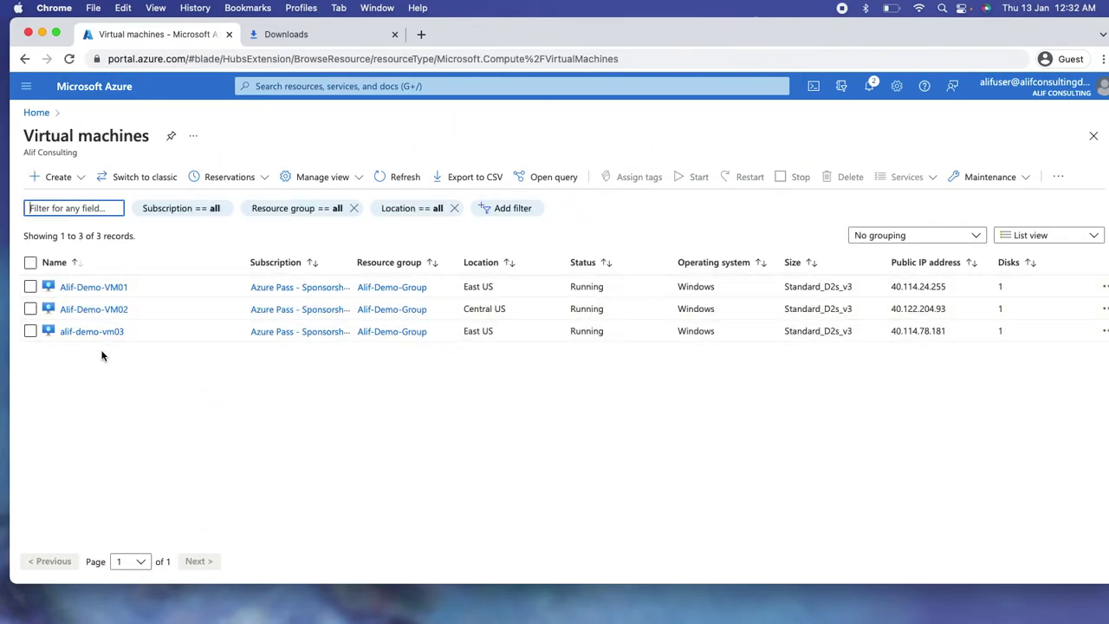
click(91, 331)
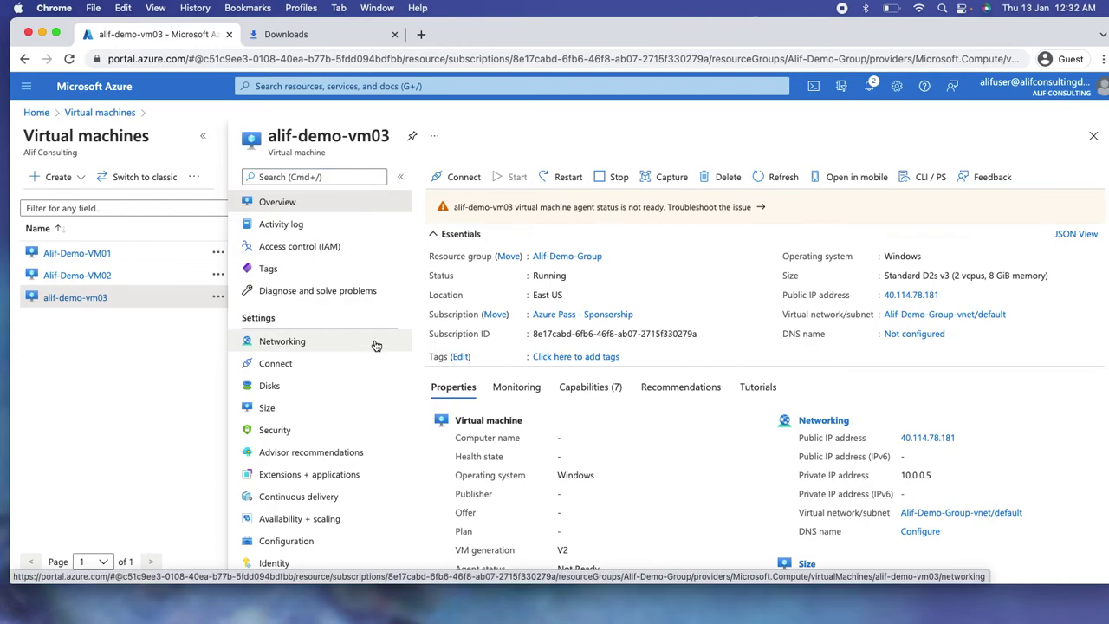
click(269, 386)
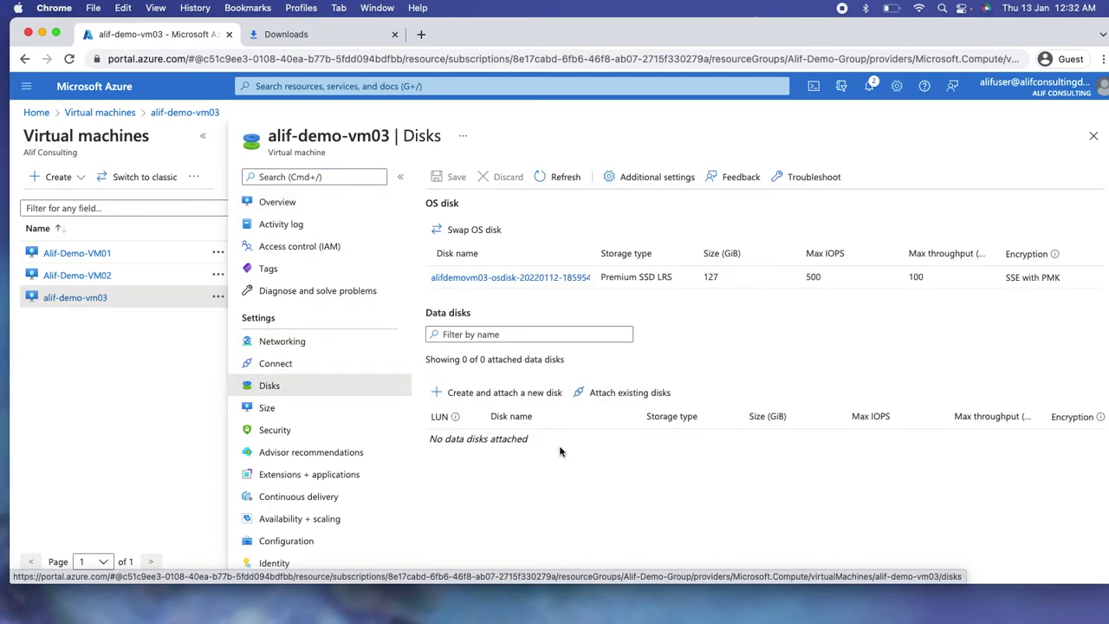
click(533, 279)
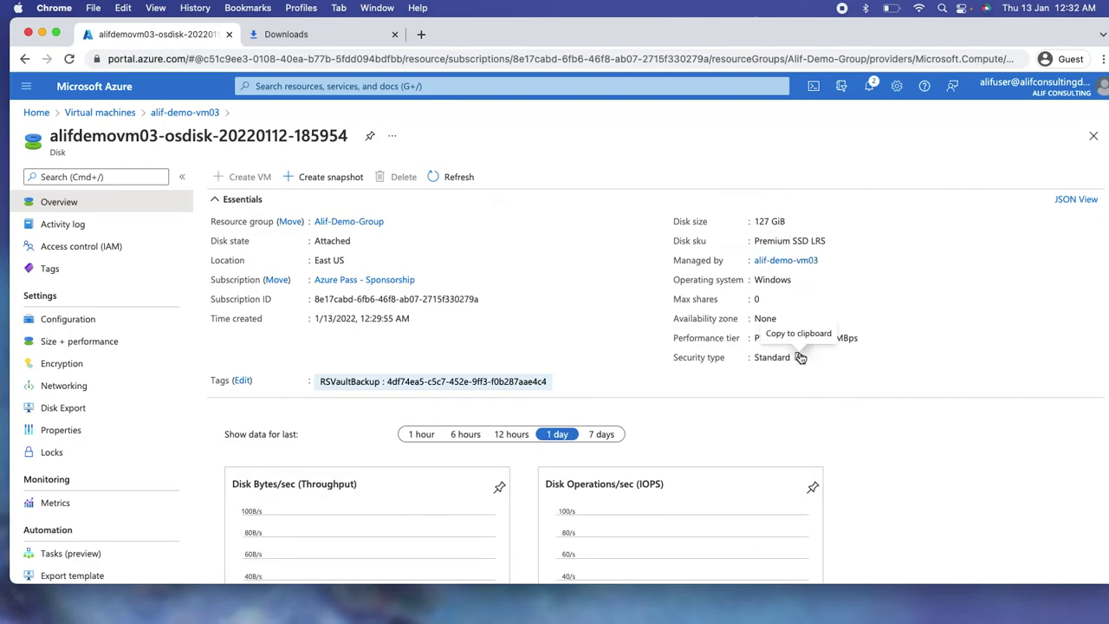
scroll(799, 375, down, 1)
scroll(799, 376, up, 1)
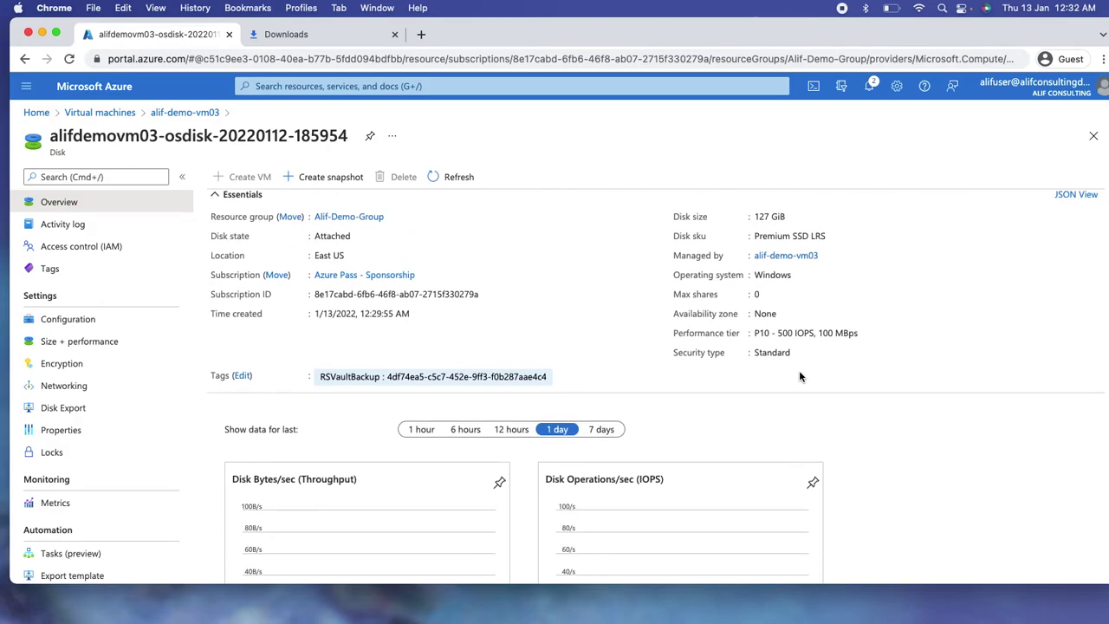
scroll(795, 368, down, 2)
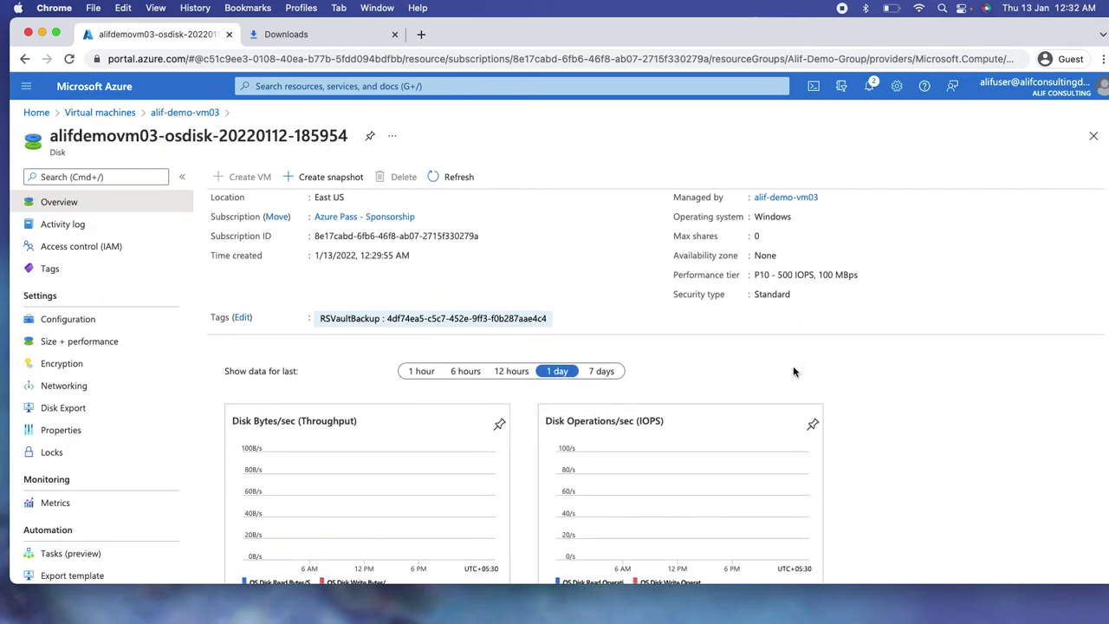
scroll(793, 371, up, 2)
scroll(793, 371, up, 1)
scroll(793, 371, down, 1)
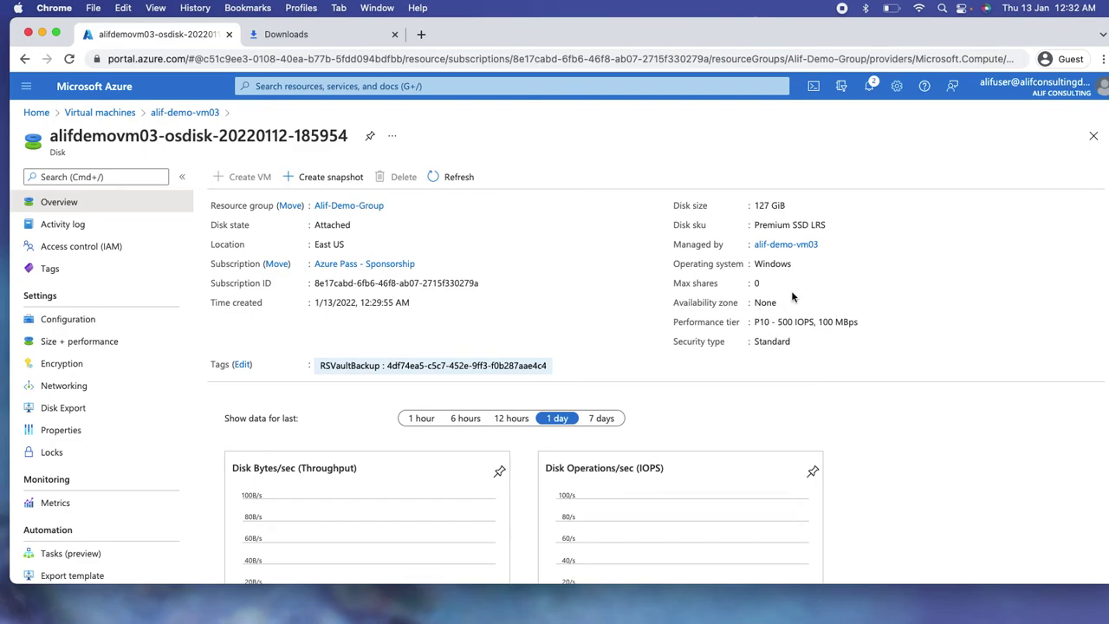
scroll(713, 325, down, 2)
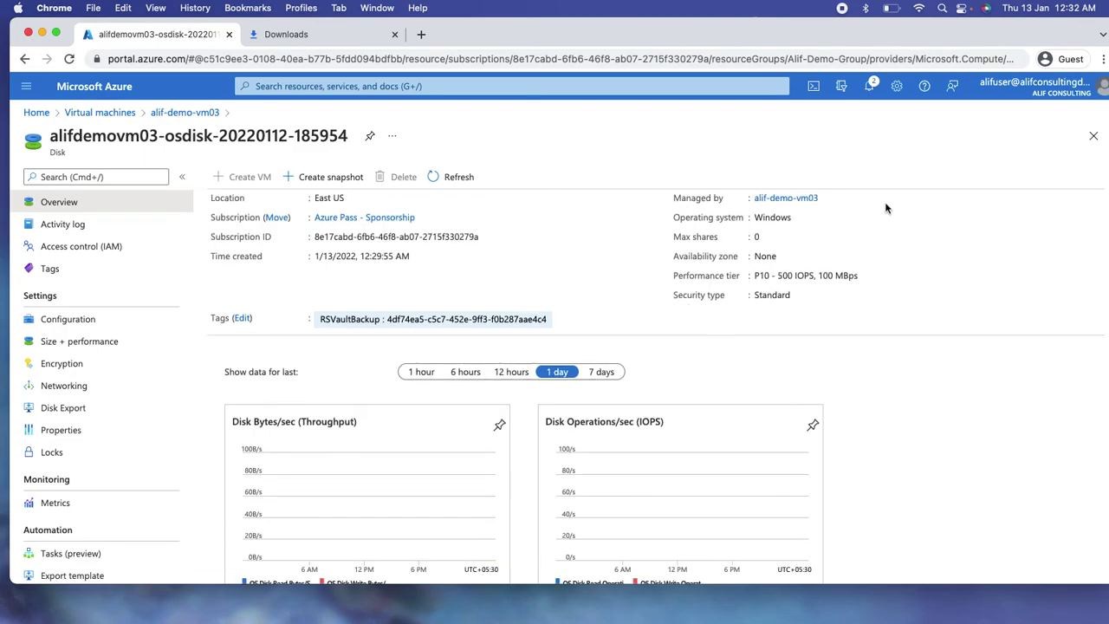
Close the OS disk and alif-demo-vm03 views and return to the portal's home page
click(1094, 137)
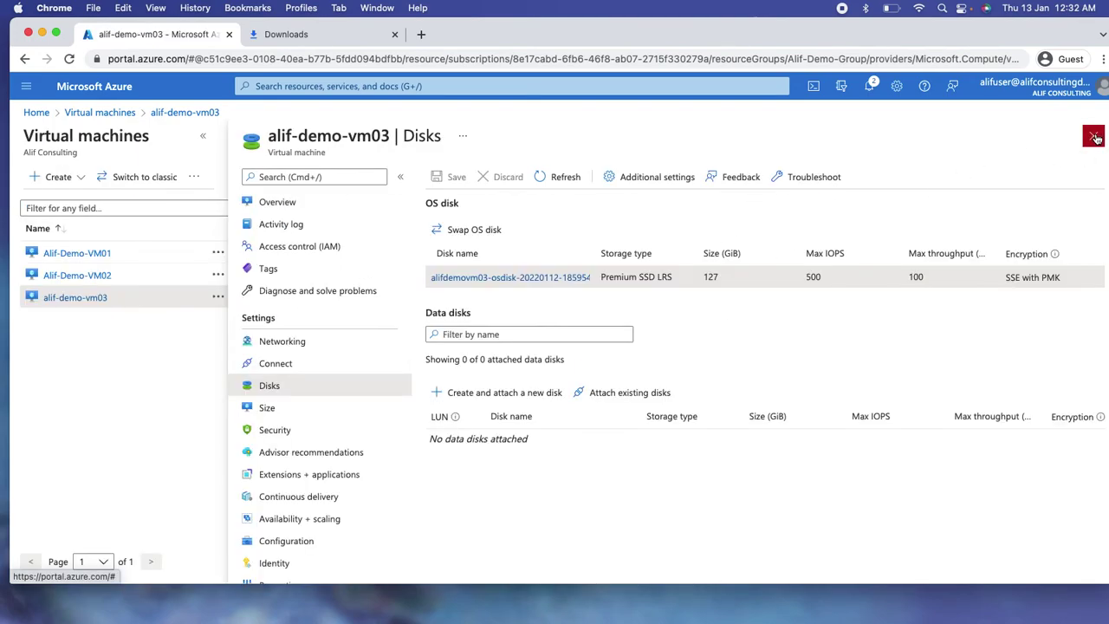
click(1094, 137)
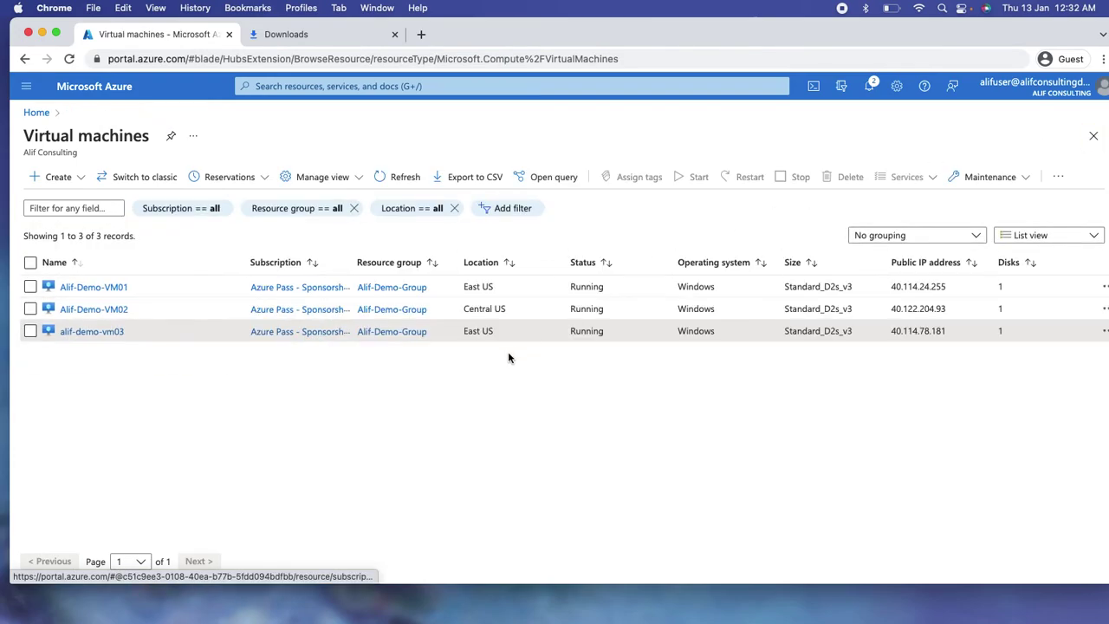
click(34, 114)
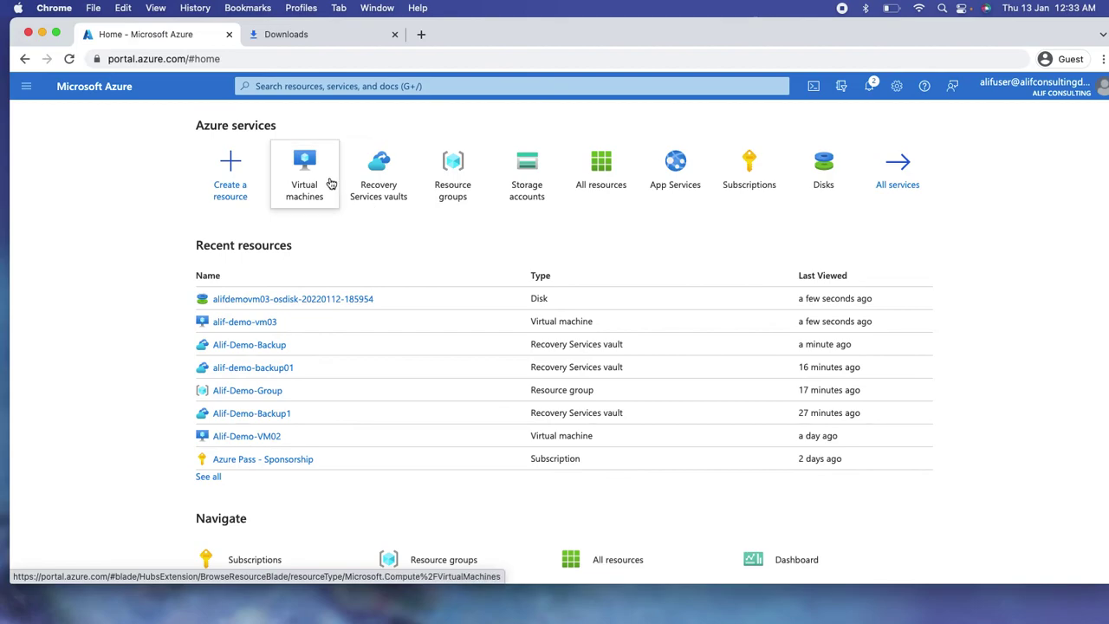
Open the Alif-Demo-Backup1 Recovery Services vault and check its backup jobs
click(382, 173)
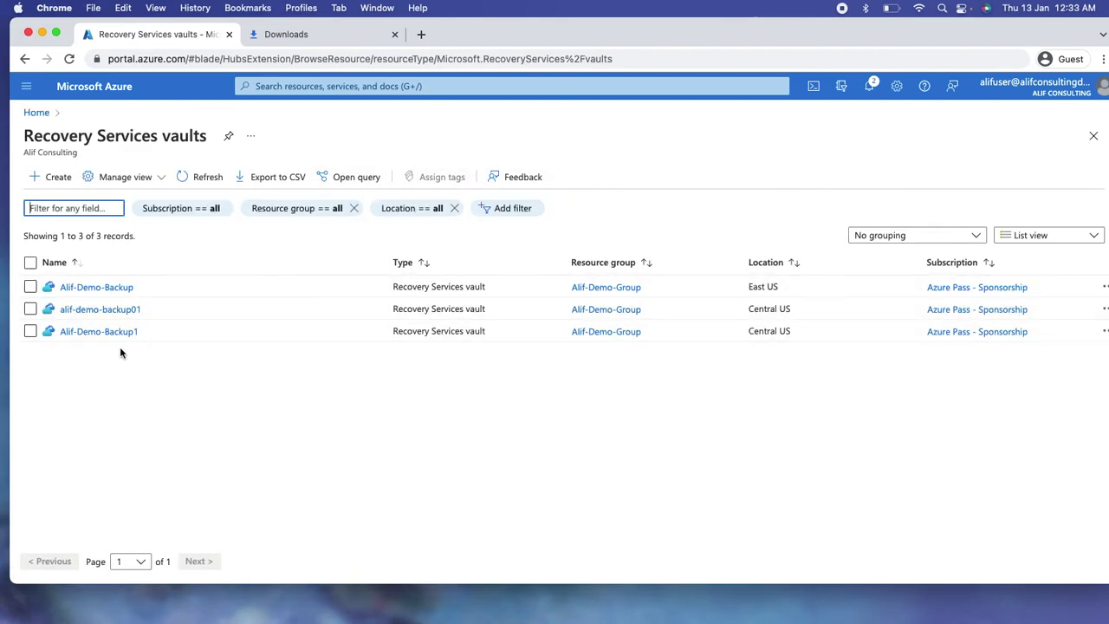
click(99, 332)
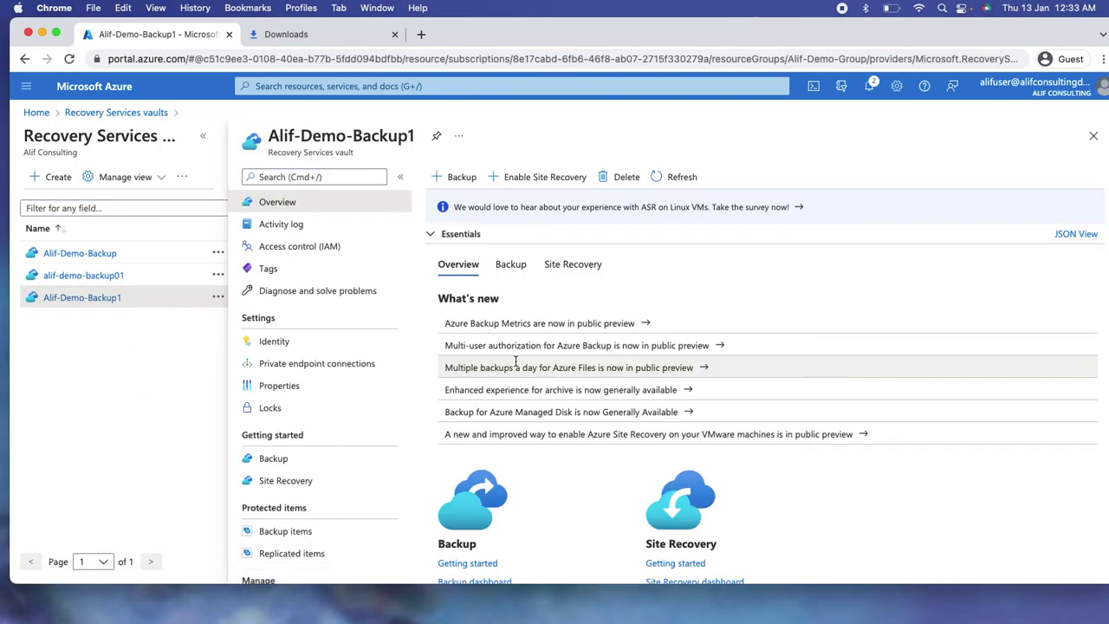
scroll(346, 407, down, 10)
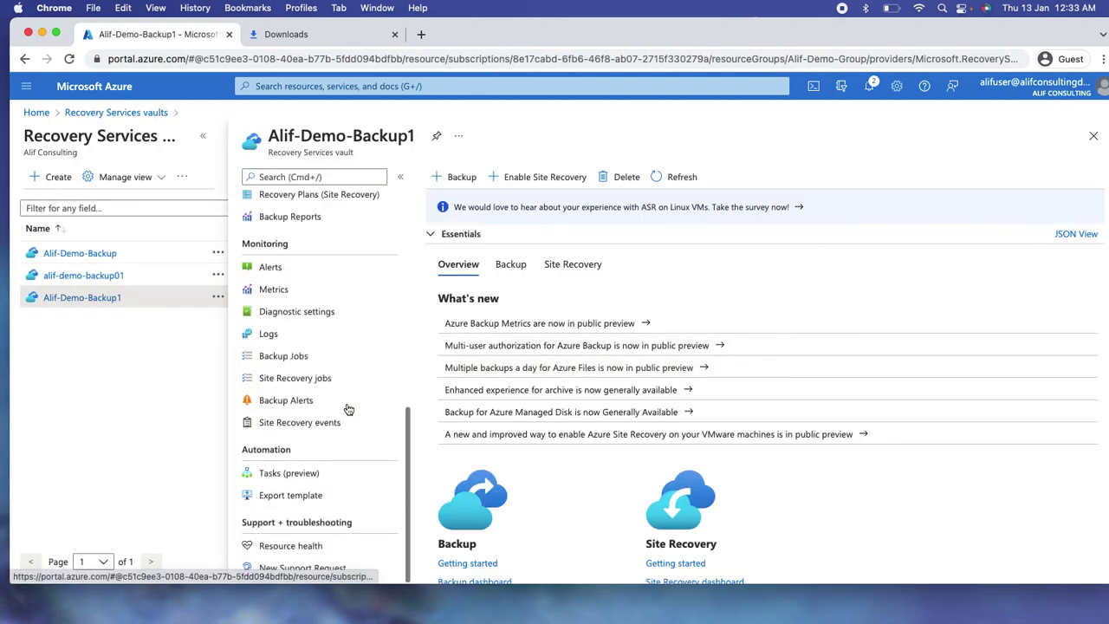
click(308, 355)
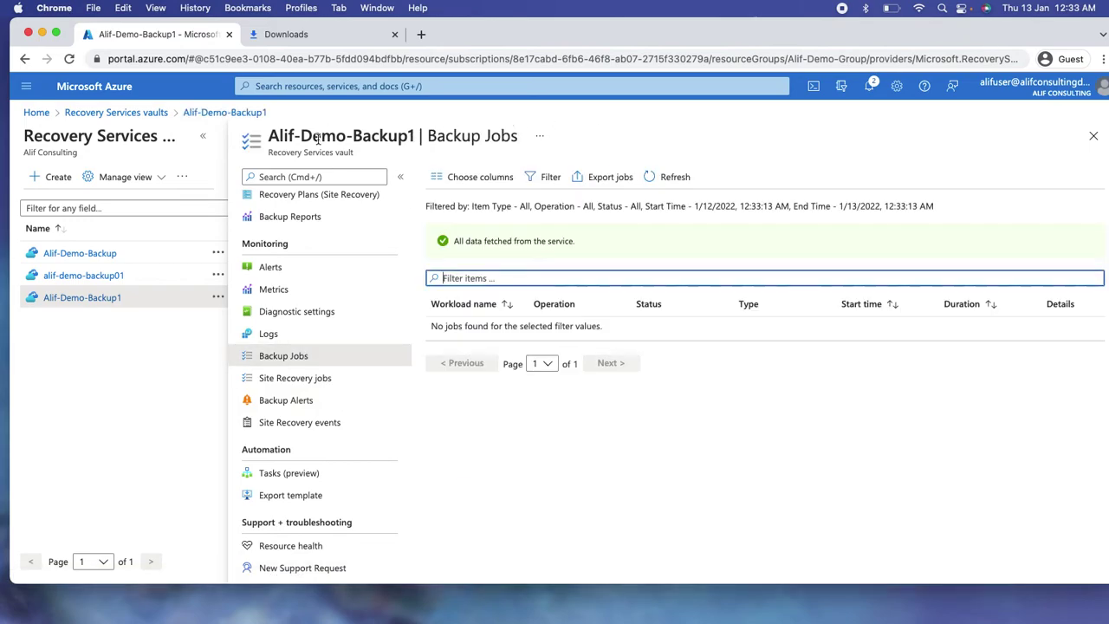
drag(413, 130, 345, 137)
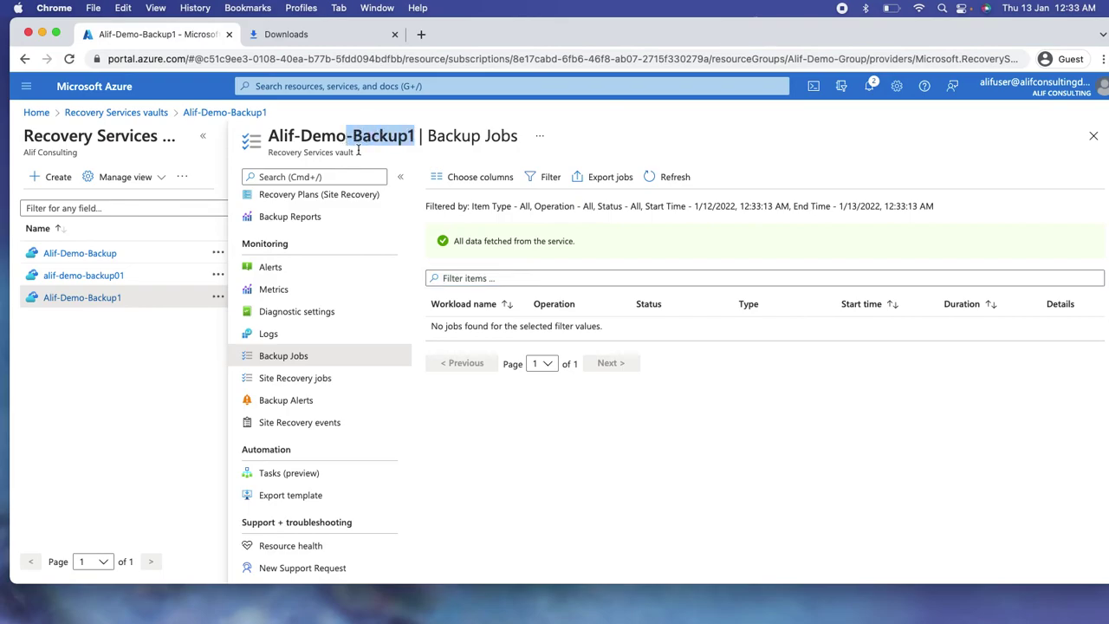
click(529, 478)
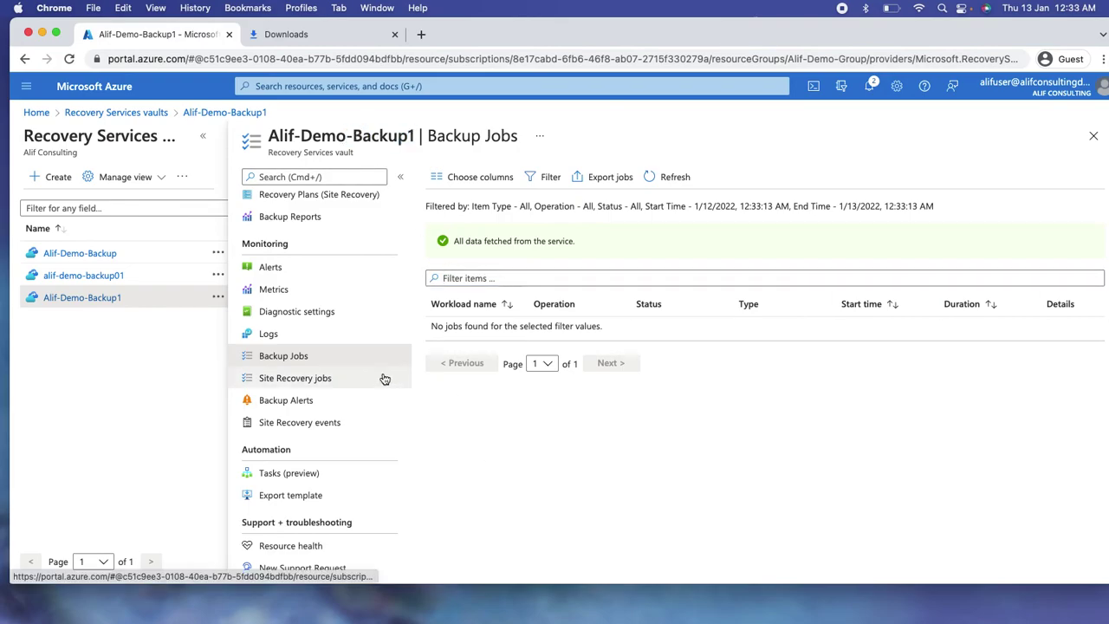
Return to the Alif-Demo-Backup1 vault's overview and show its backup monitoring and usage summary
scroll(353, 257, up, 10)
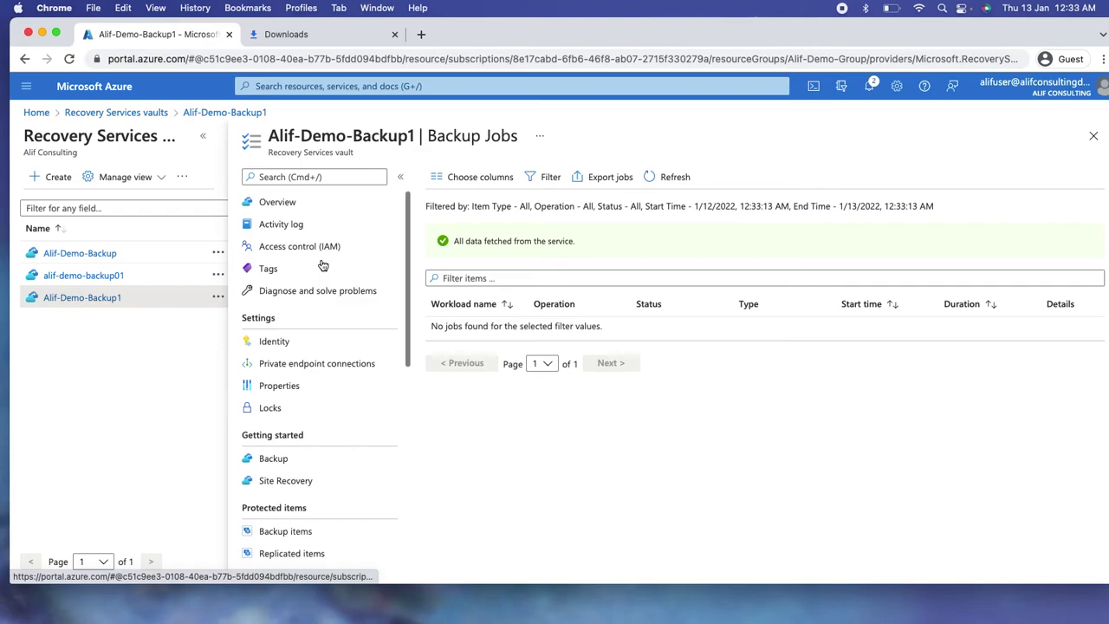
click(292, 205)
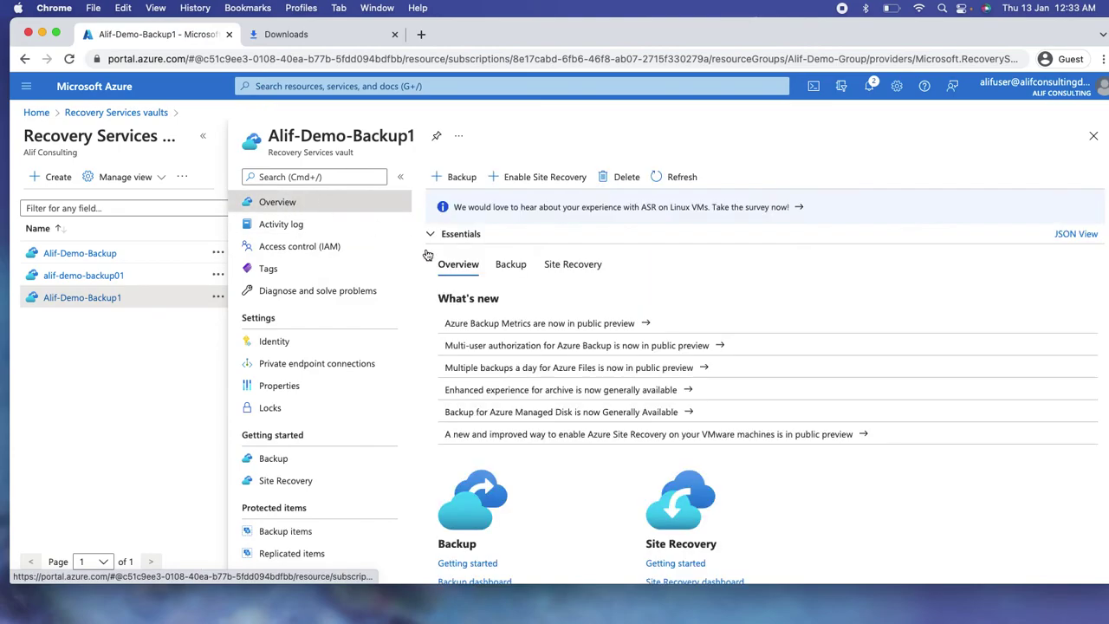
click(512, 268)
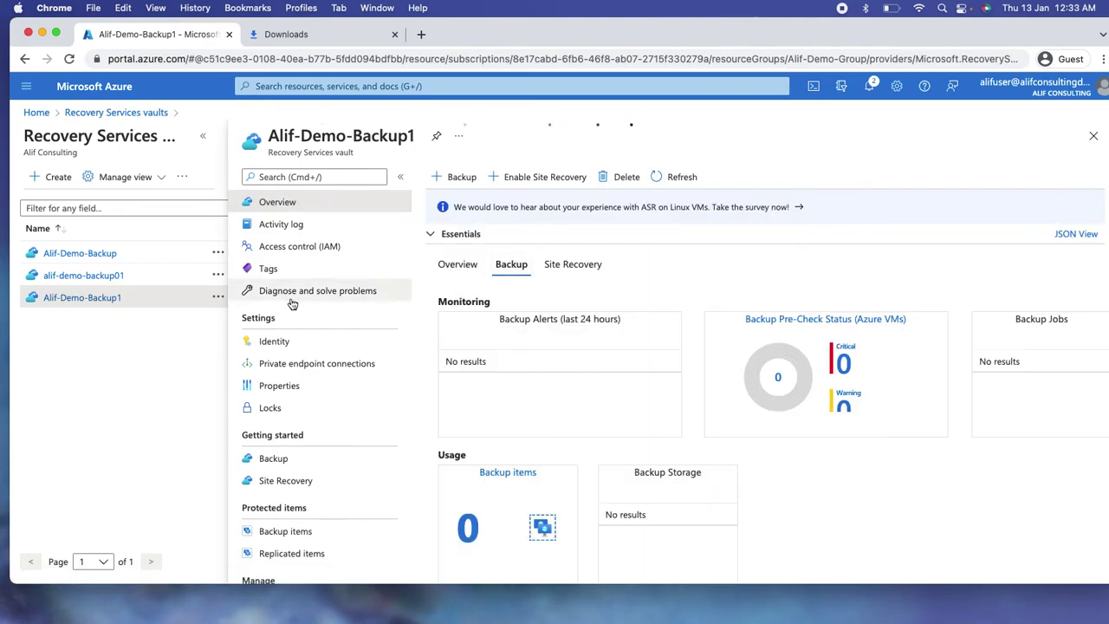
Switch to the alif-demo-backup01 vault and review its backup alerts, items and storage summary
click(97, 279)
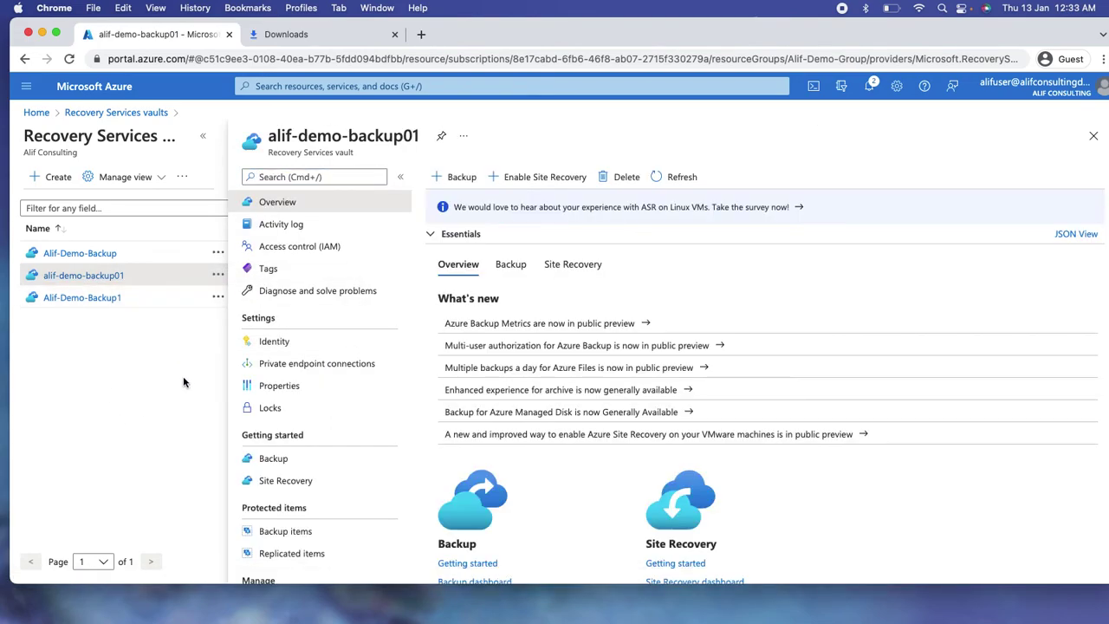
scroll(346, 290, down, 1)
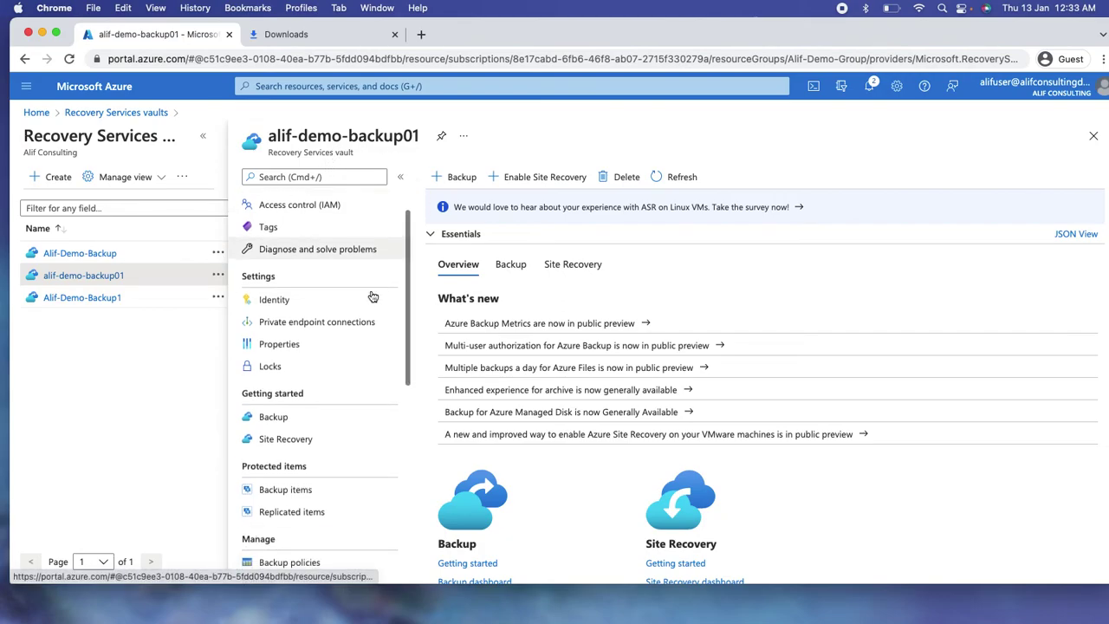
click(511, 264)
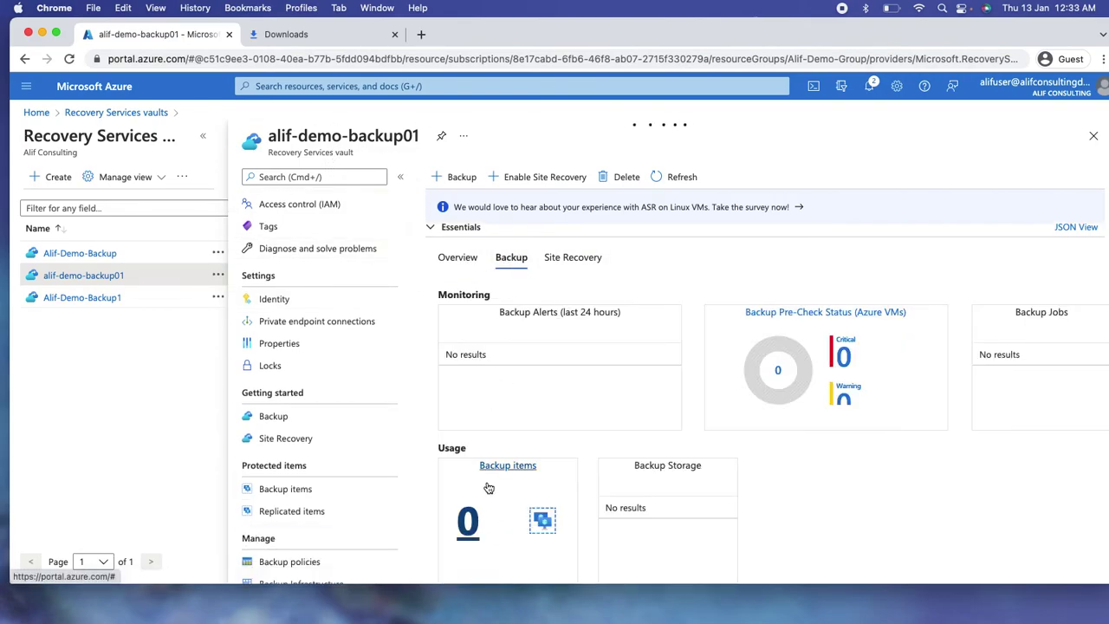
scroll(491, 498, down, 2)
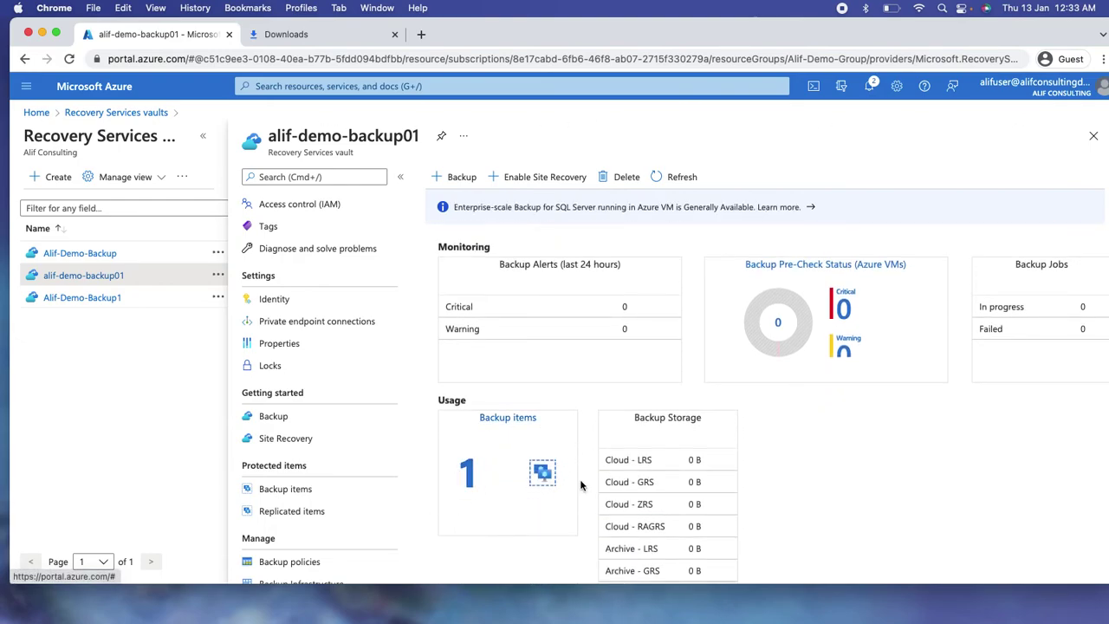
Examine the VM and policy names in the details of alif-demo-backup01's alif-demo-vm02 Configure backup job, closing them when done
scroll(258, 538, down, 5)
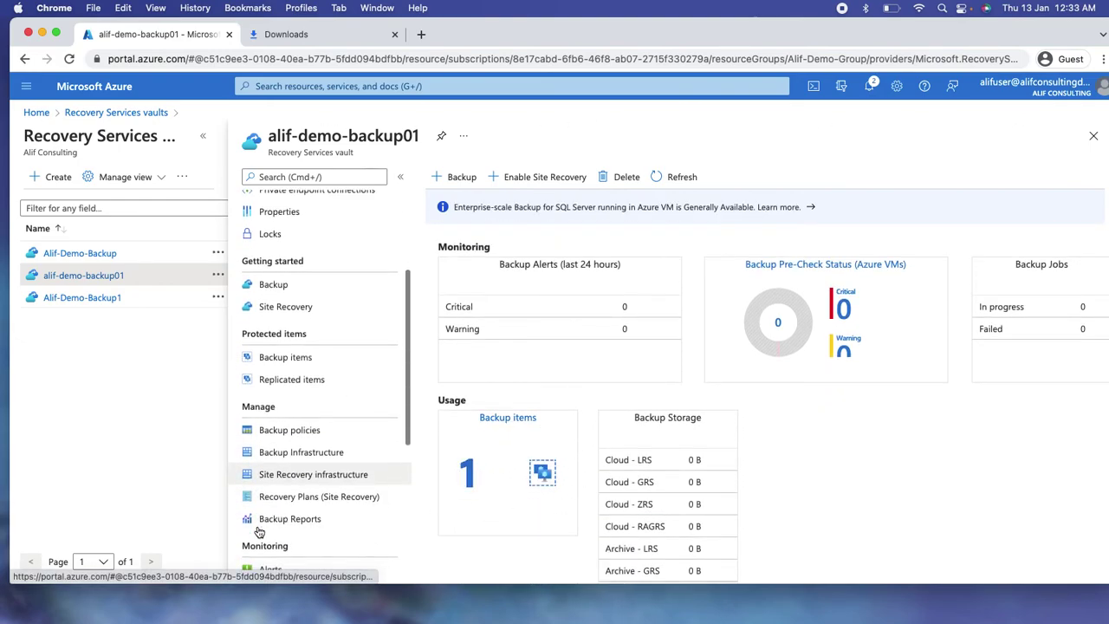
scroll(258, 532, down, 3)
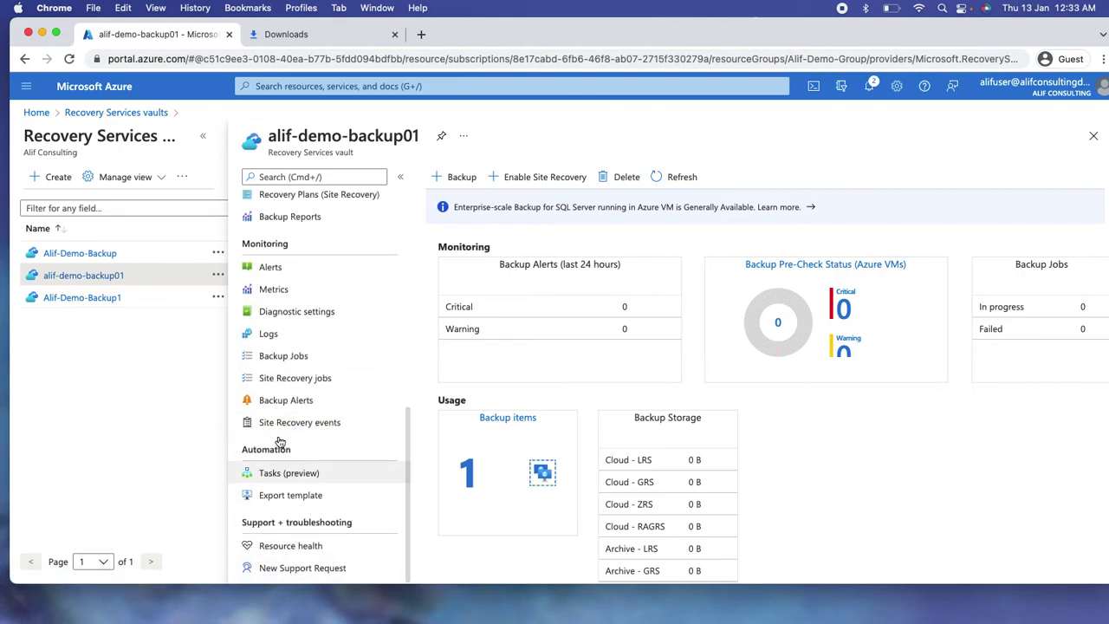
click(295, 362)
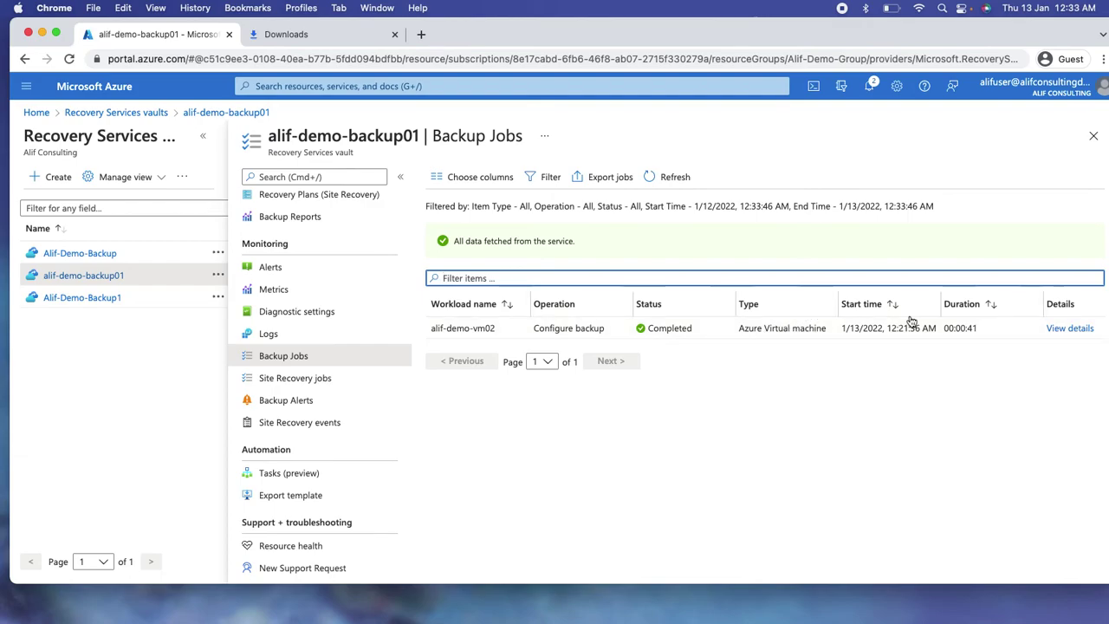
click(1079, 327)
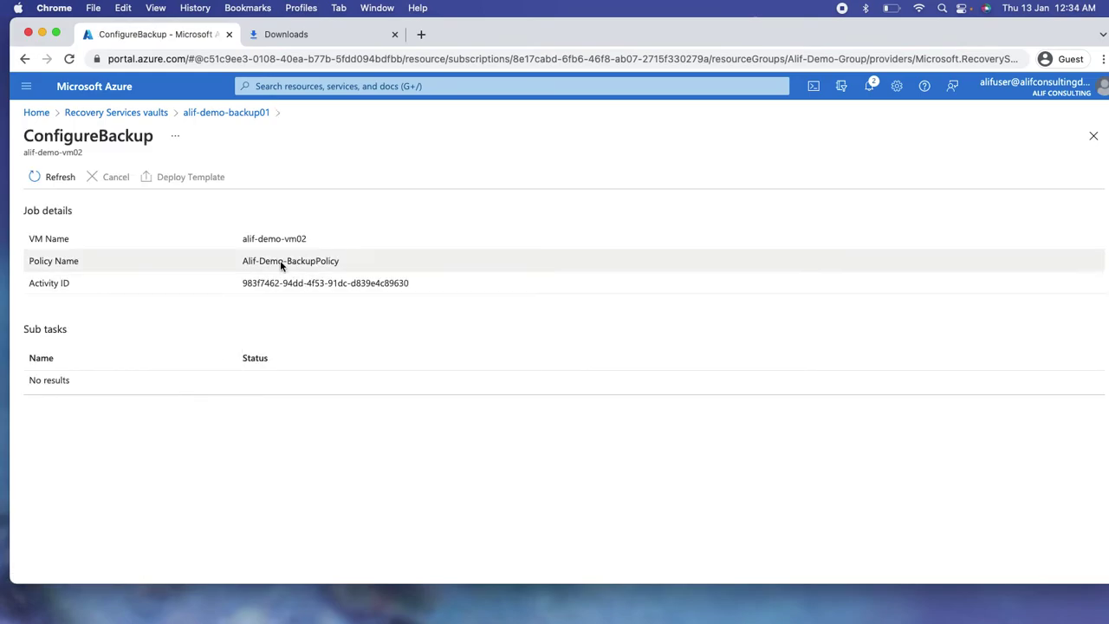
drag(415, 279, 240, 251)
click(240, 251)
drag(347, 263, 240, 261)
drag(318, 240, 240, 240)
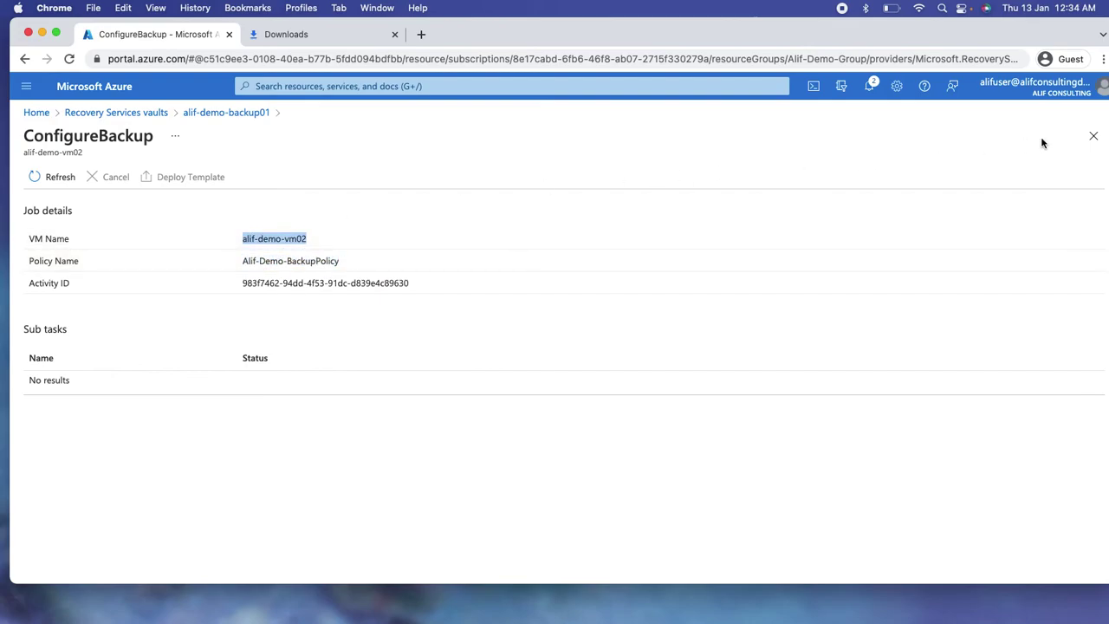
click(1093, 137)
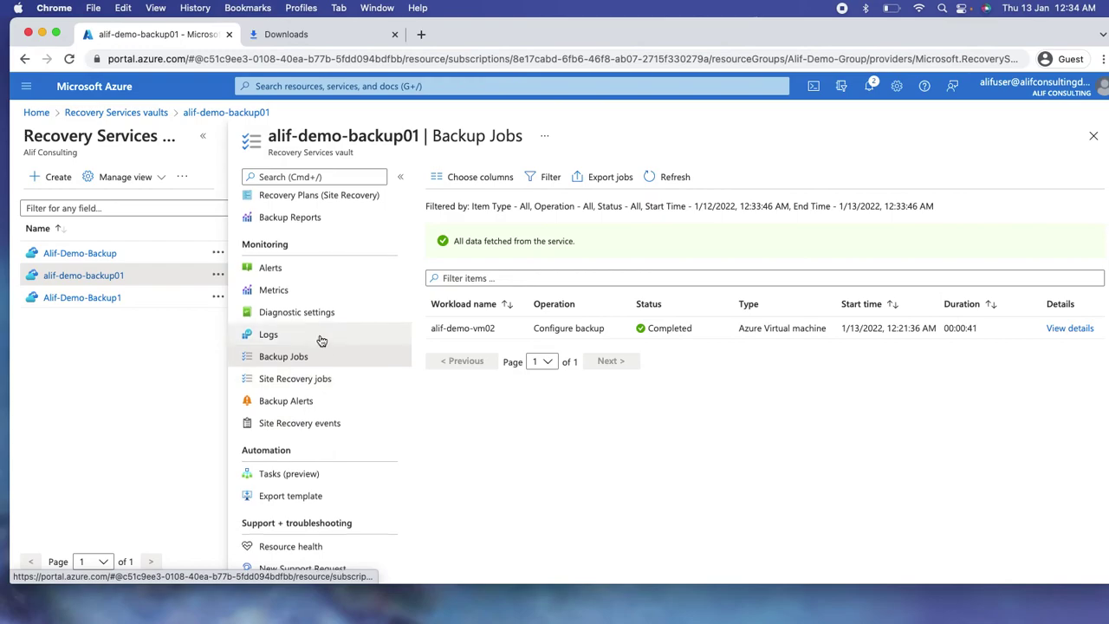
List alif-demo-backup01's Azure Virtual Machine backup items and check Alif-Demo-VM02's pre-check and last backup status
scroll(338, 312, up, 5)
scroll(320, 341, up, 3)
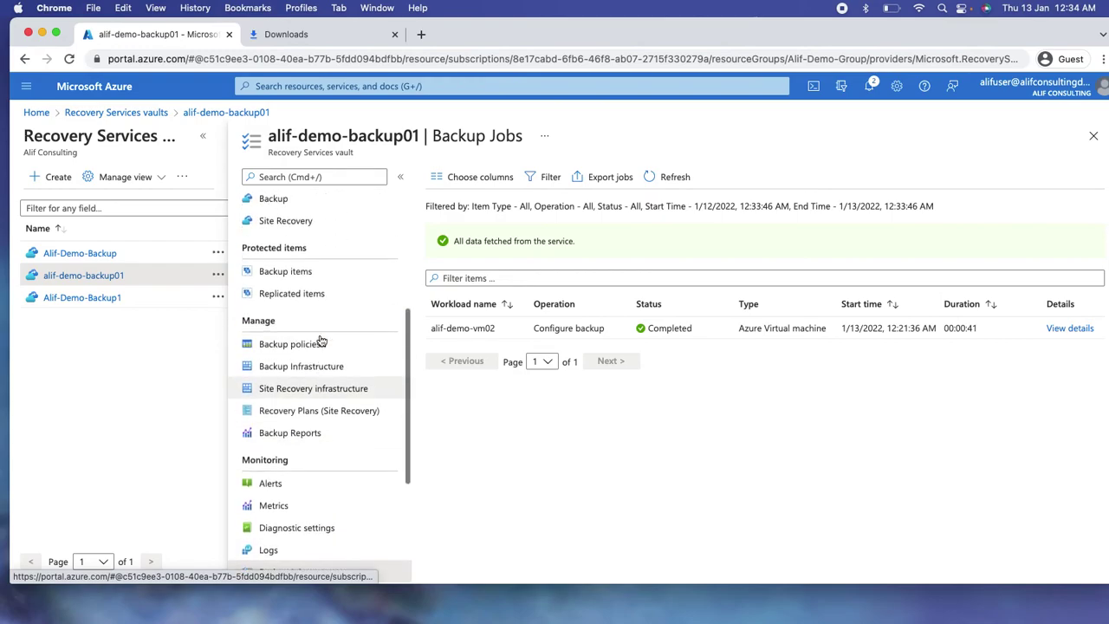
click(308, 273)
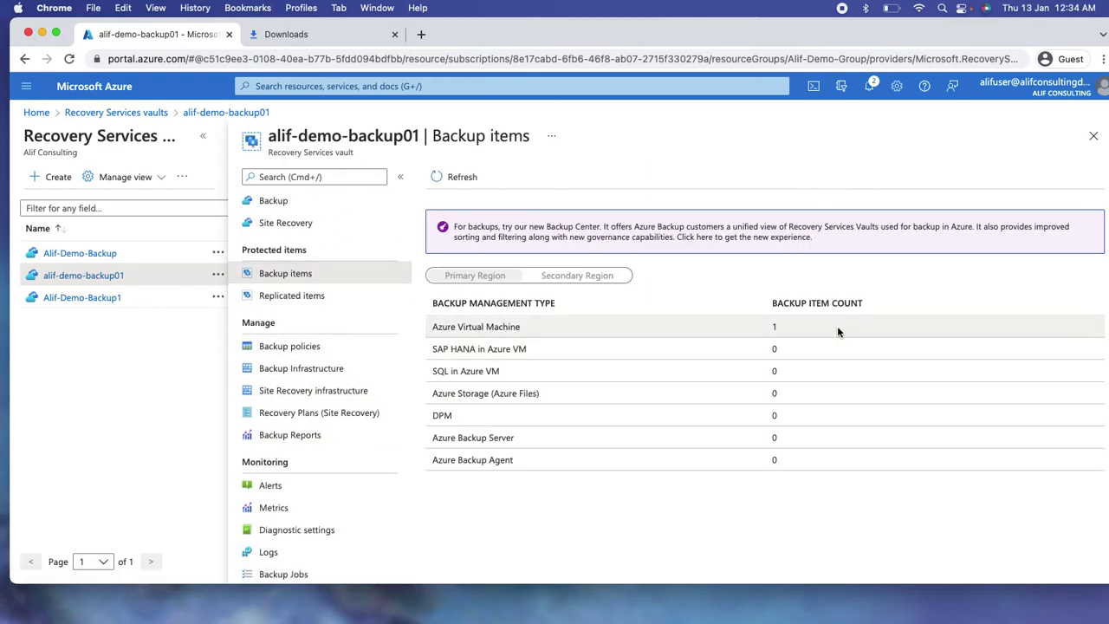
drag(780, 327, 762, 326)
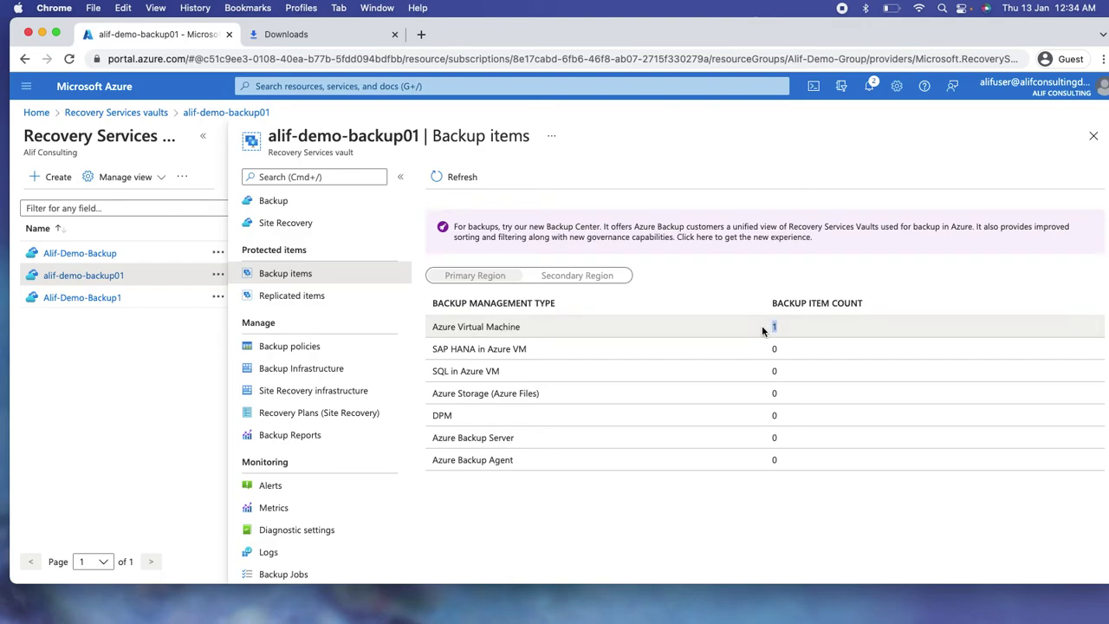
click(490, 326)
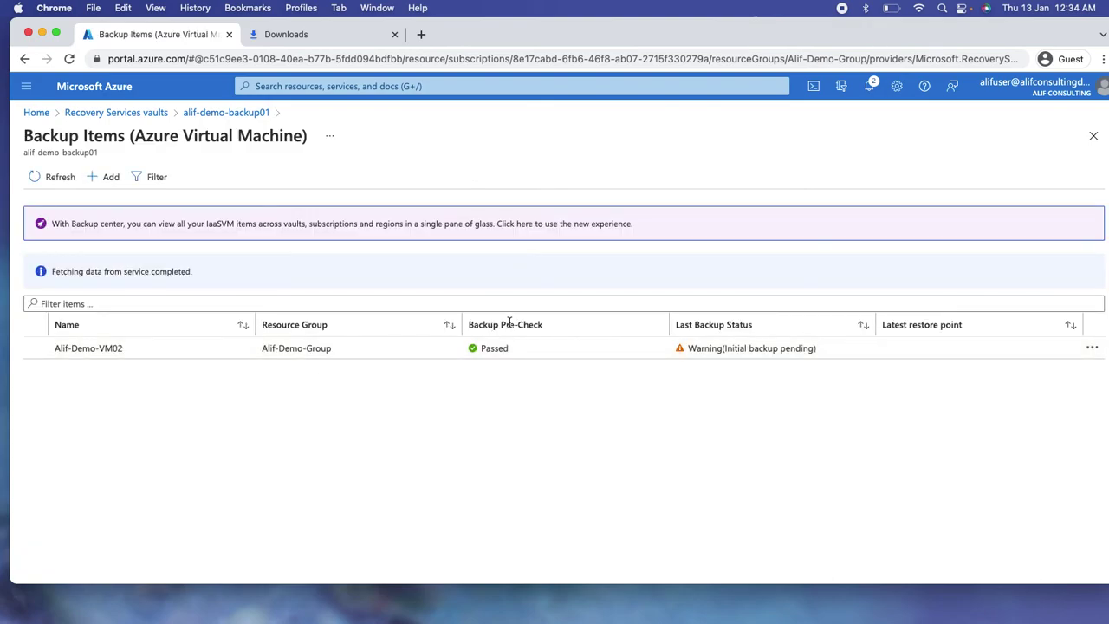
drag(580, 332, 463, 322)
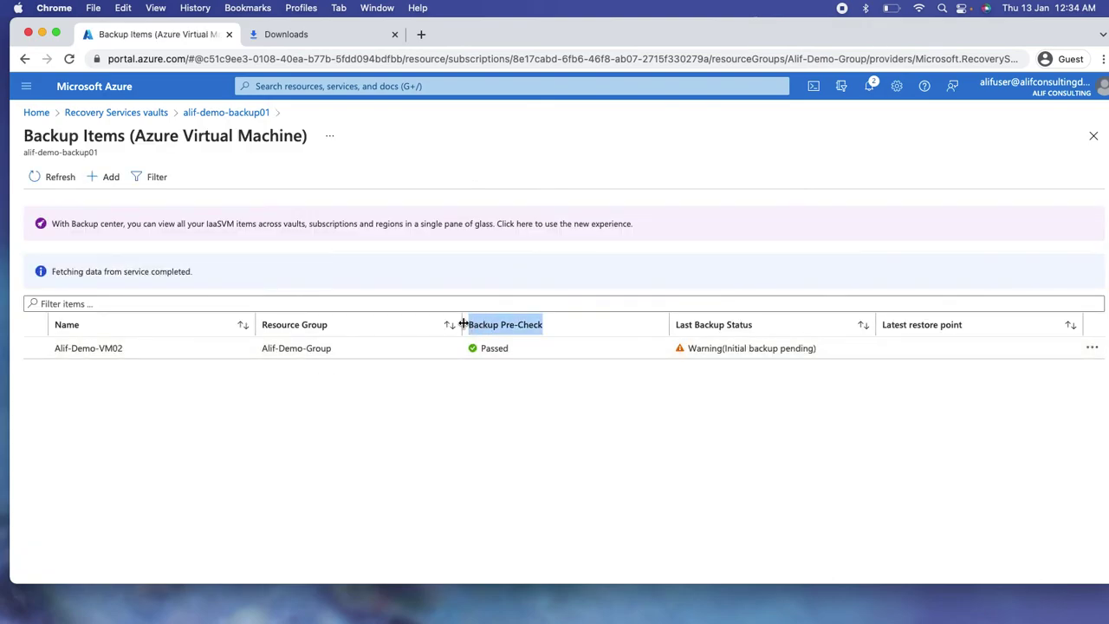
click(504, 437)
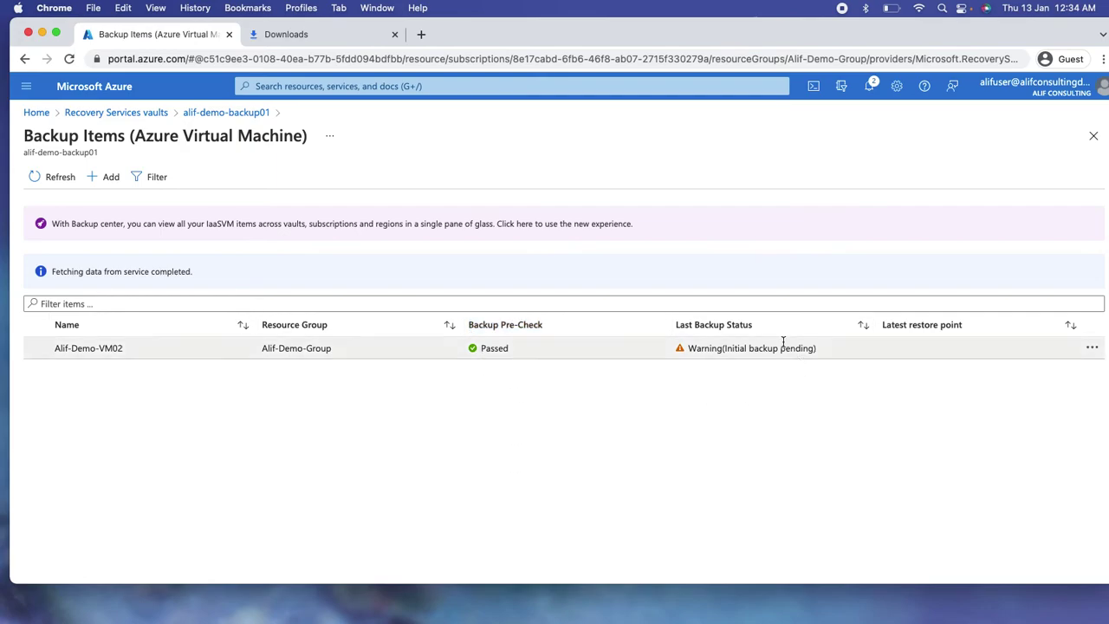
drag(765, 328, 670, 325)
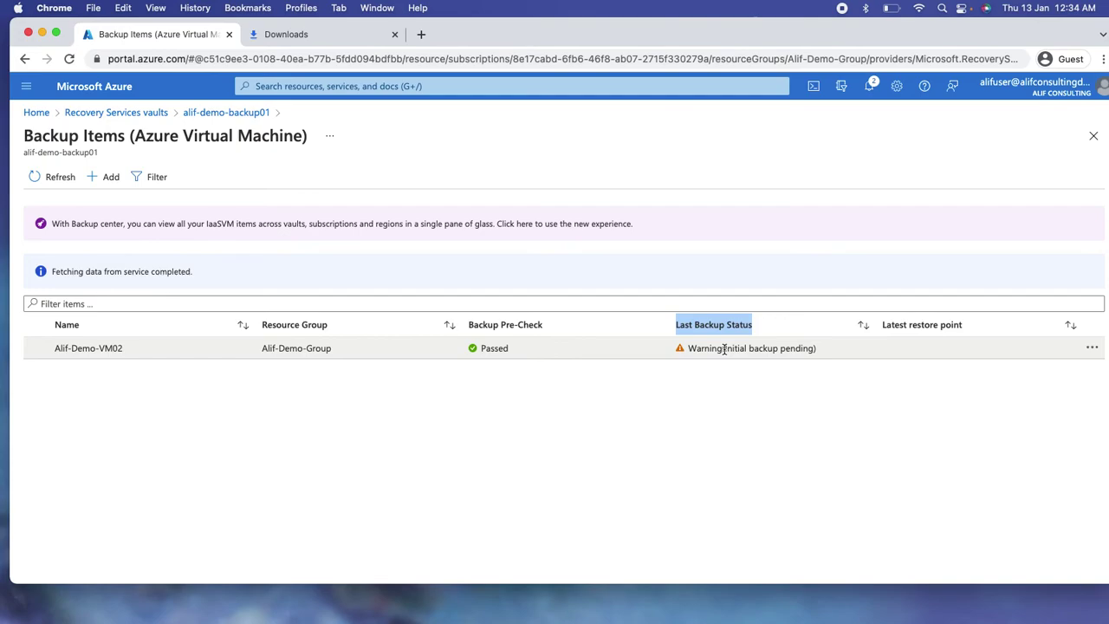
Open the Alif-Demo-VM02 backup item, reloading it from the backup items list, and check the portal notifications
click(162, 347)
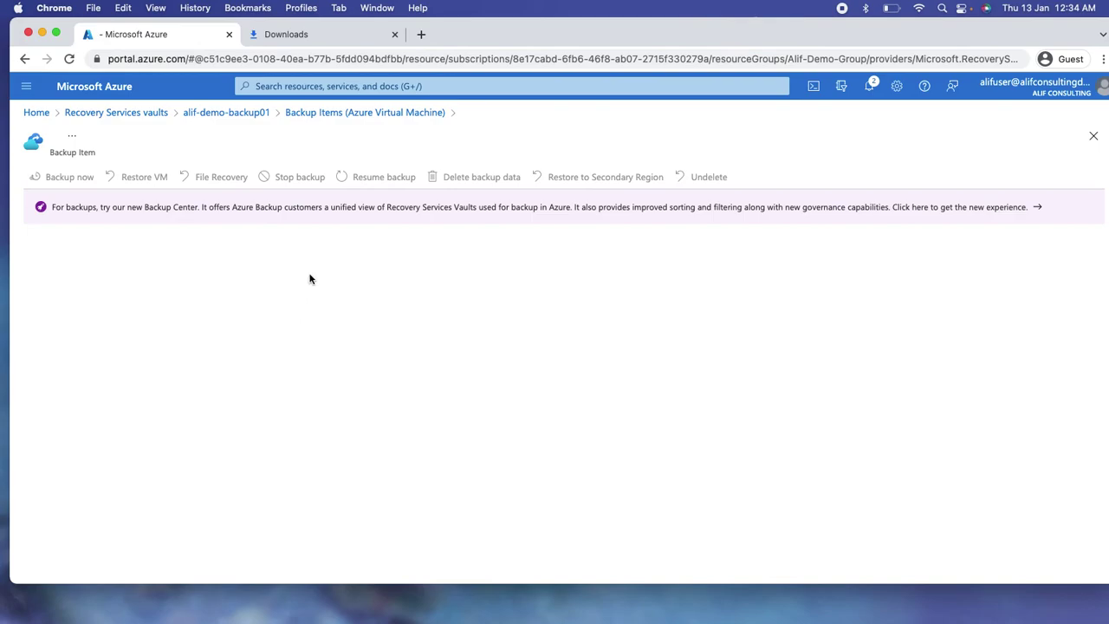
click(364, 112)
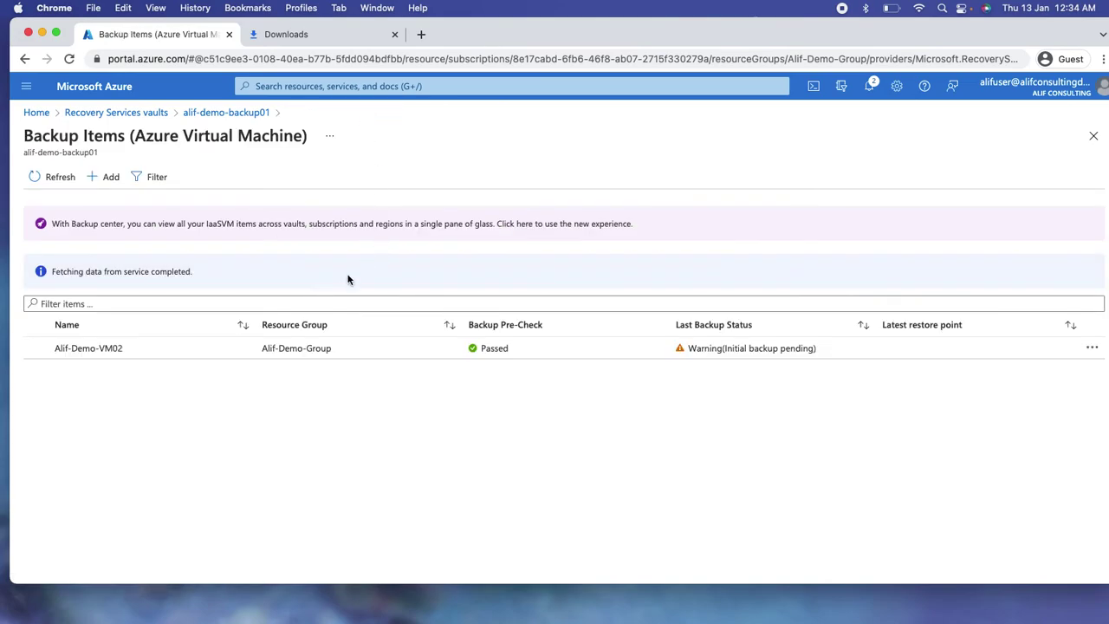
click(164, 347)
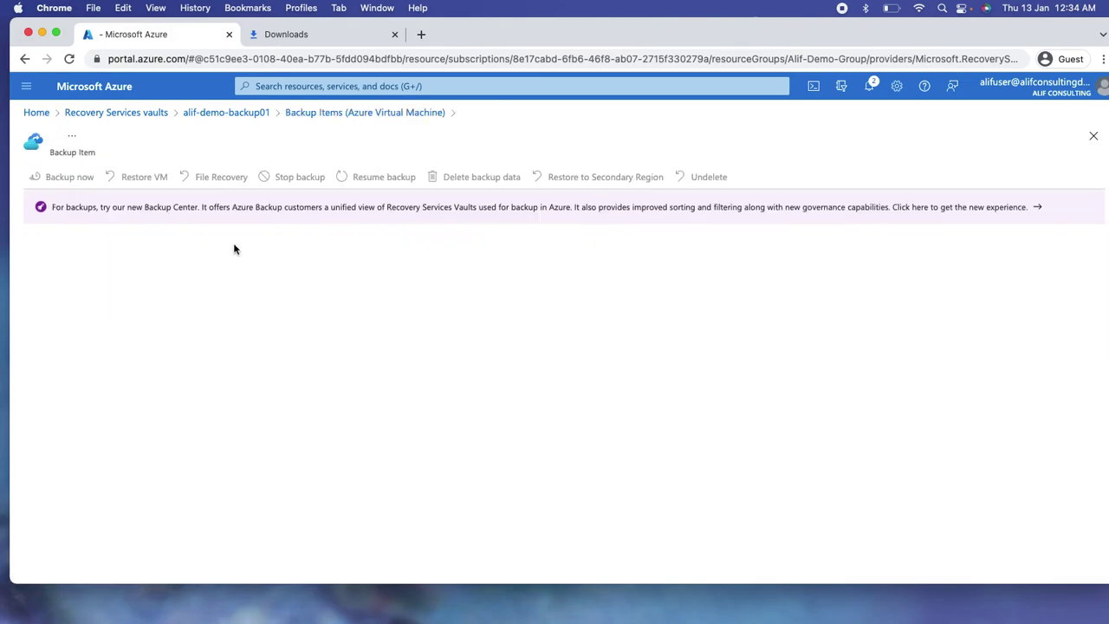
click(870, 84)
click(870, 87)
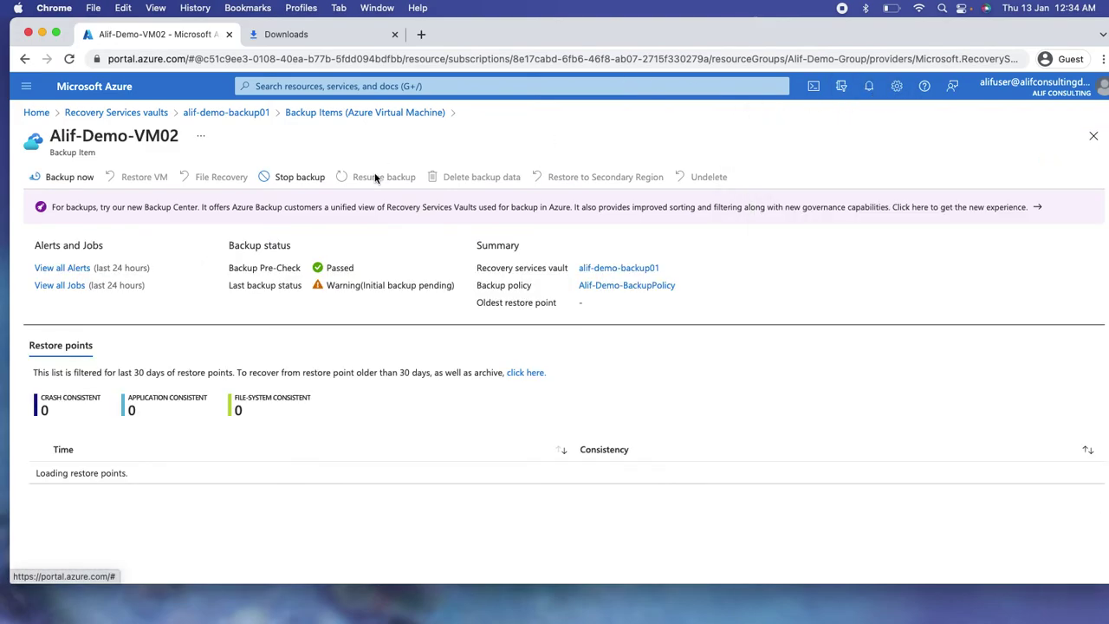
Trigger an on-demand backup of Alif-Demo-VM02 retained till 02/12/2022, and return to the backup items list
click(79, 179)
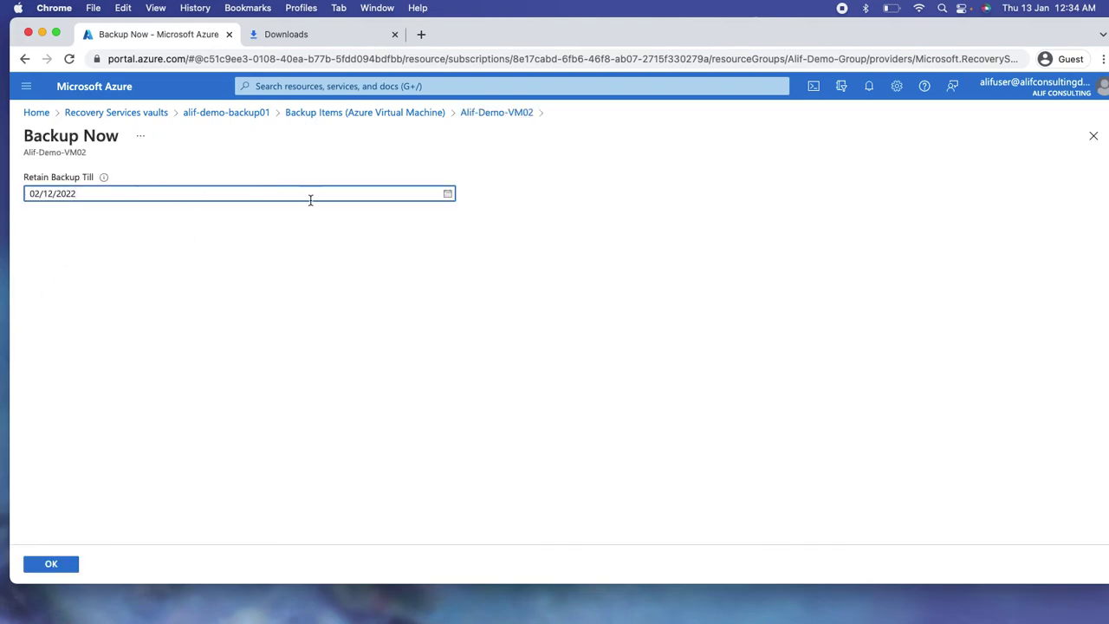
click(447, 193)
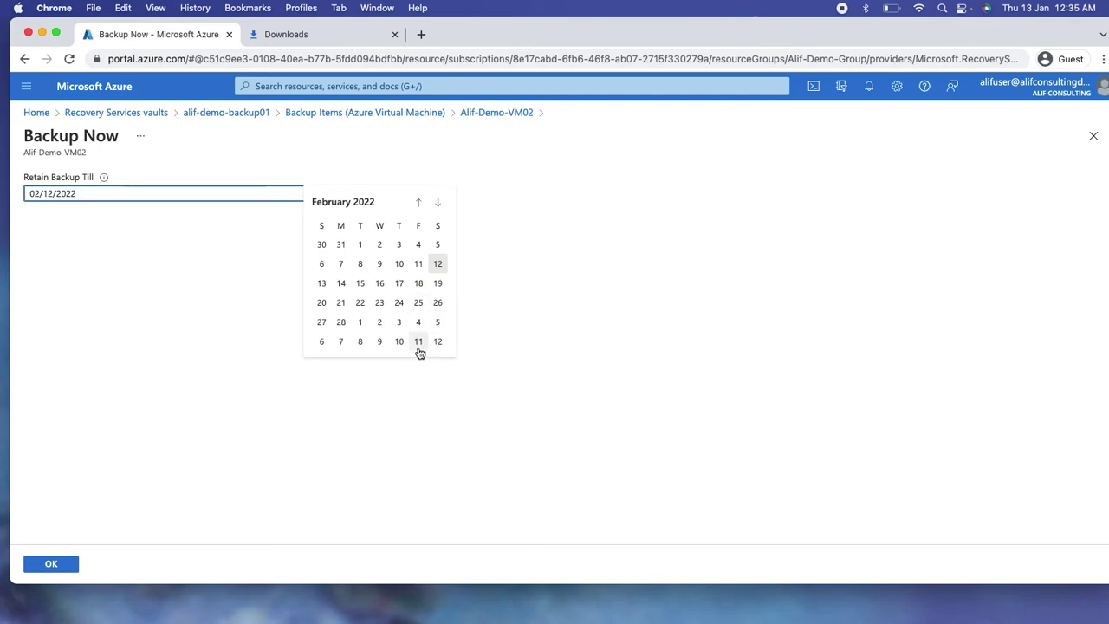
click(95, 355)
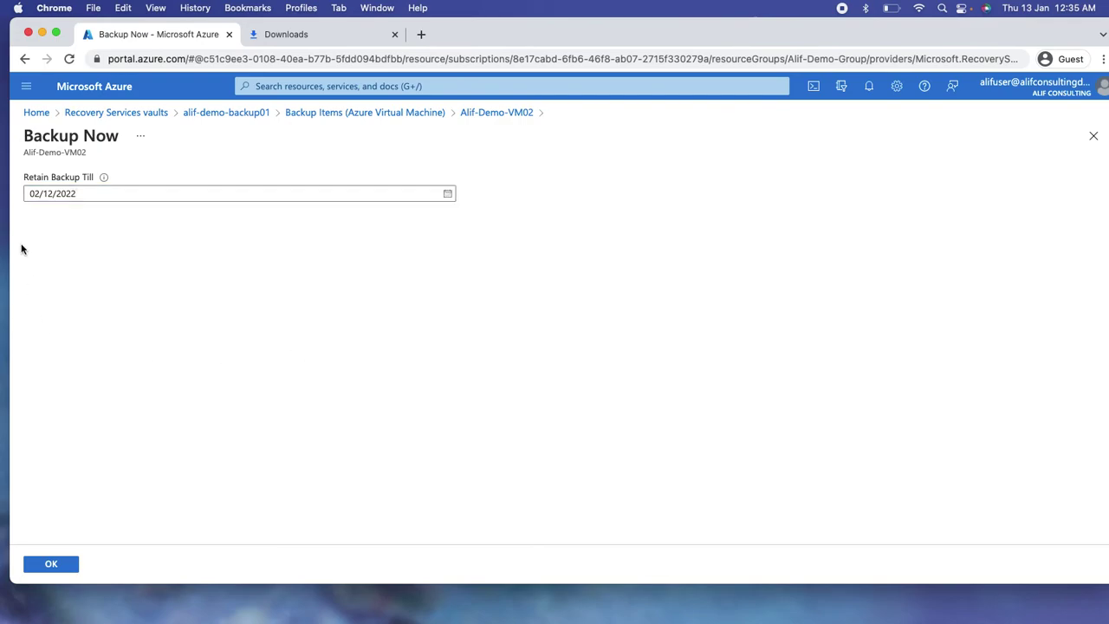
click(65, 563)
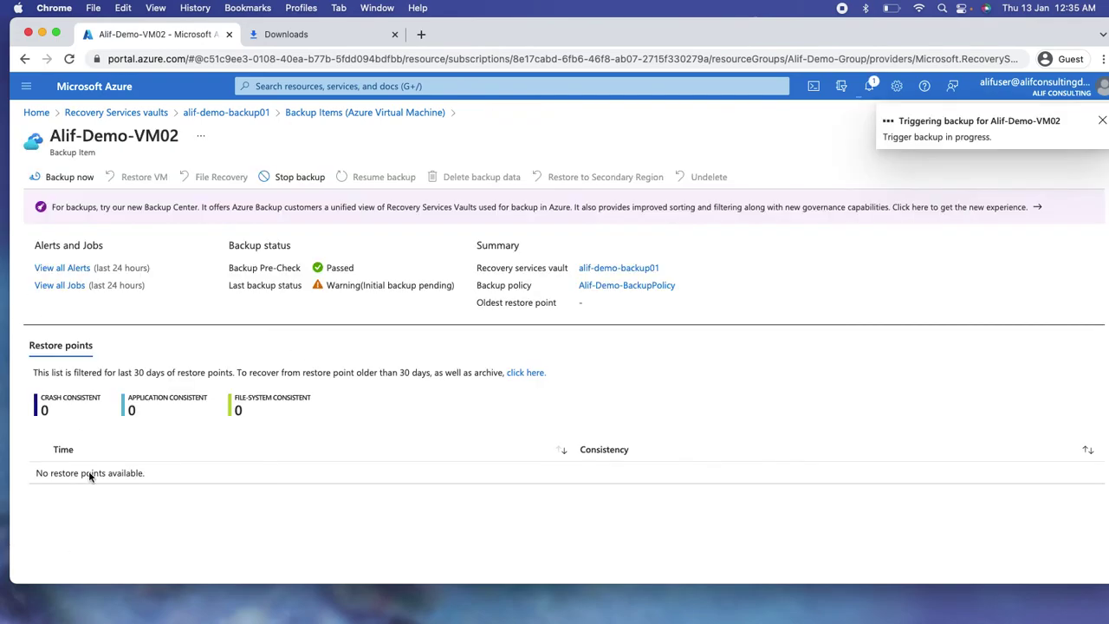
click(369, 113)
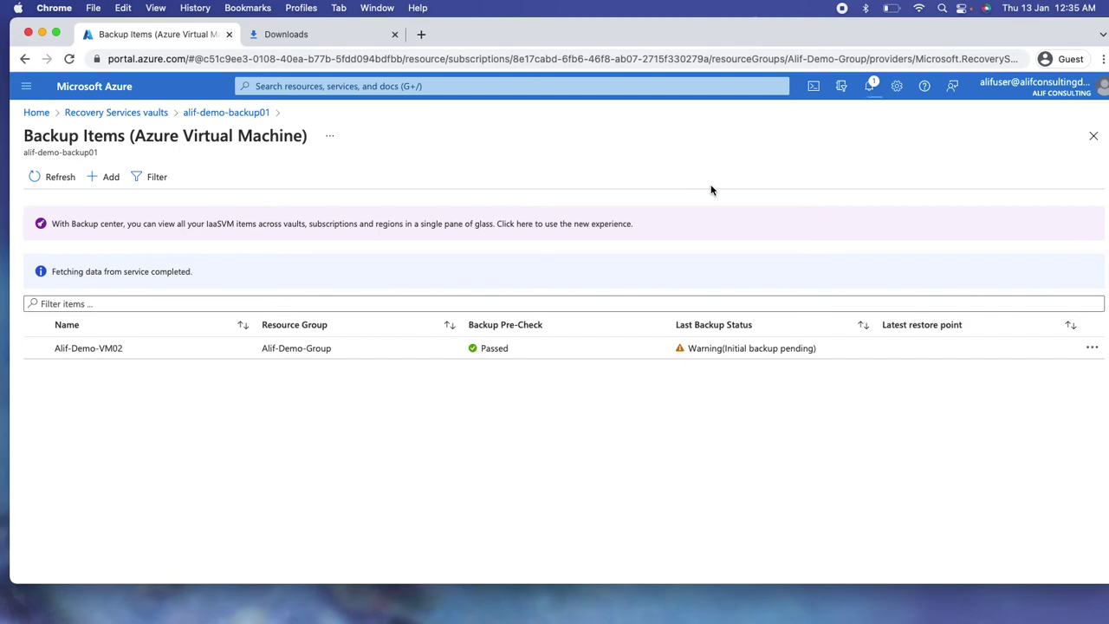
List the backup jobs of the alif-demo-backup01 vault and refresh them to check for the Alif-Demo-VM02 backup
click(234, 113)
scroll(317, 394, down, 5)
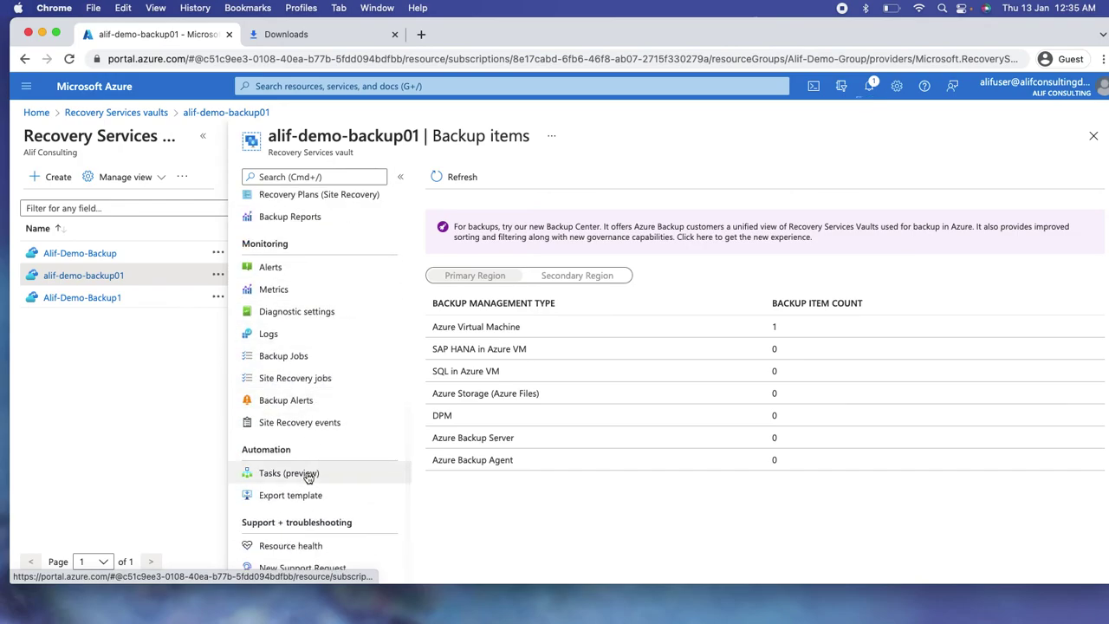
click(286, 355)
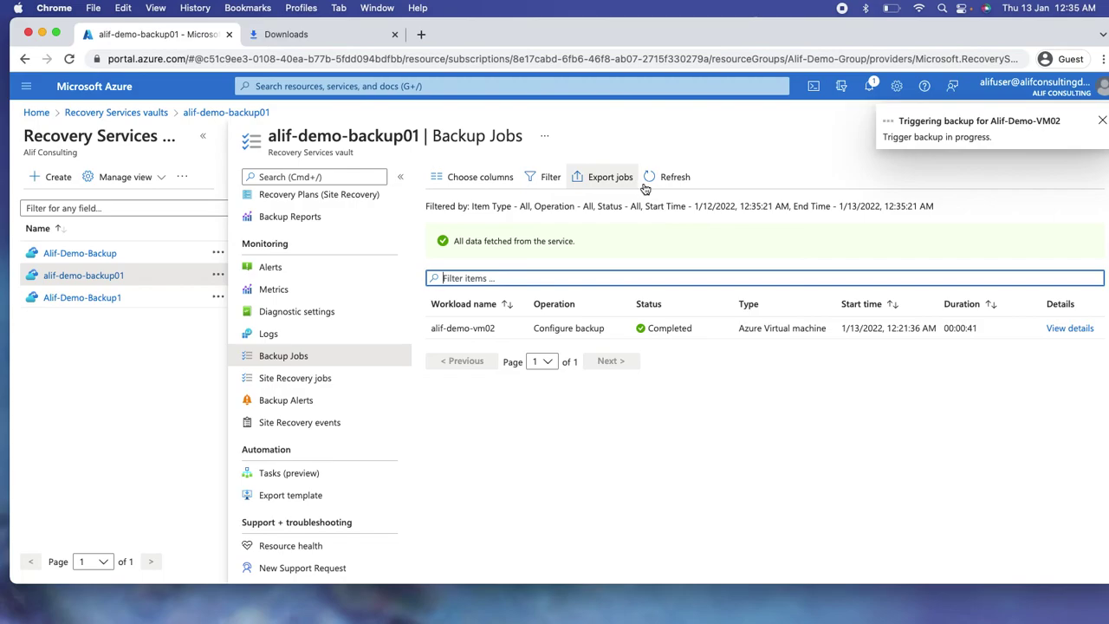
click(646, 178)
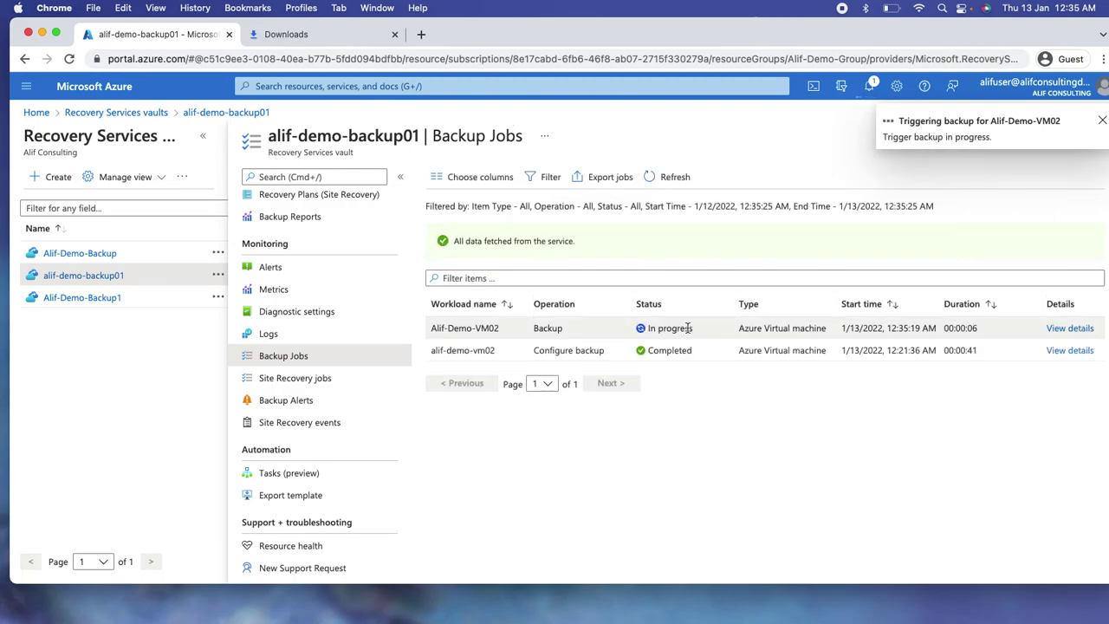
Examine the Take Snapshot and Transfer data to vault sub tasks of the Alif-Demo-VM02 Backup job, refreshing and closing its details
click(1070, 328)
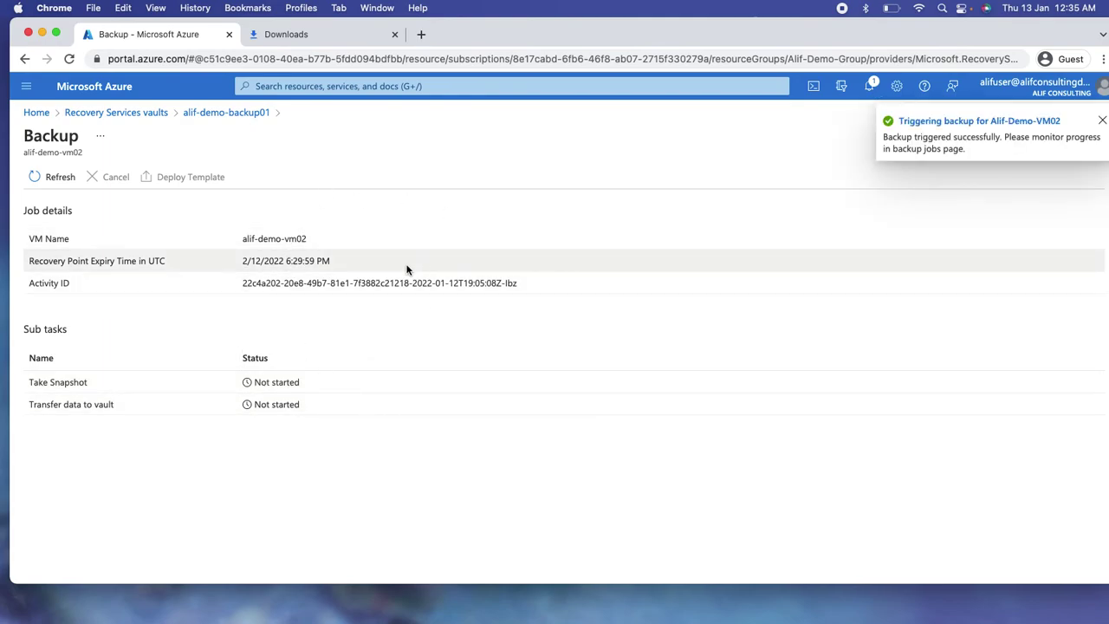
drag(87, 383, 38, 382)
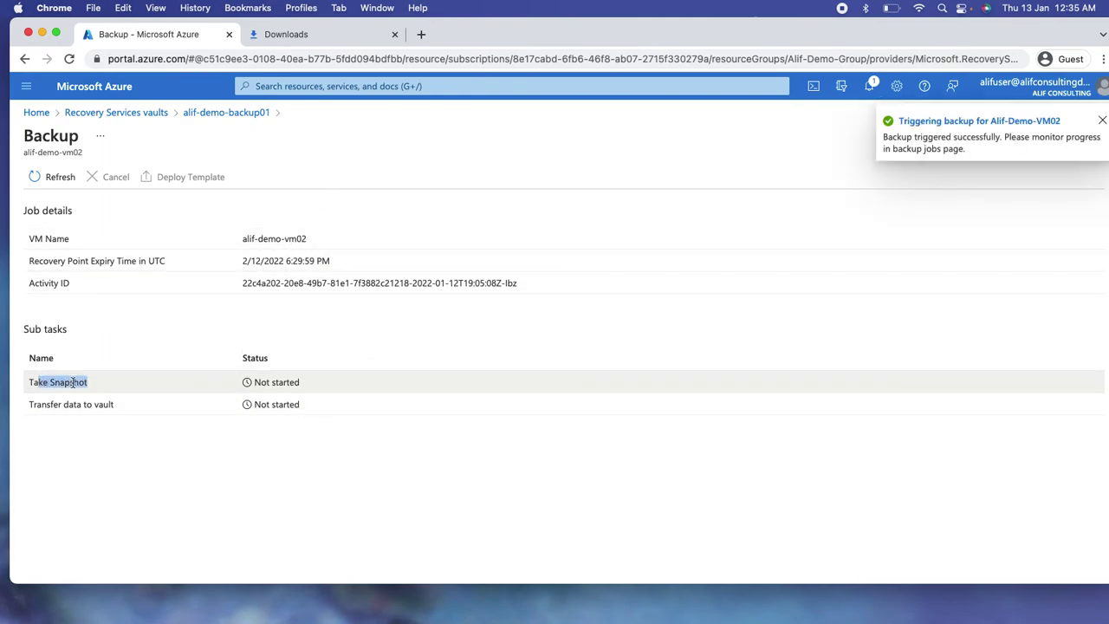
drag(124, 405, 38, 404)
click(123, 471)
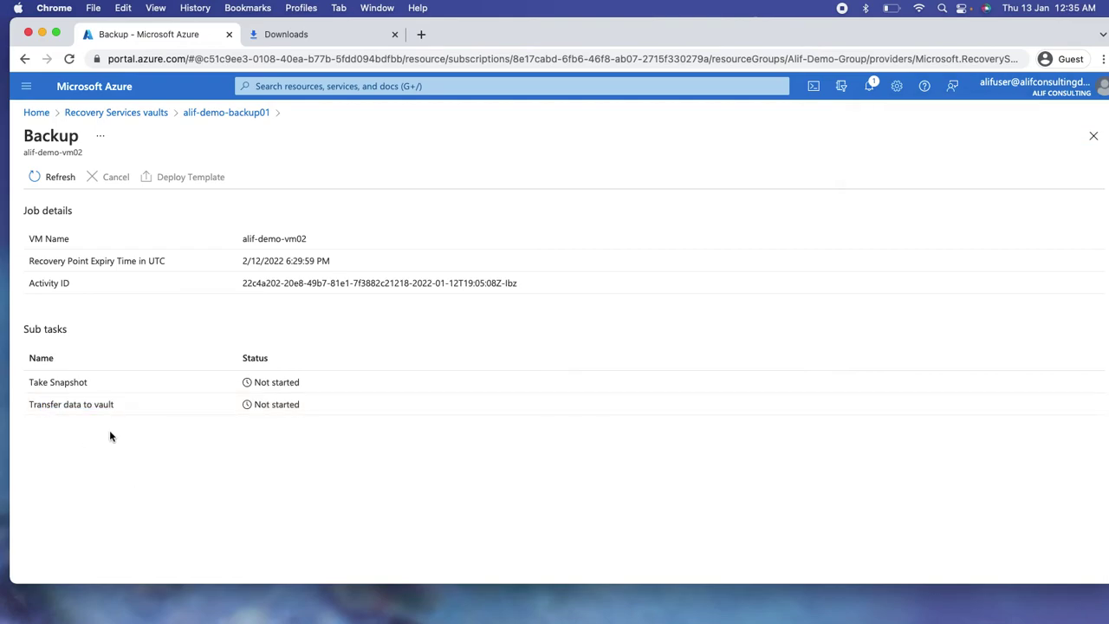
click(55, 178)
click(1092, 138)
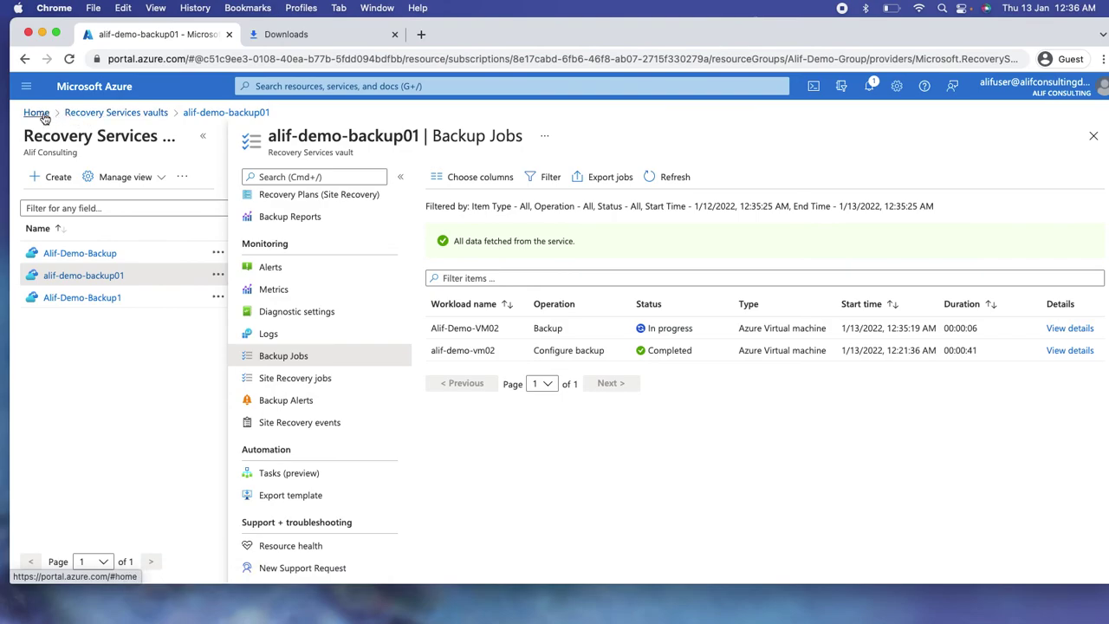
Open Alif-Demo-VM02 from the virtual machines list and check its installed extensions and VM applications
click(35, 113)
click(387, 176)
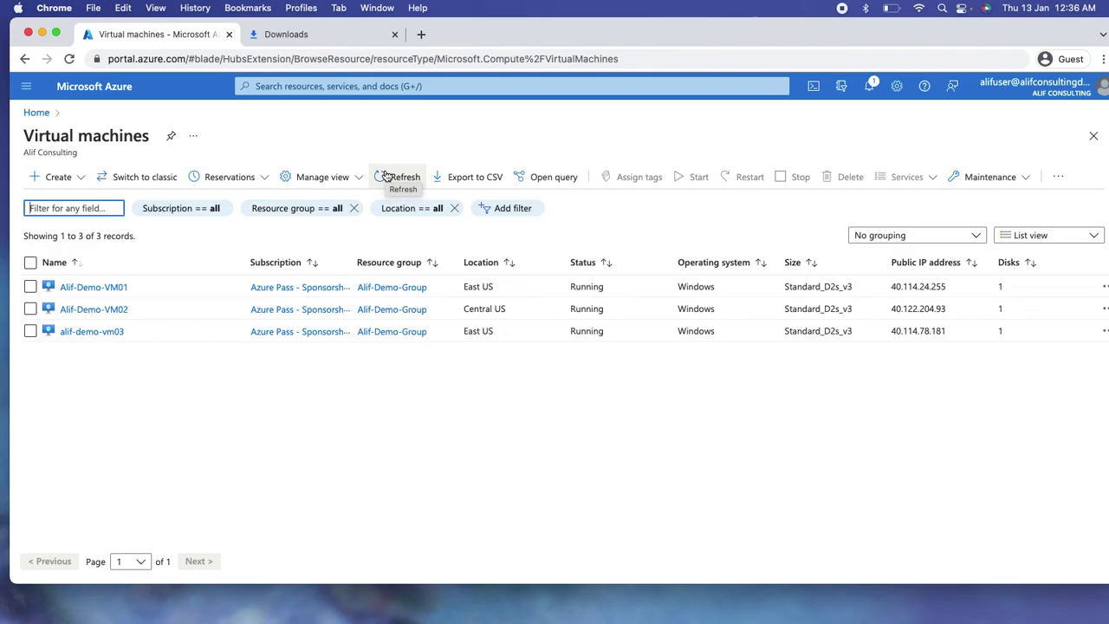
click(117, 310)
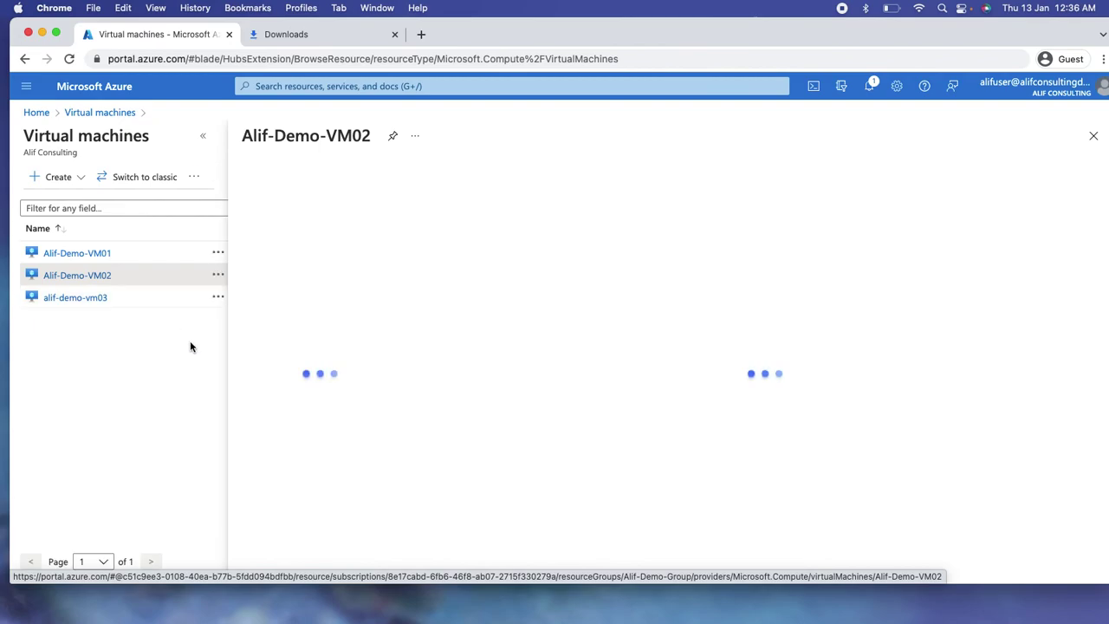
scroll(293, 431, down, 2)
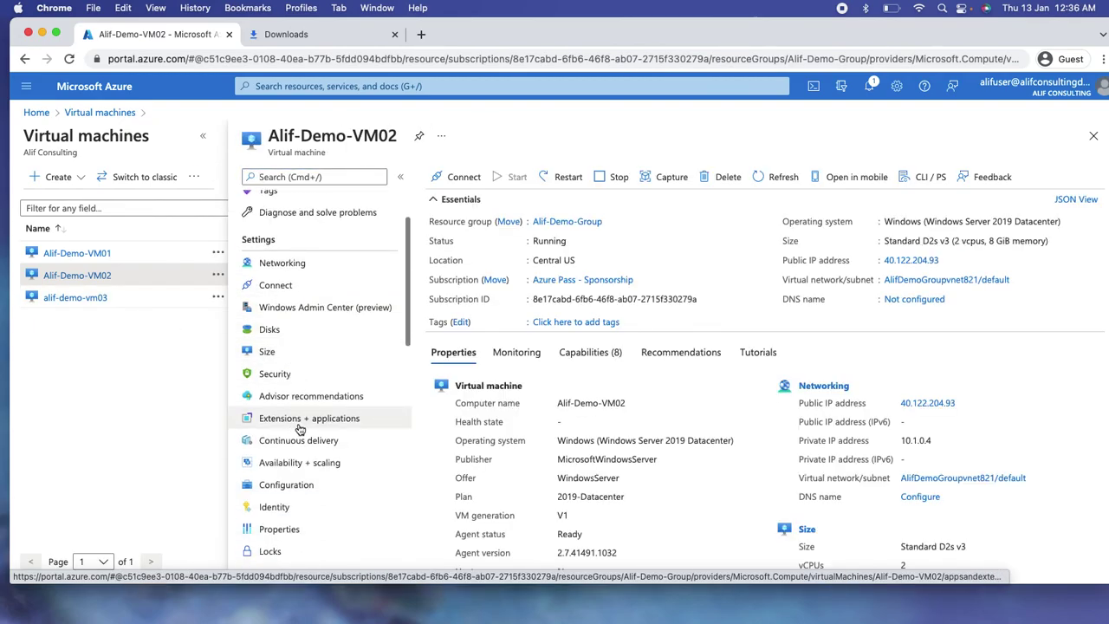
click(329, 425)
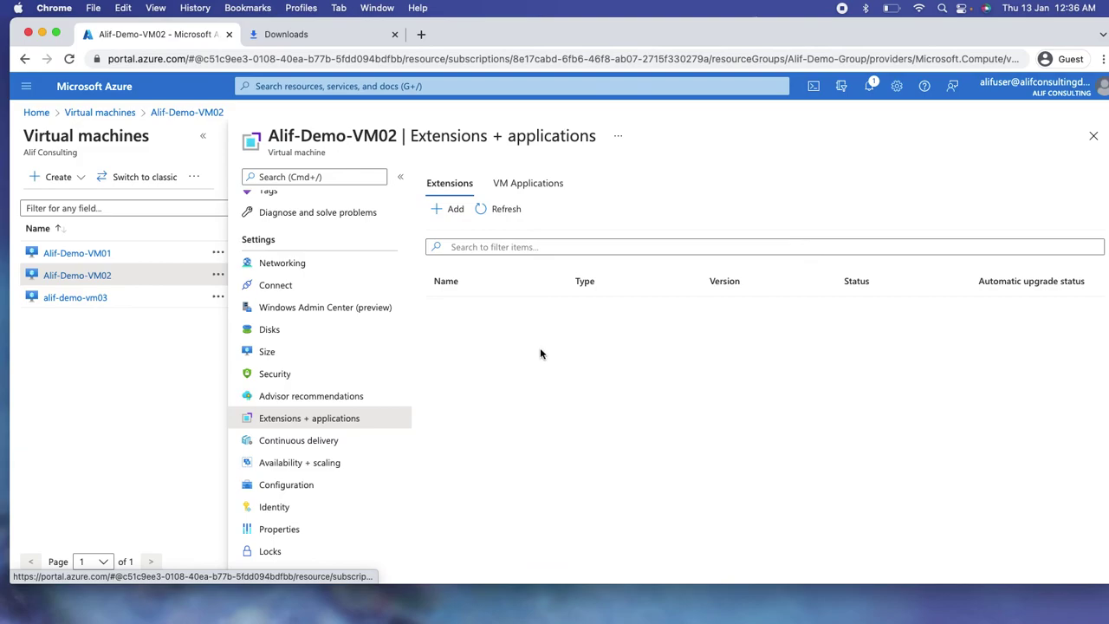
click(527, 184)
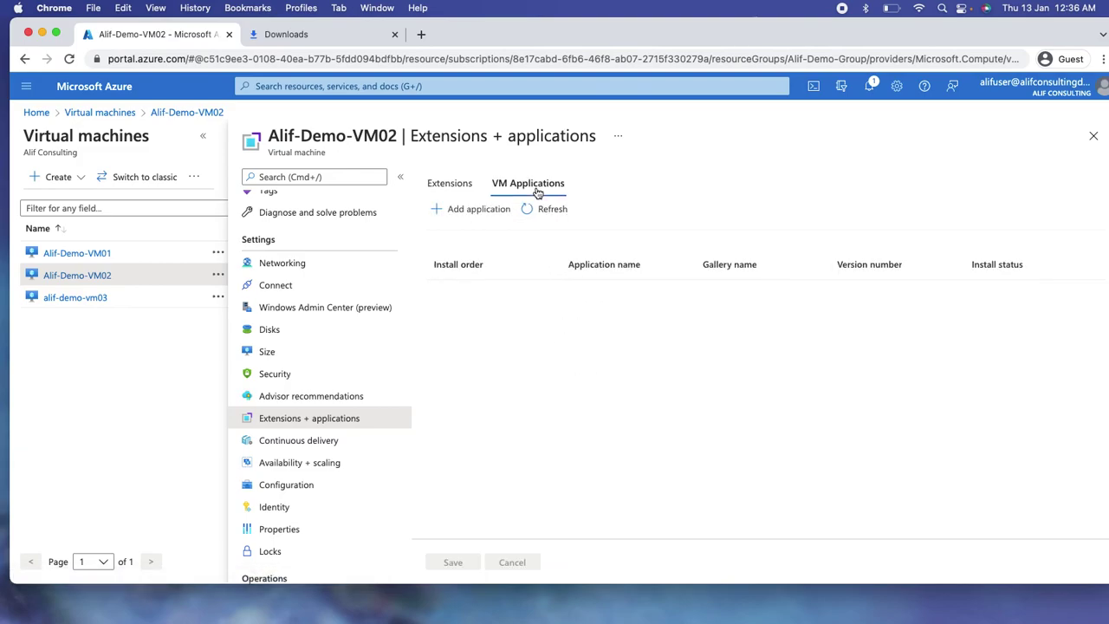
click(457, 185)
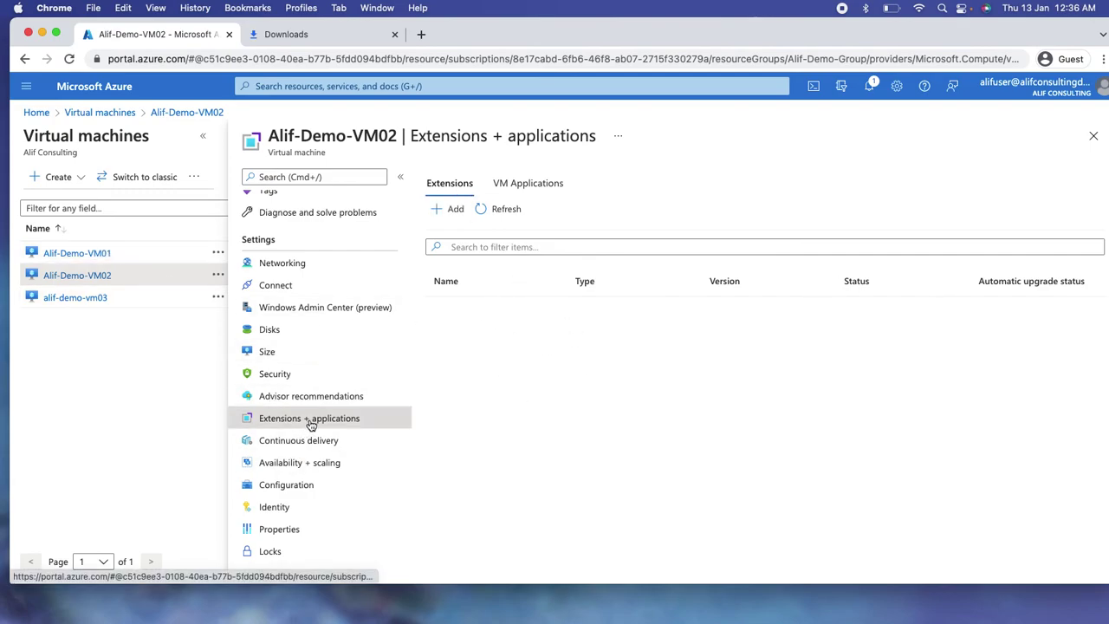
Switch to Alif-Demo-VM01, check its extensions, and examine the agent status and agent version in its overview properties
click(73, 254)
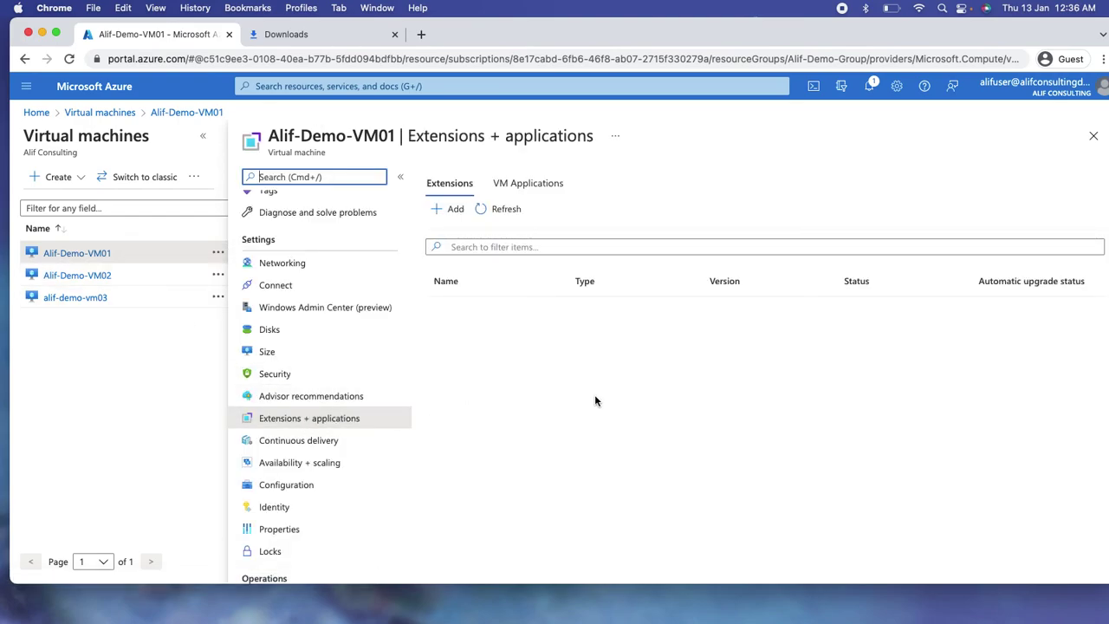
scroll(286, 303, up, 2)
click(290, 200)
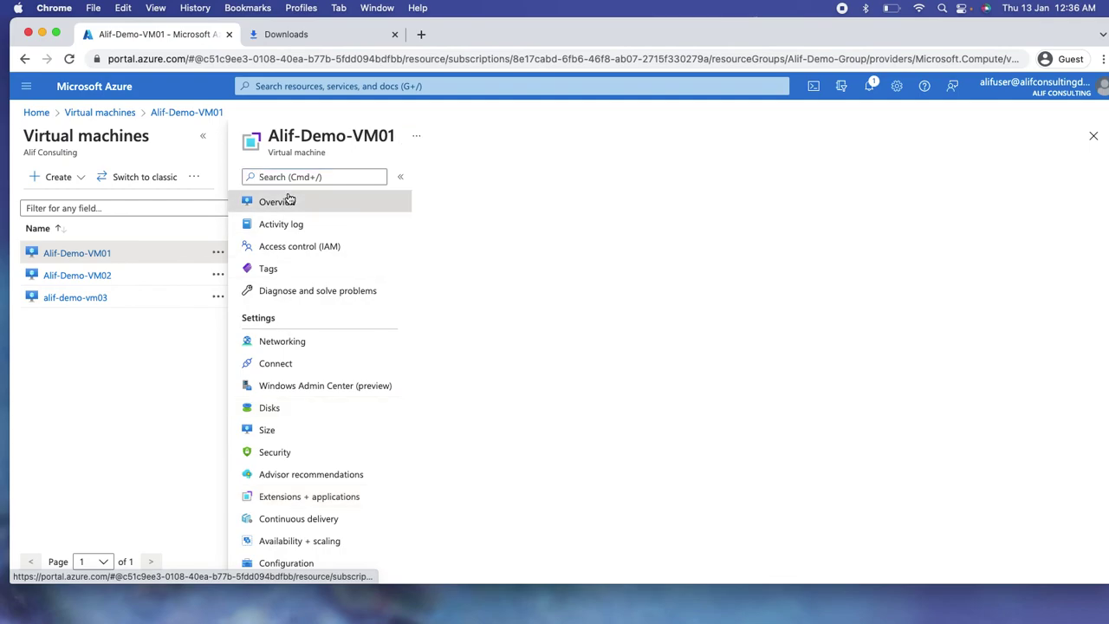
scroll(356, 376, down, 2)
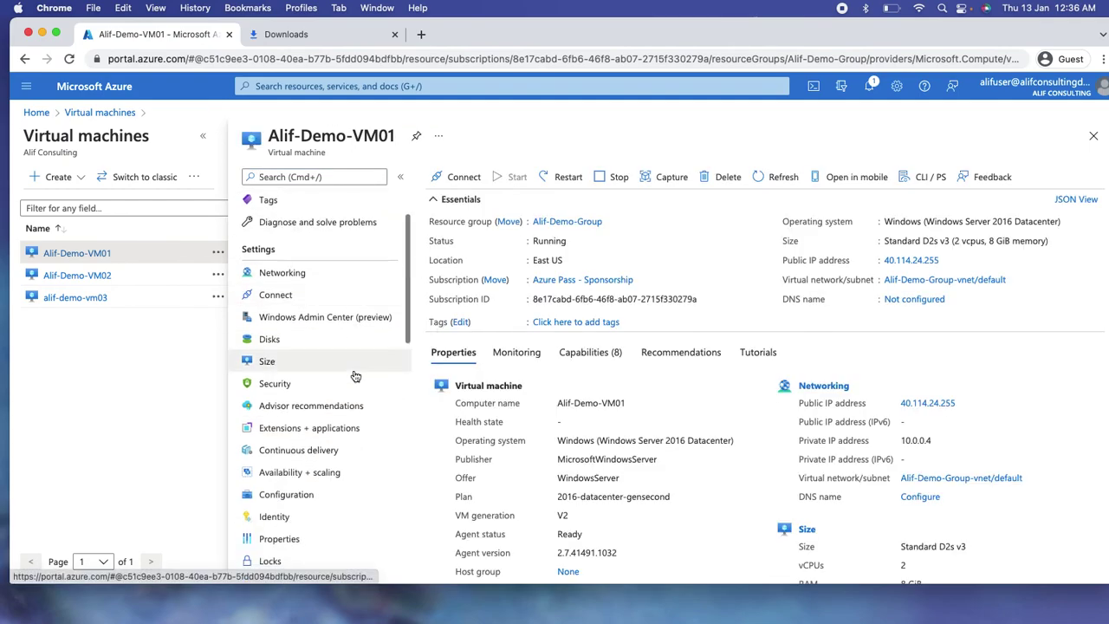
scroll(494, 411, down, 2)
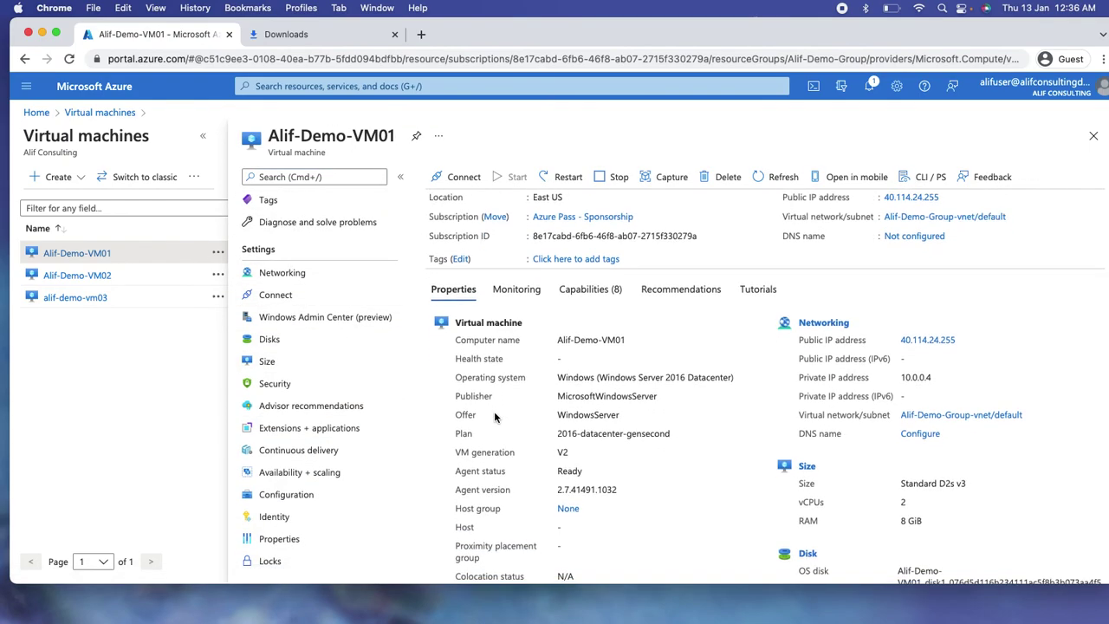
scroll(468, 414, down, 2)
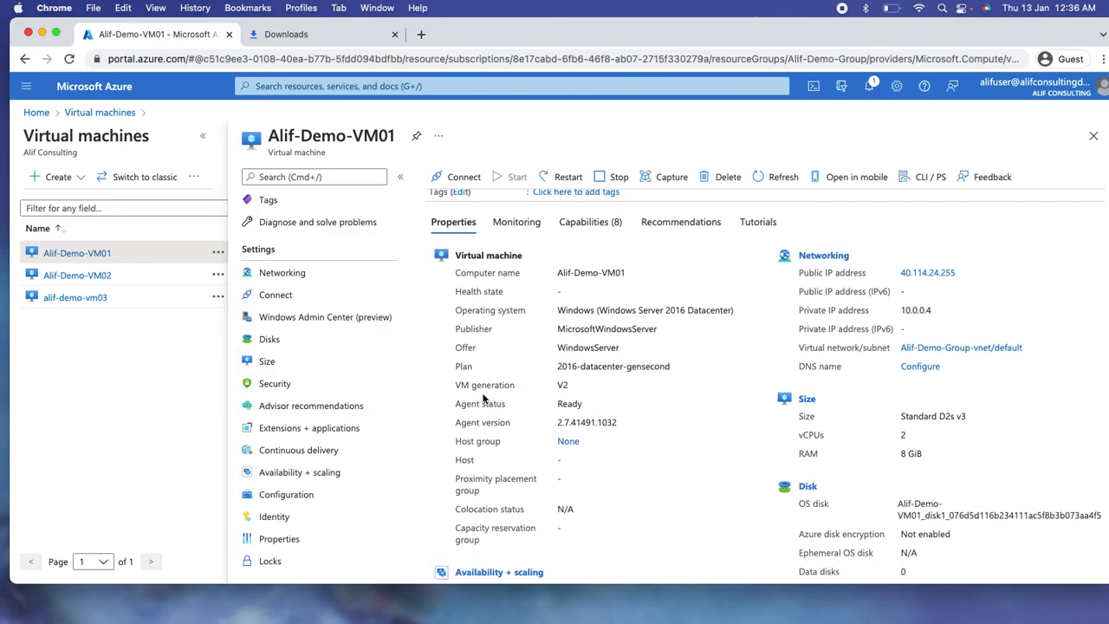
mouse_move(460, 382)
mouse_down()
mouse_move(579, 404)
mouse_move(487, 416)
mouse_move(459, 400)
mouse_up()
click(614, 421)
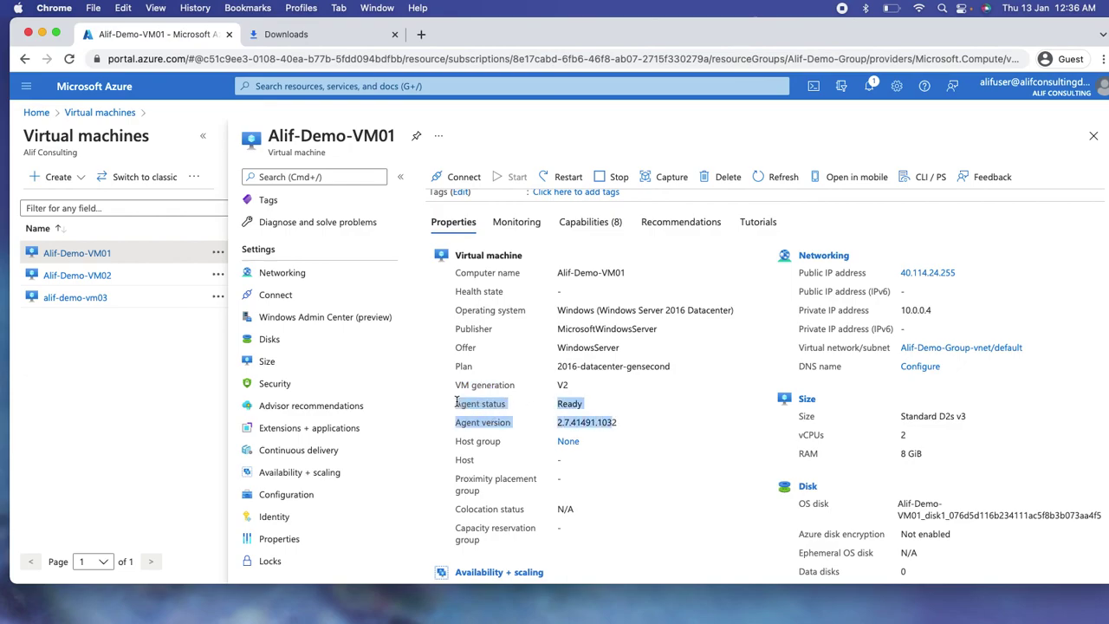
click(636, 423)
drag(619, 421, 459, 401)
Recheck the extensions list of Alif-Demo-VM01 and return to the machine's overview
scroll(319, 424, down, 2)
click(317, 398)
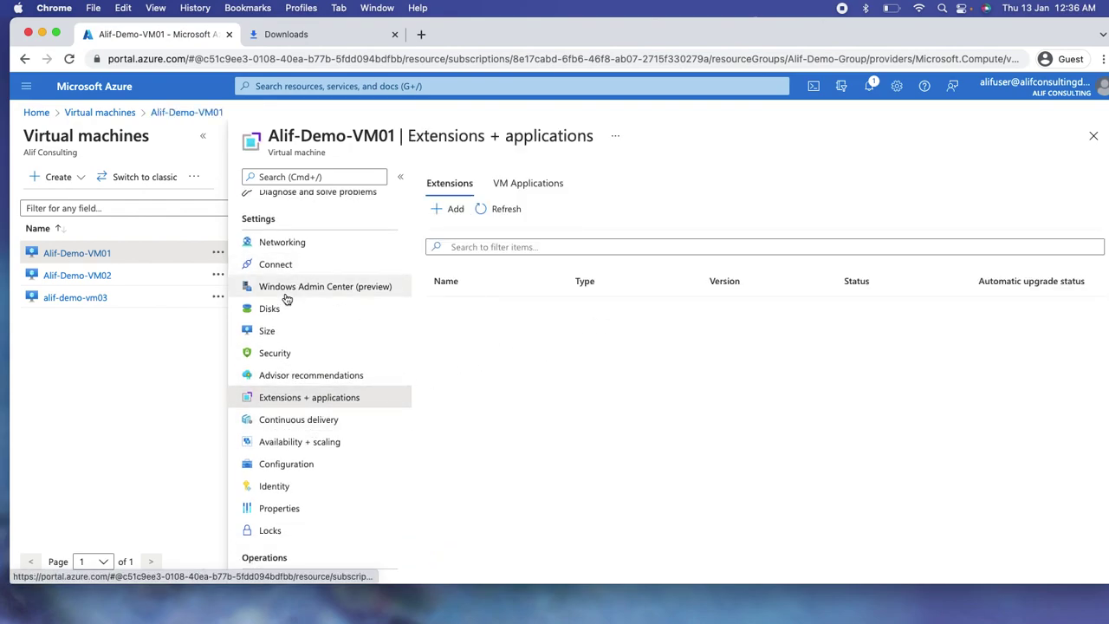
scroll(279, 337, up, 3)
click(277, 202)
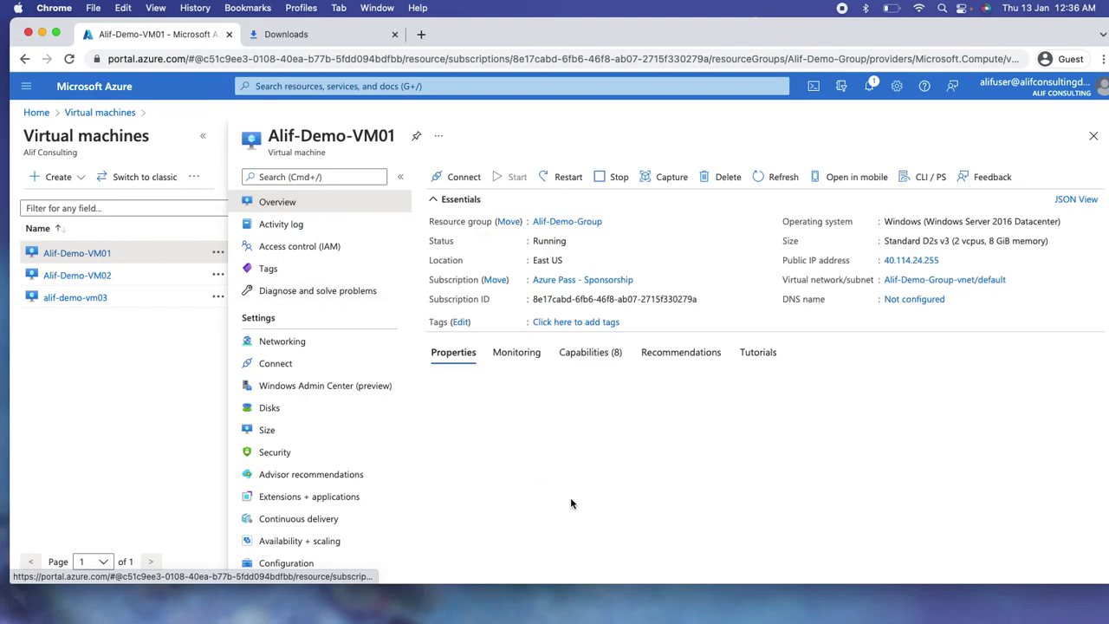
Highlight the agent status and agent version rows in the Alif-Demo-VM01 properties, and return to the start of the overview
scroll(571, 499, down, 3)
scroll(571, 499, down, 1)
drag(629, 429, 456, 407)
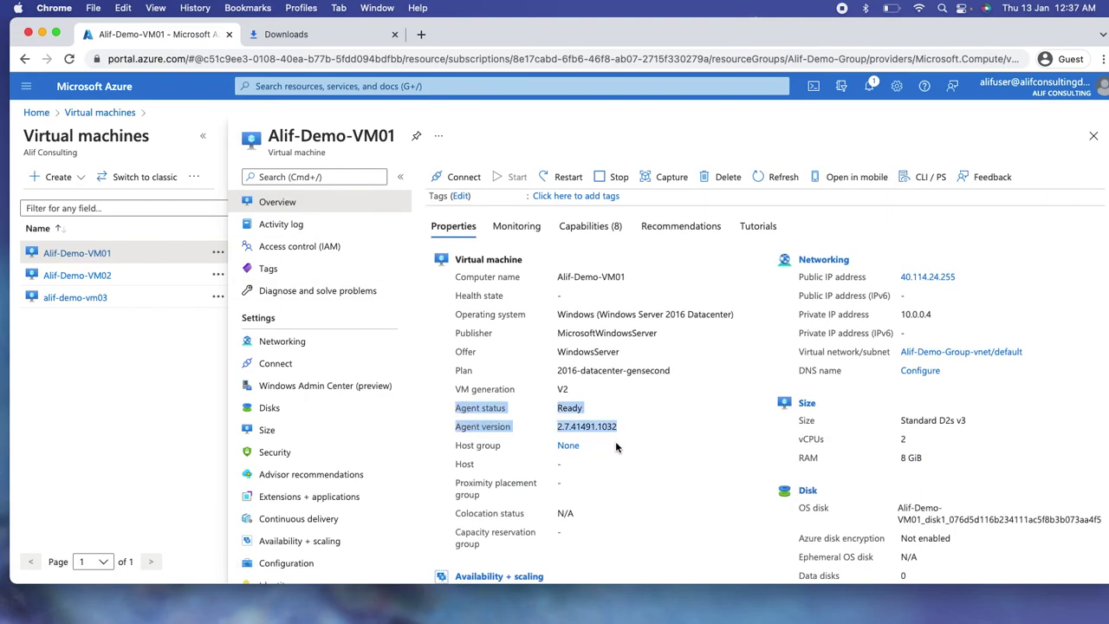
click(637, 431)
drag(629, 424, 458, 406)
click(537, 420)
drag(461, 410, 553, 413)
drag(623, 426, 453, 411)
scroll(666, 445, up, 3)
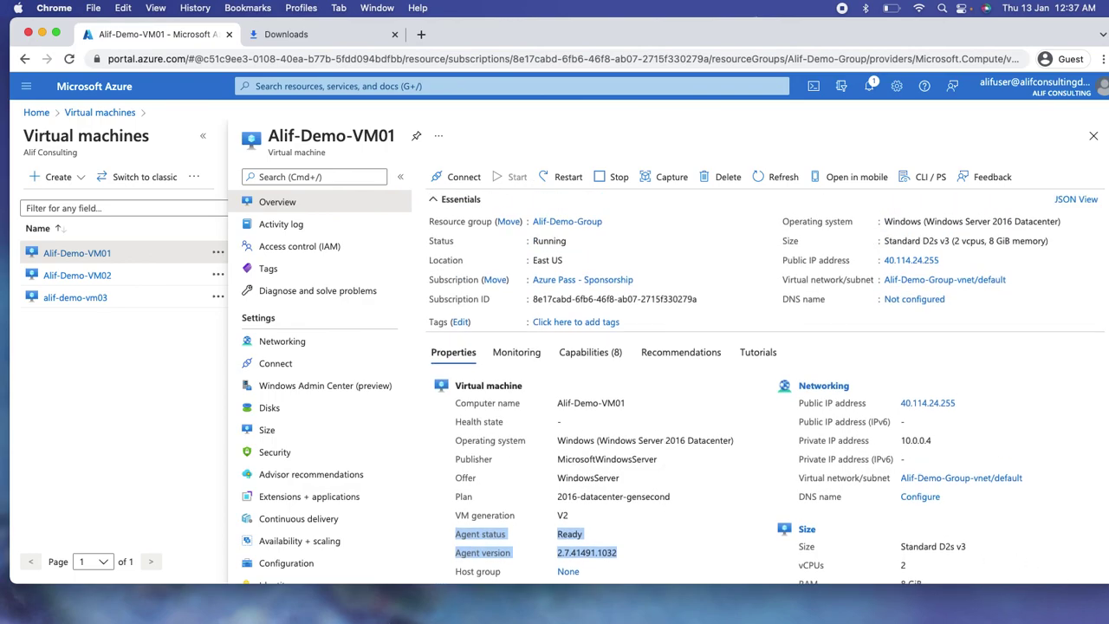
mouse_move(666, 621)
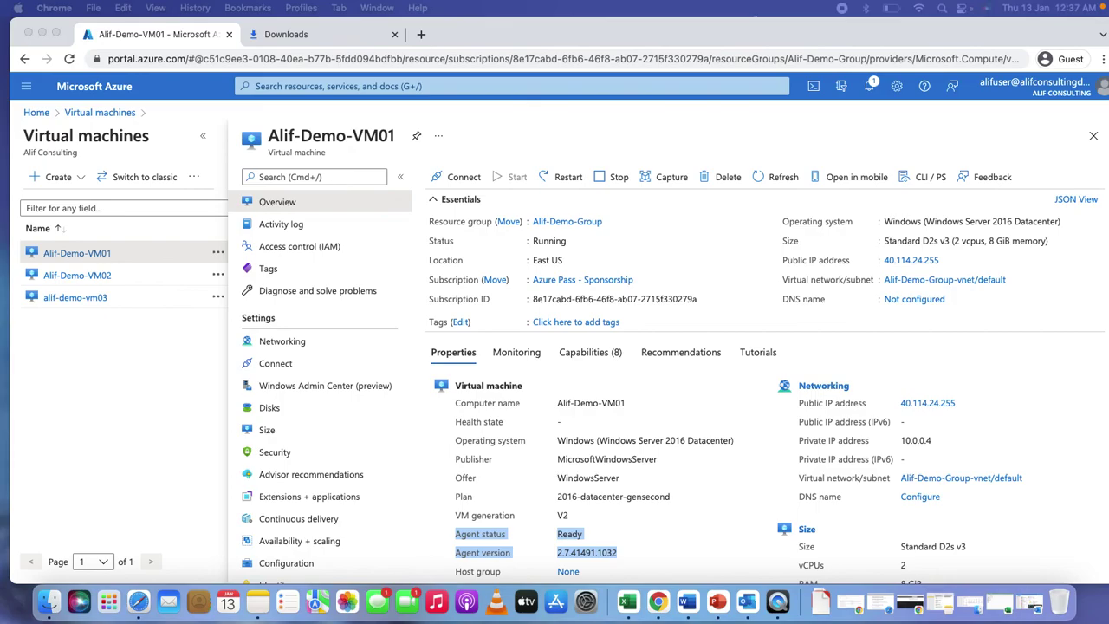